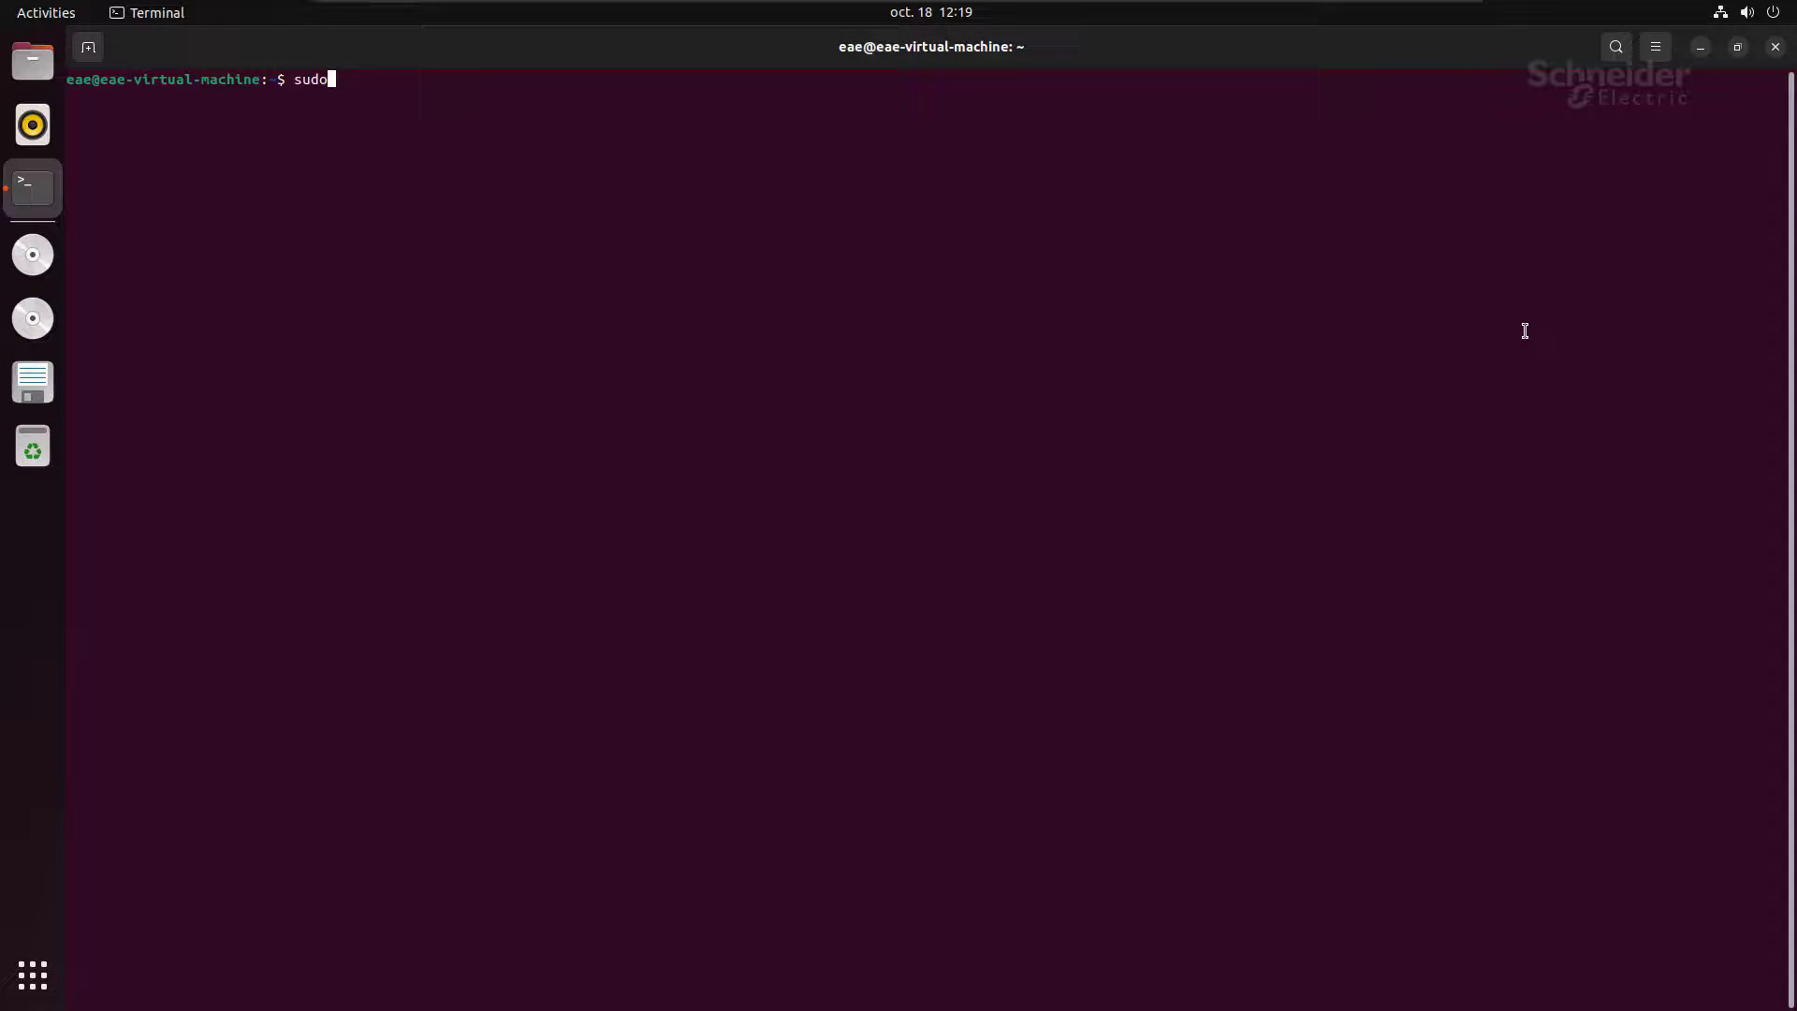
Step: Install the linux-lowlatency kernel package with sudo apt, supplying the account password
text( apt install linux-lowlatency)
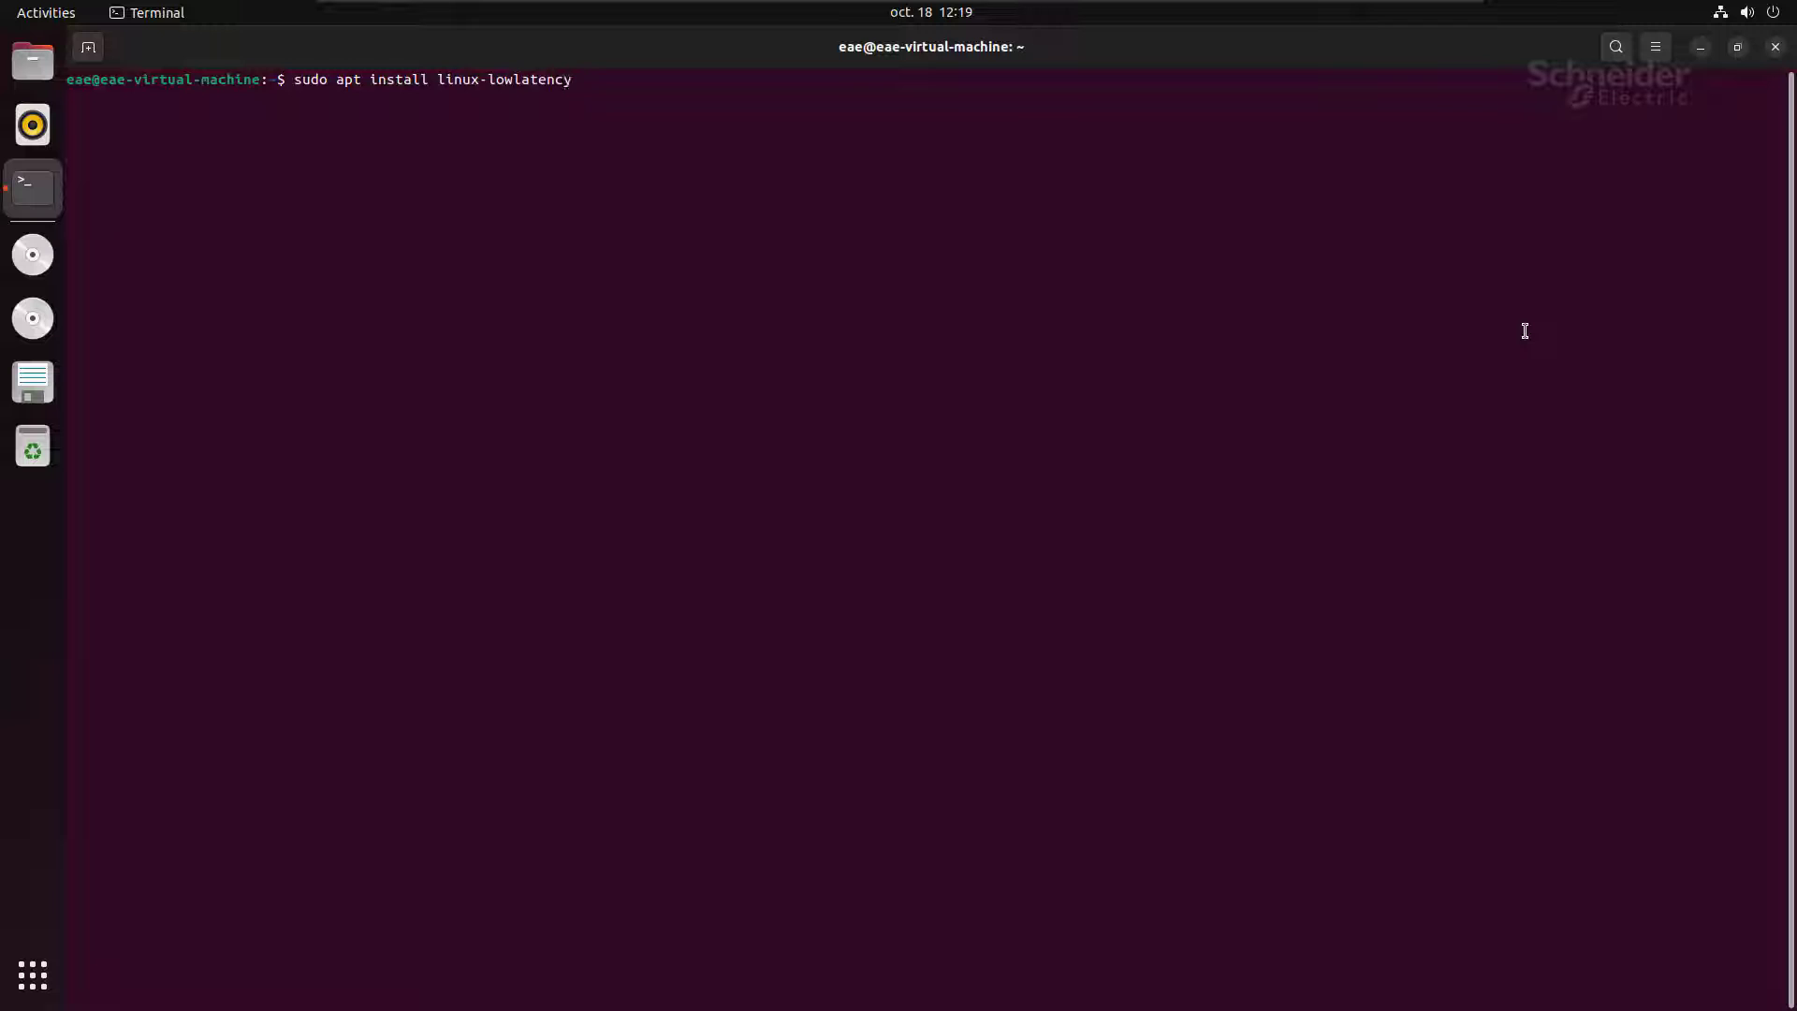
key(Return)
key(Return)
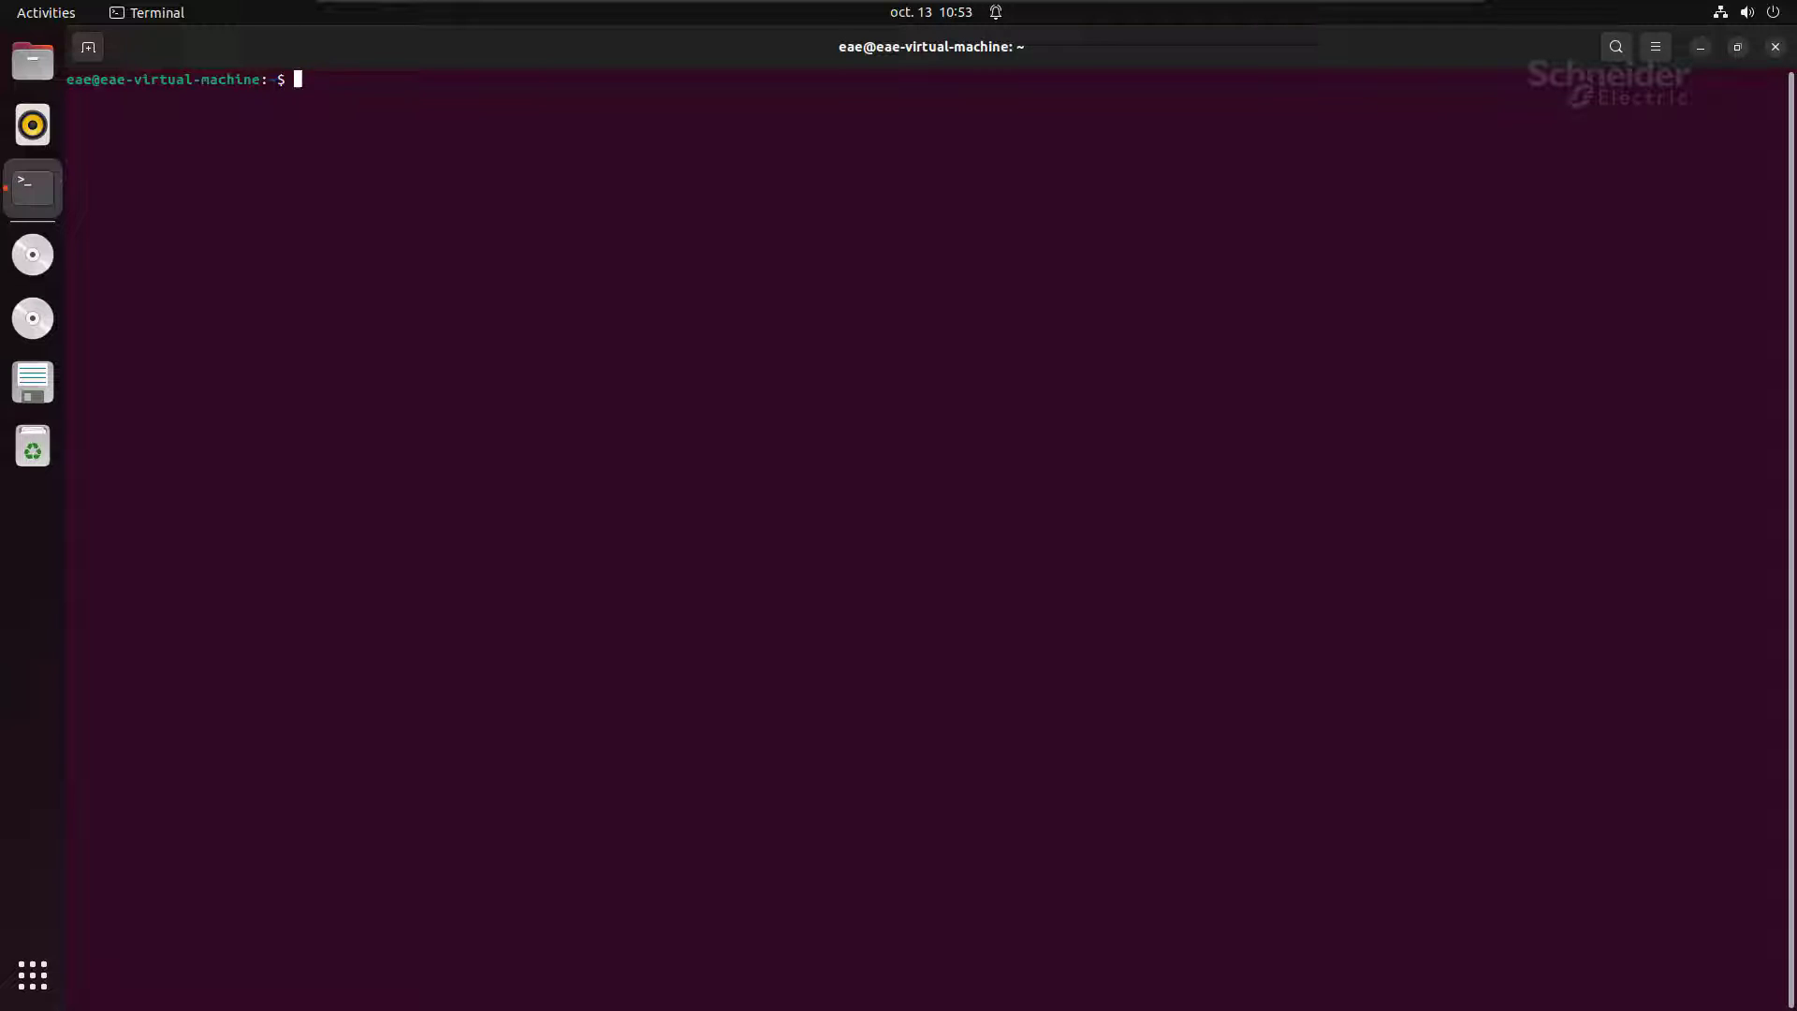
Step: In ~/Desktop/Workstation, list the files and extract softdpac-v23.0.23212.01.tar with tar -xvf
text(cd ./Desktop/)
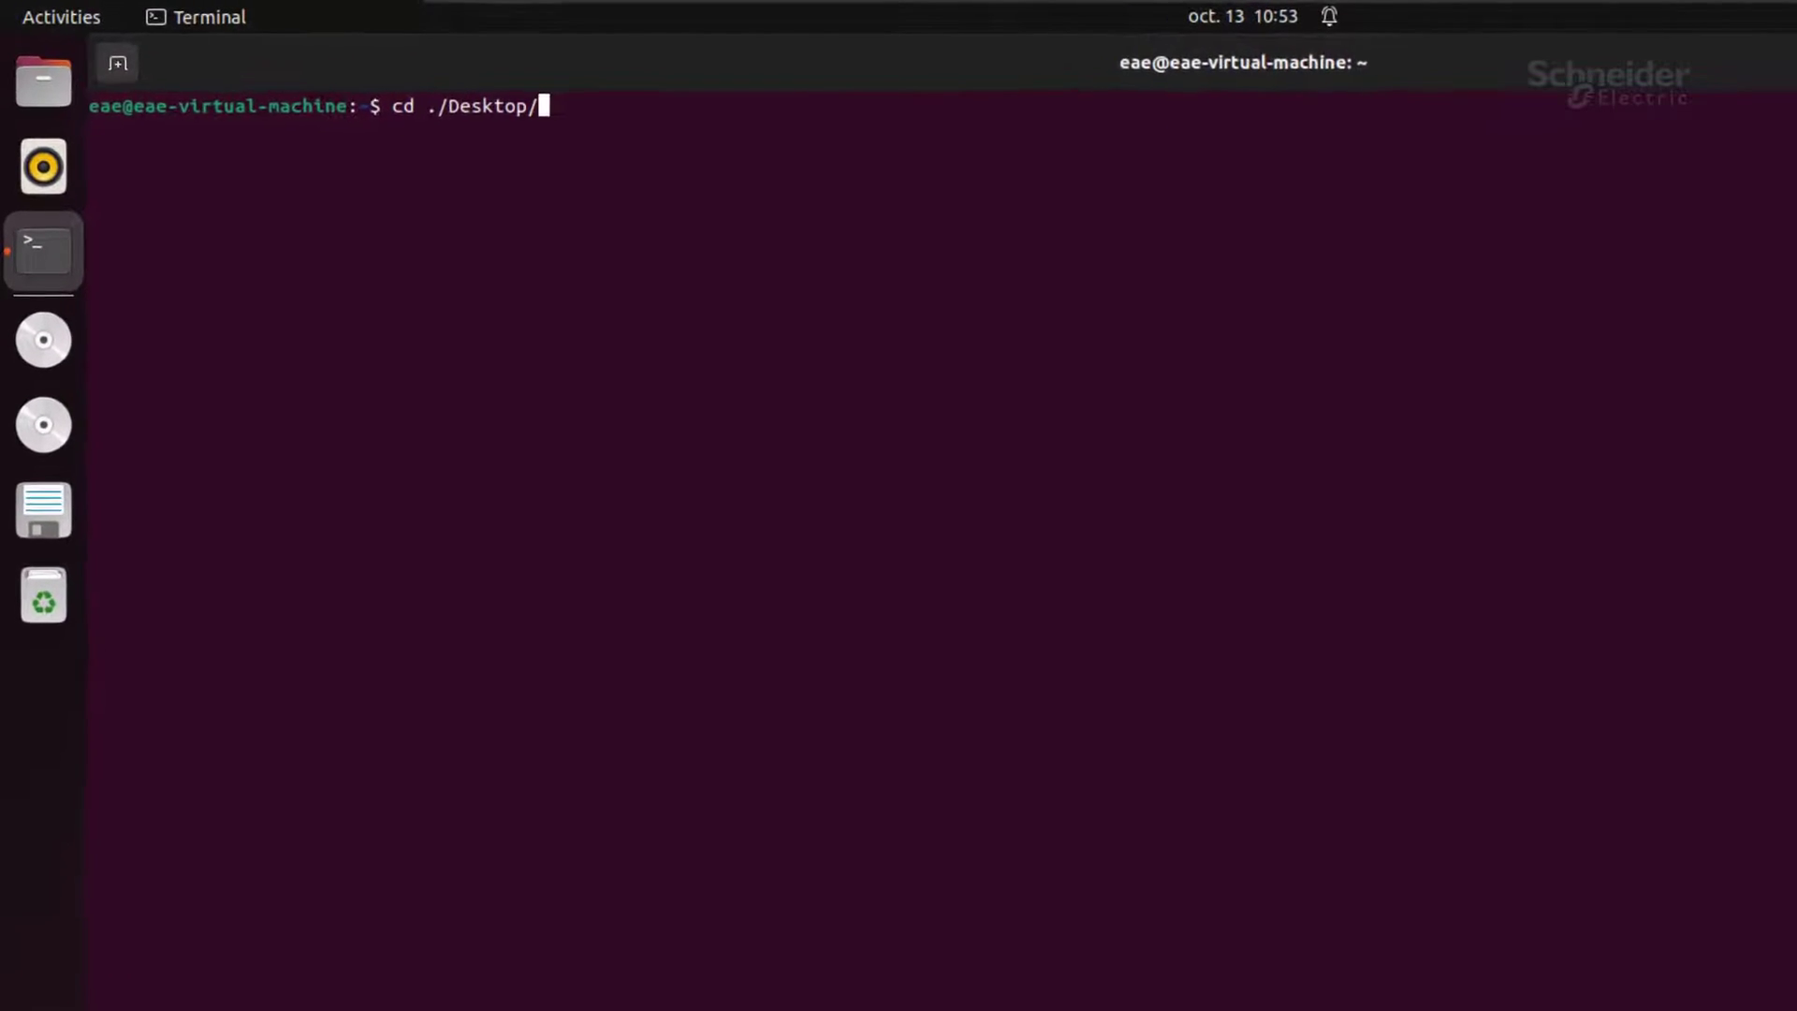
text(Workstation/)
key(Return)
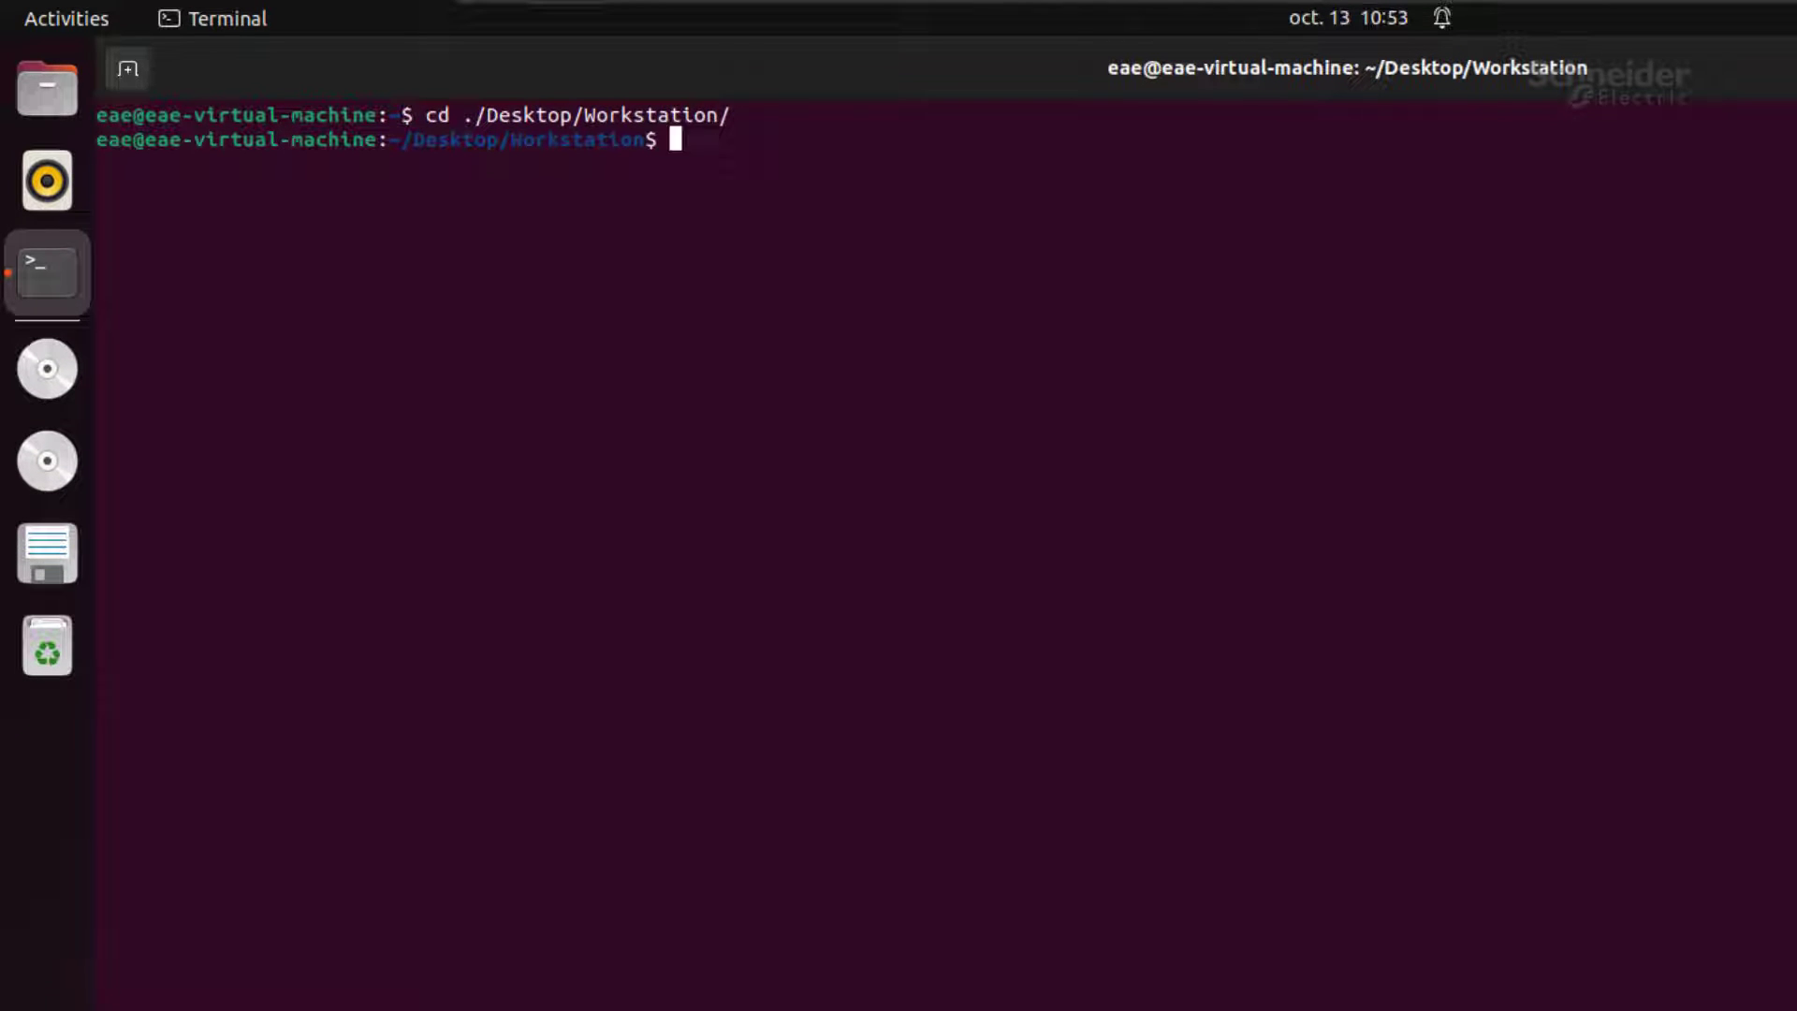
text(ls)
key(Return)
text(tar -x)
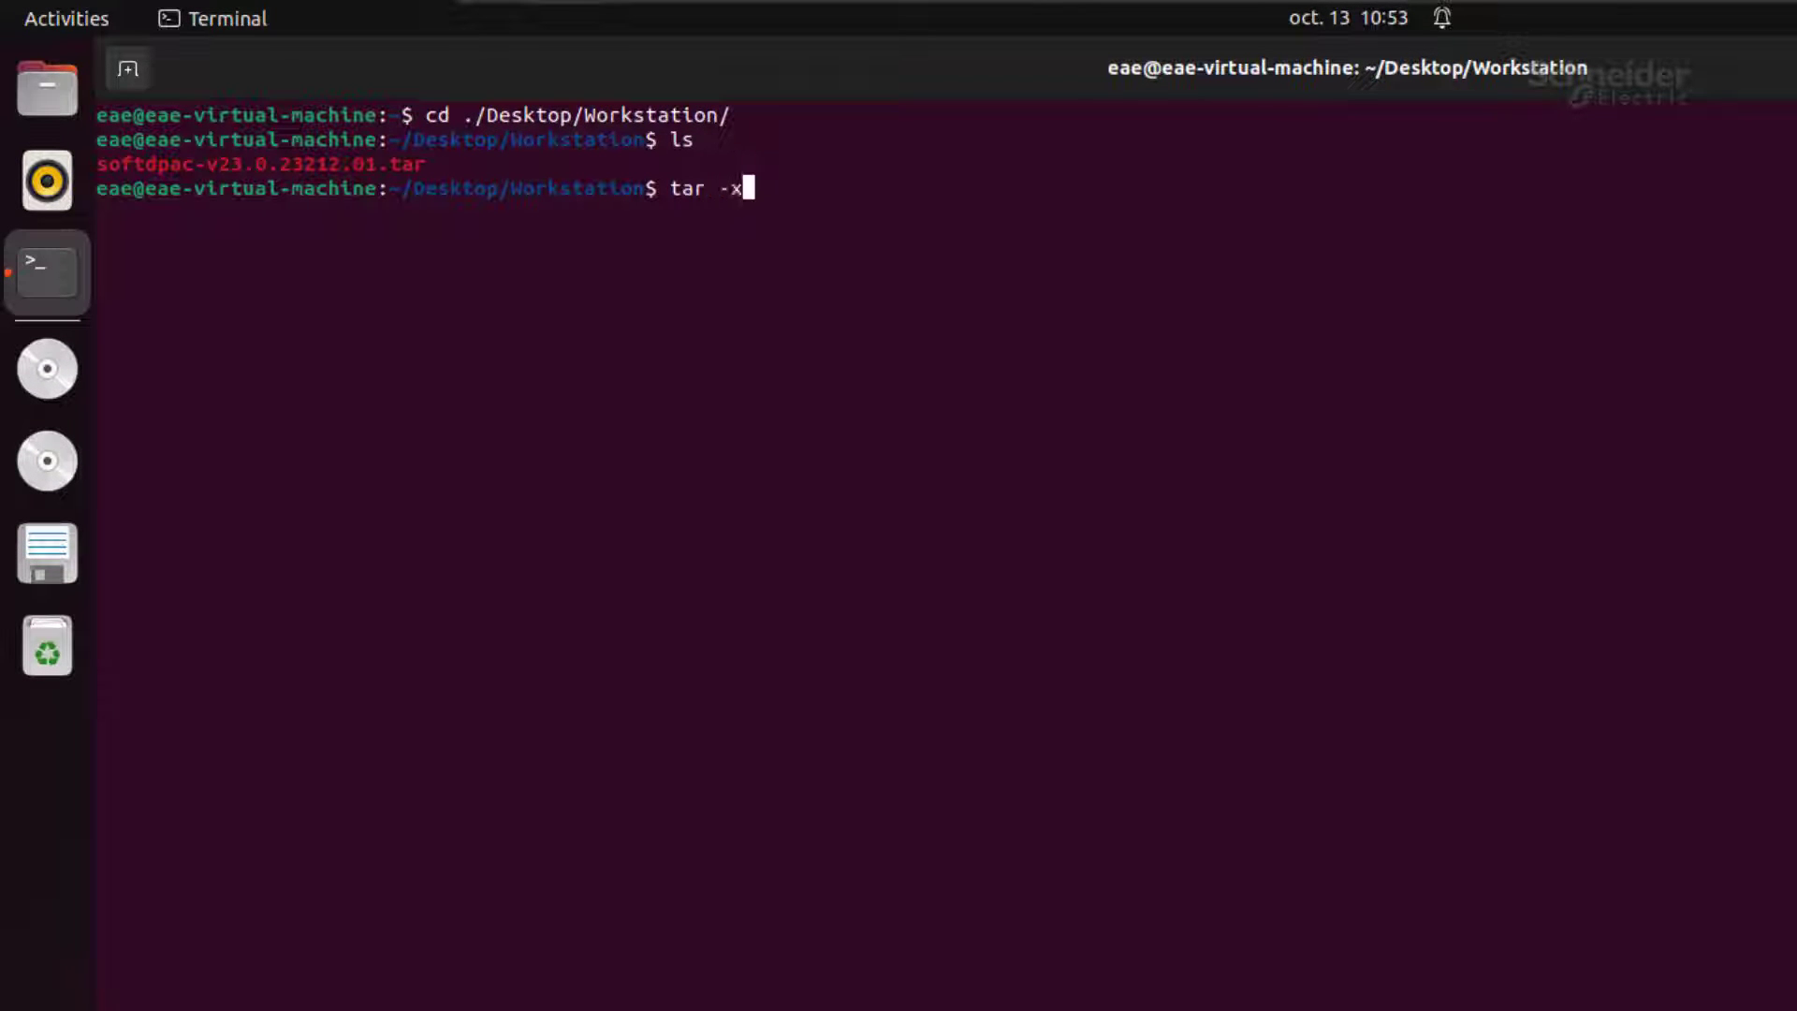
text(vf so)
key(Tab)
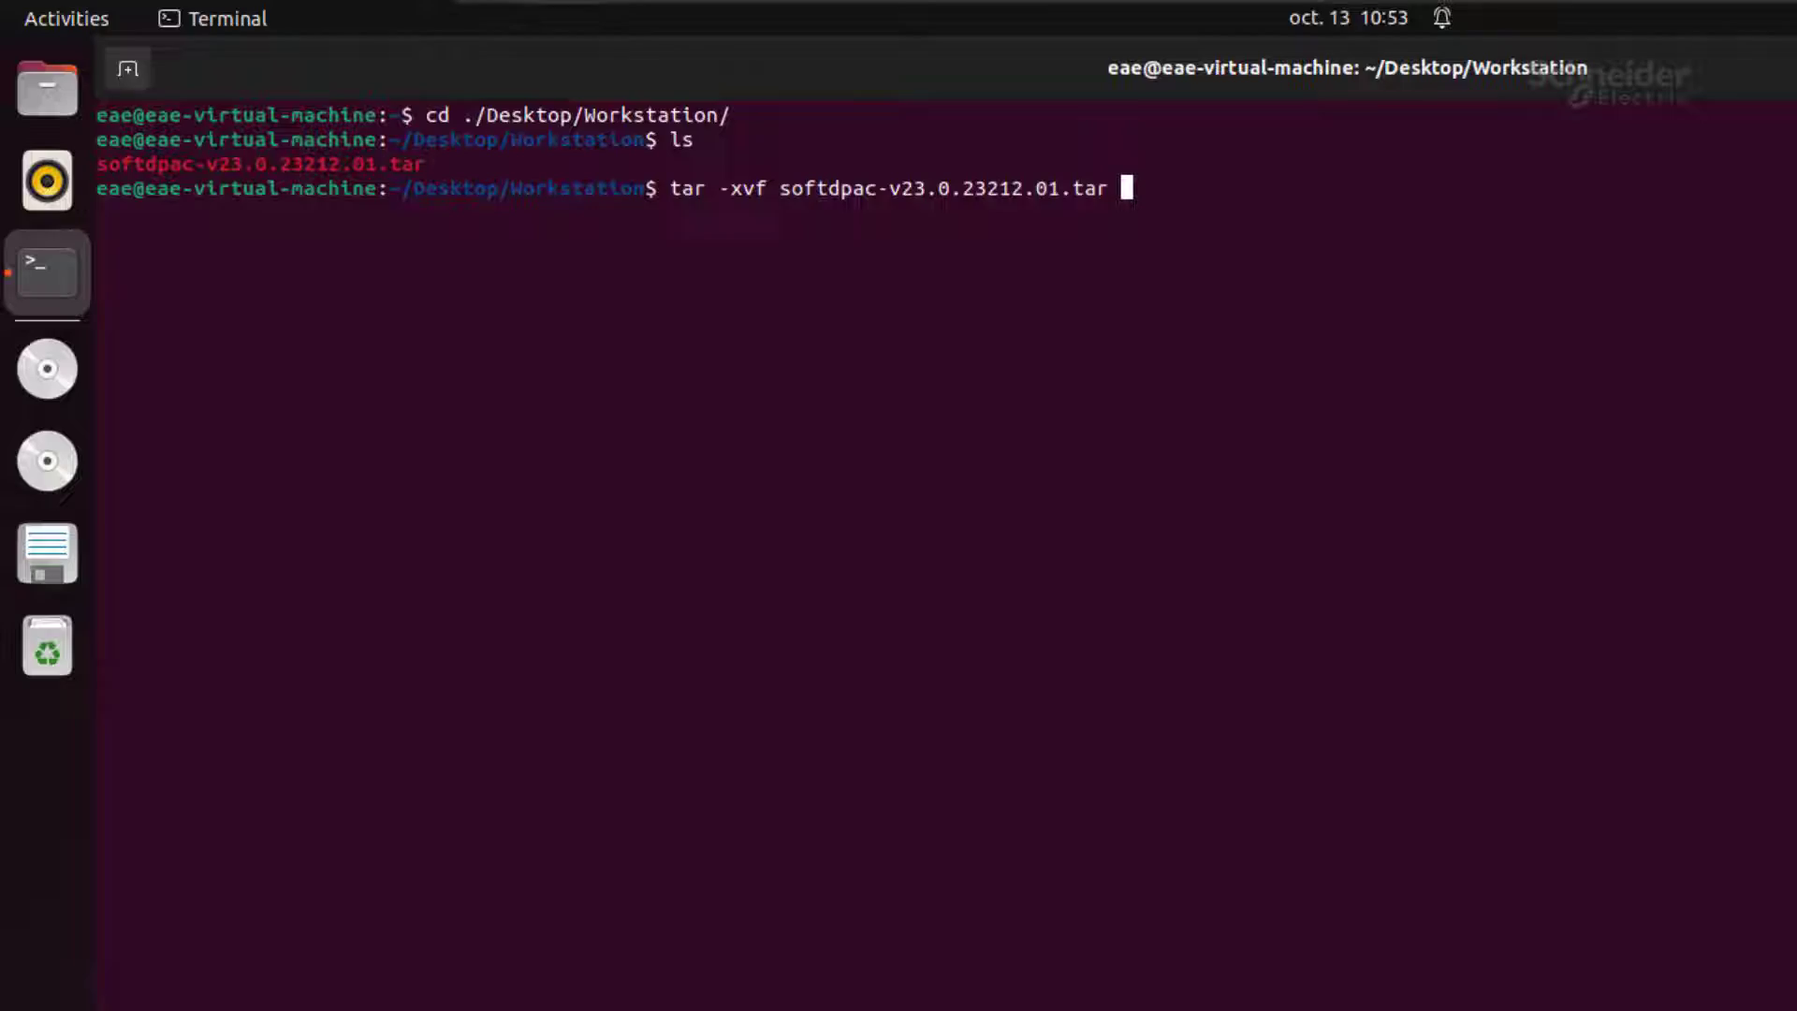
key(Return)
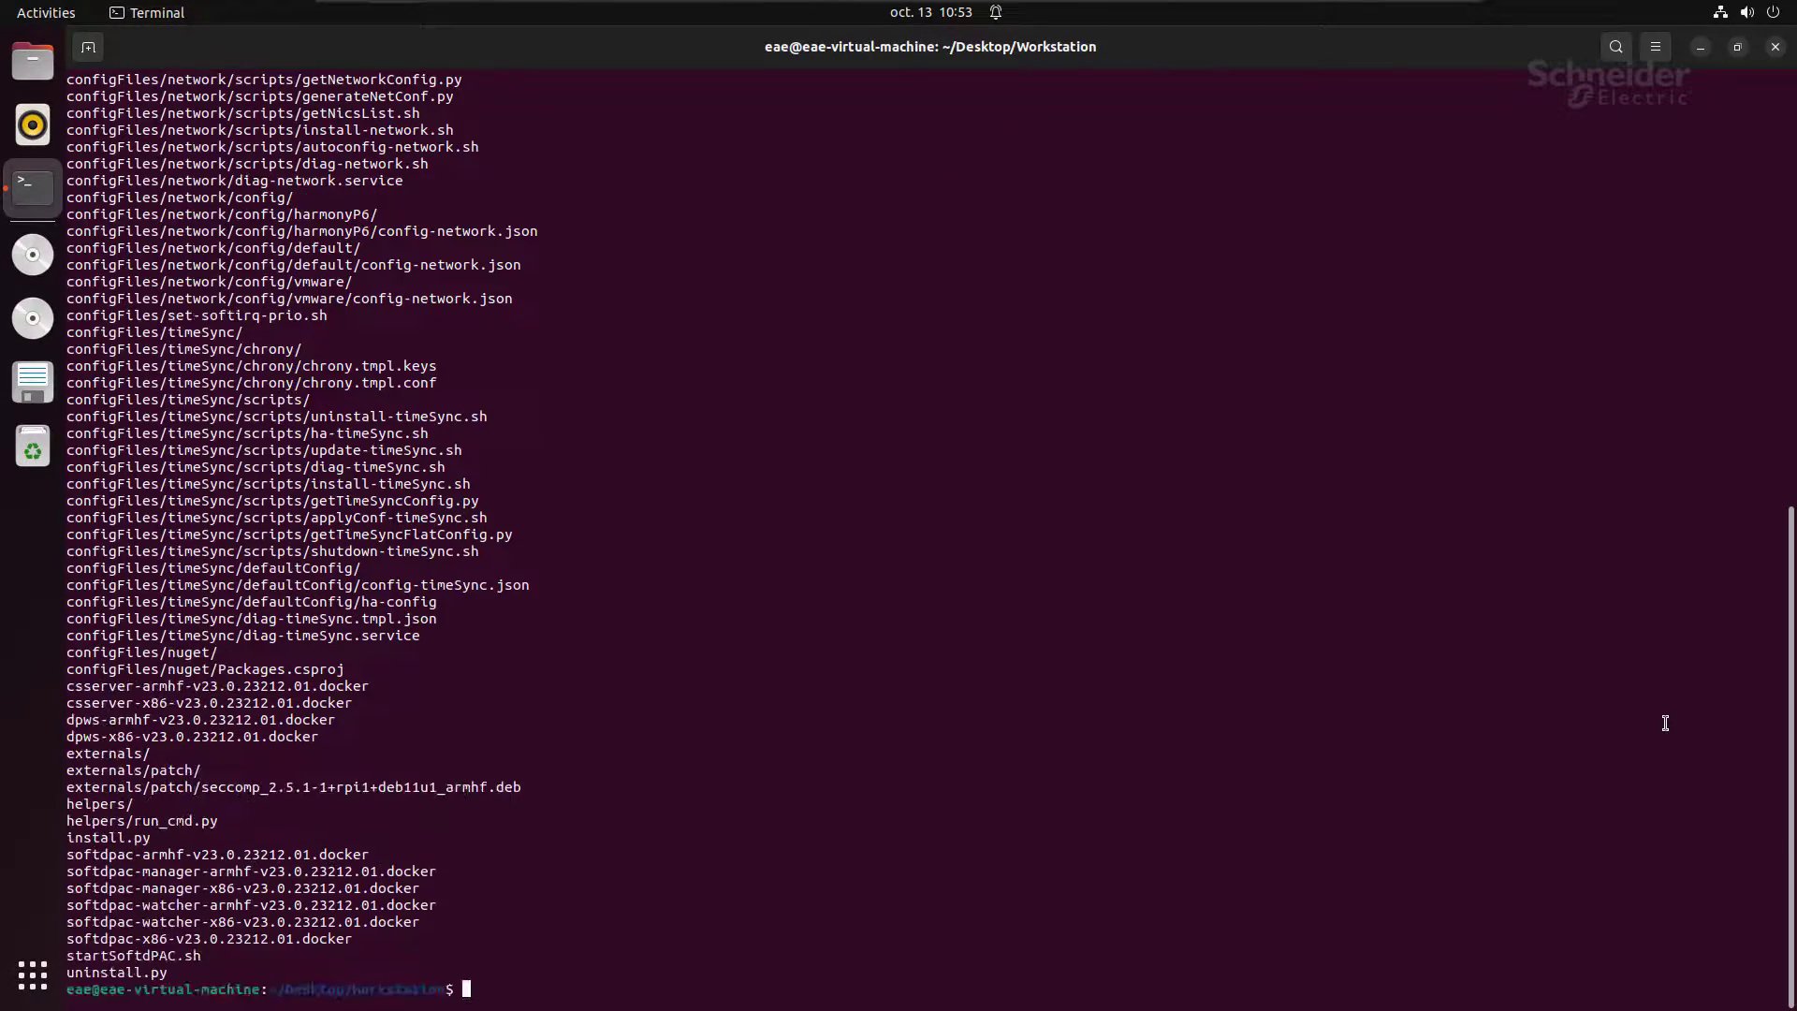
Step: Run sudo ./install.py to load the Soft dPAC docker images
text(sudo ./in)
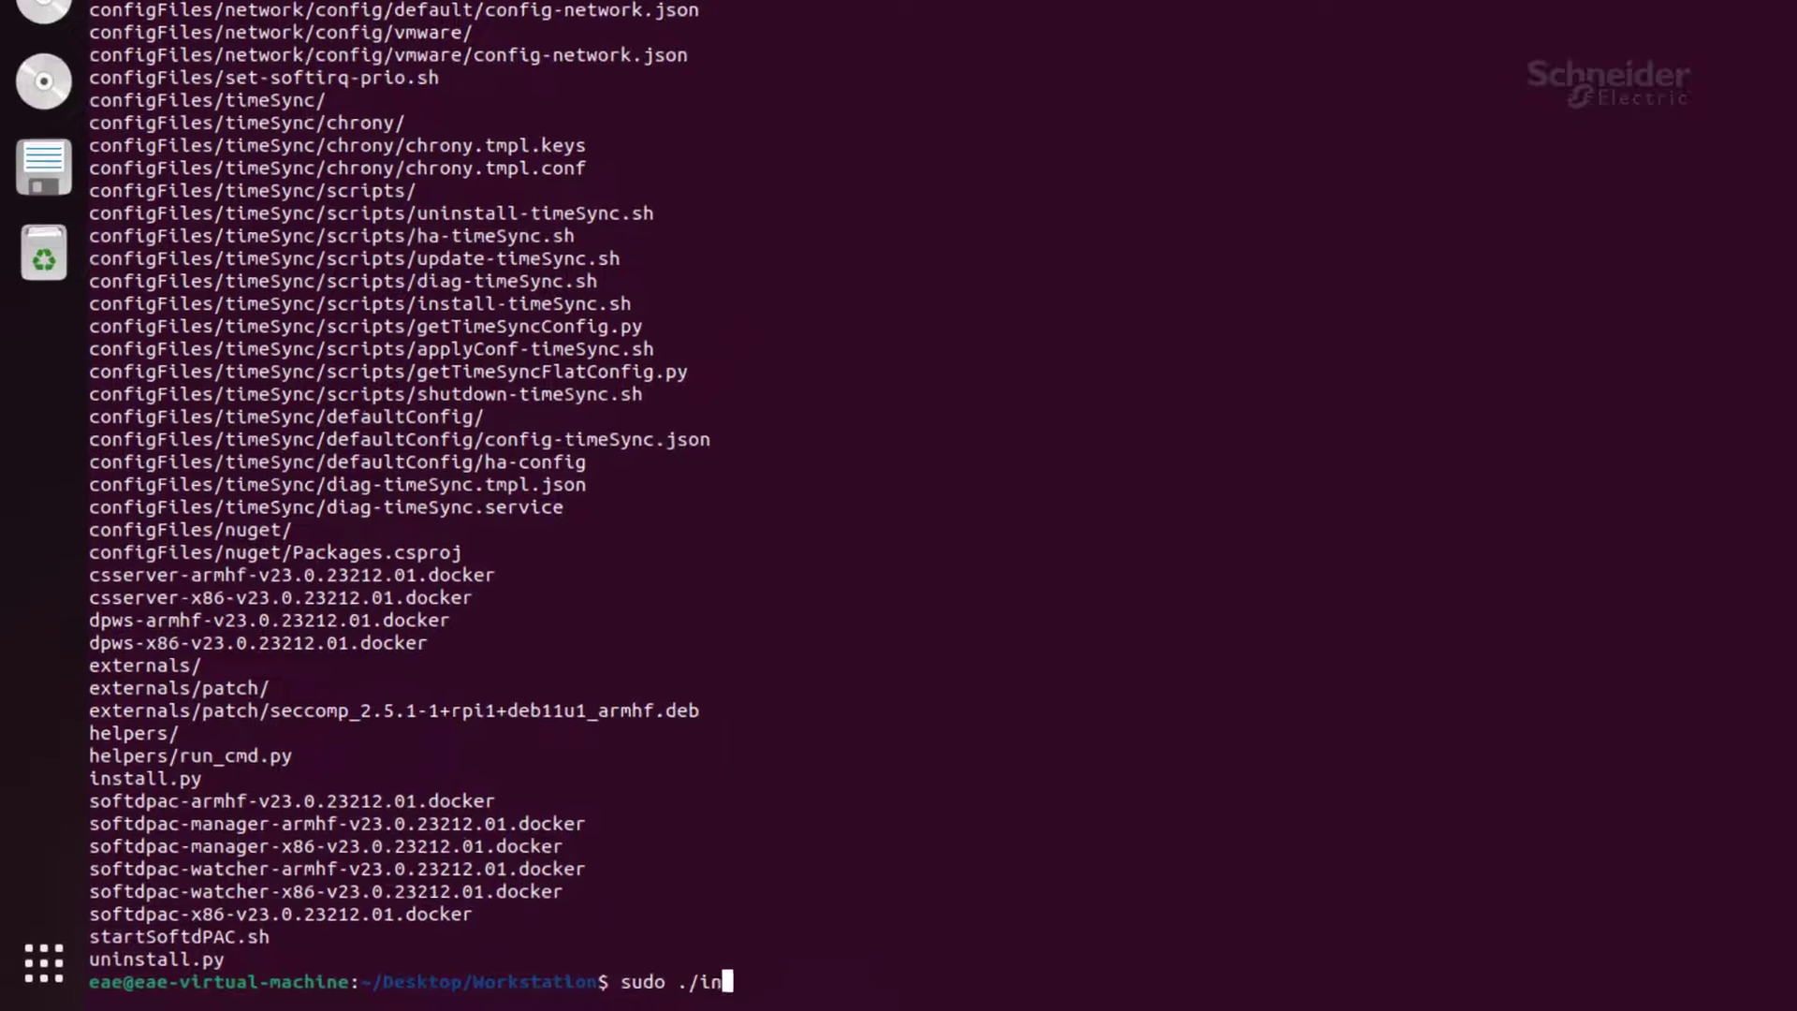
key(Tab)
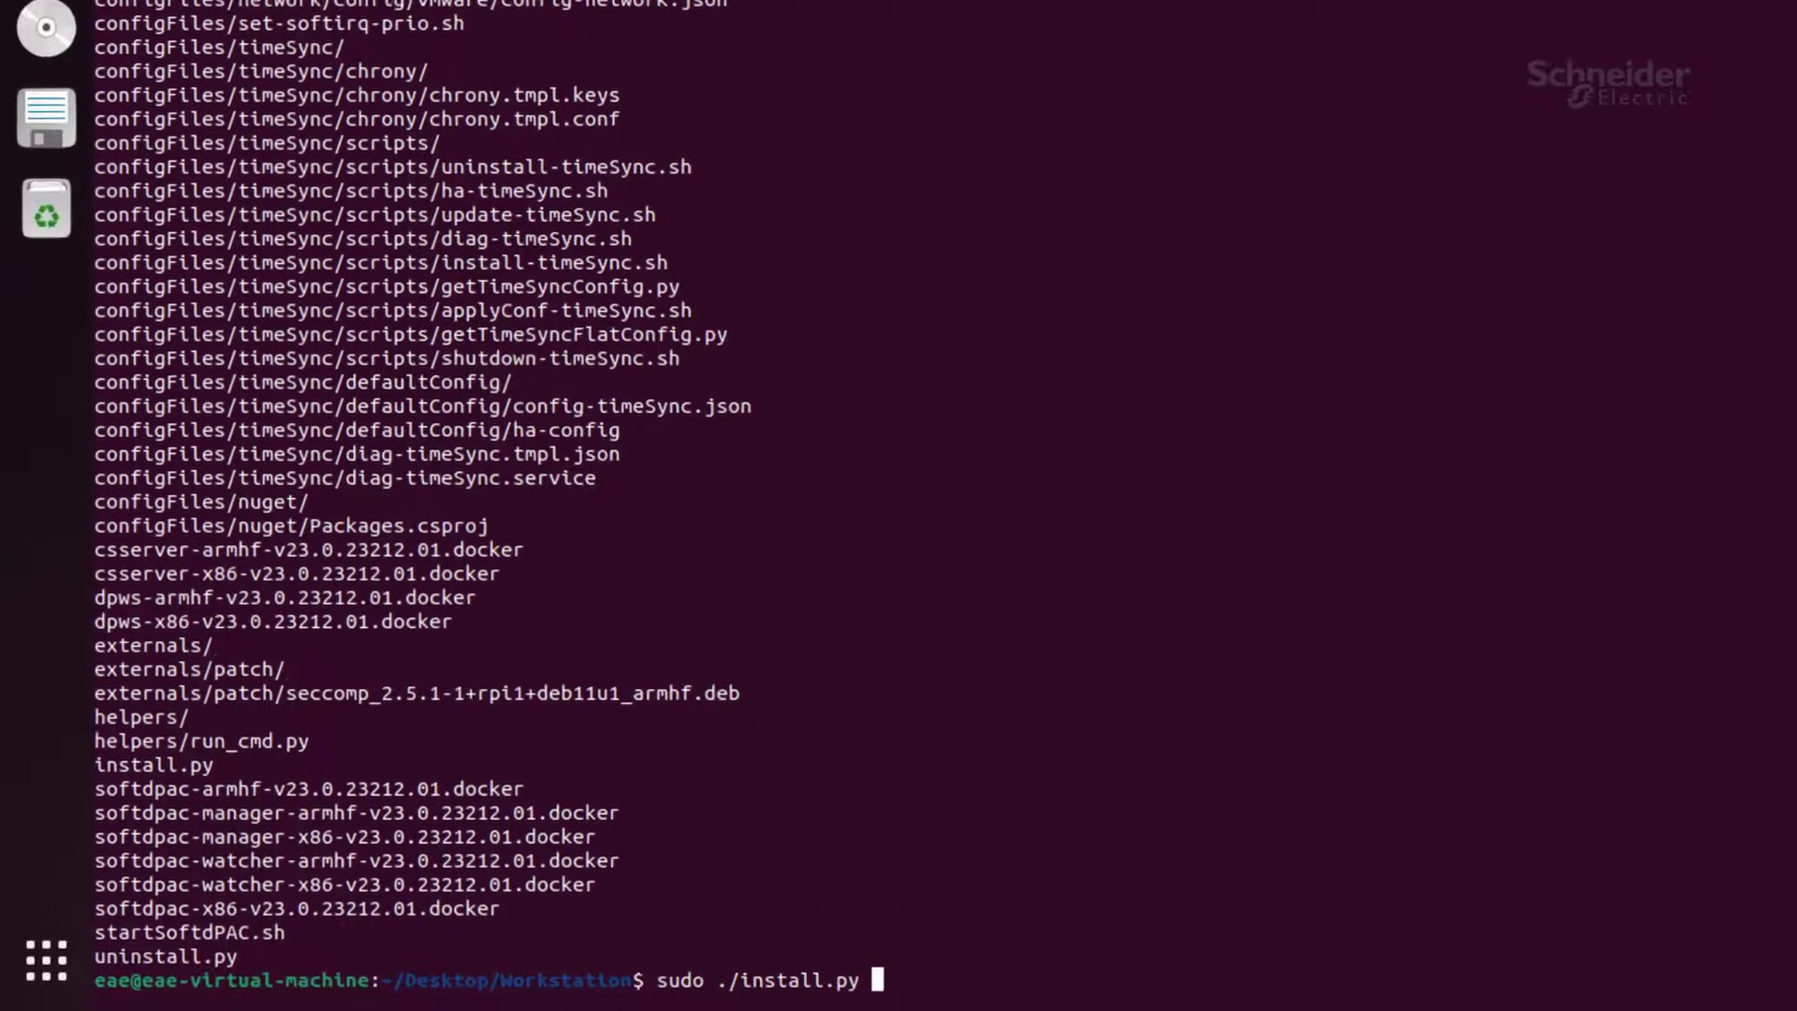
key(Return)
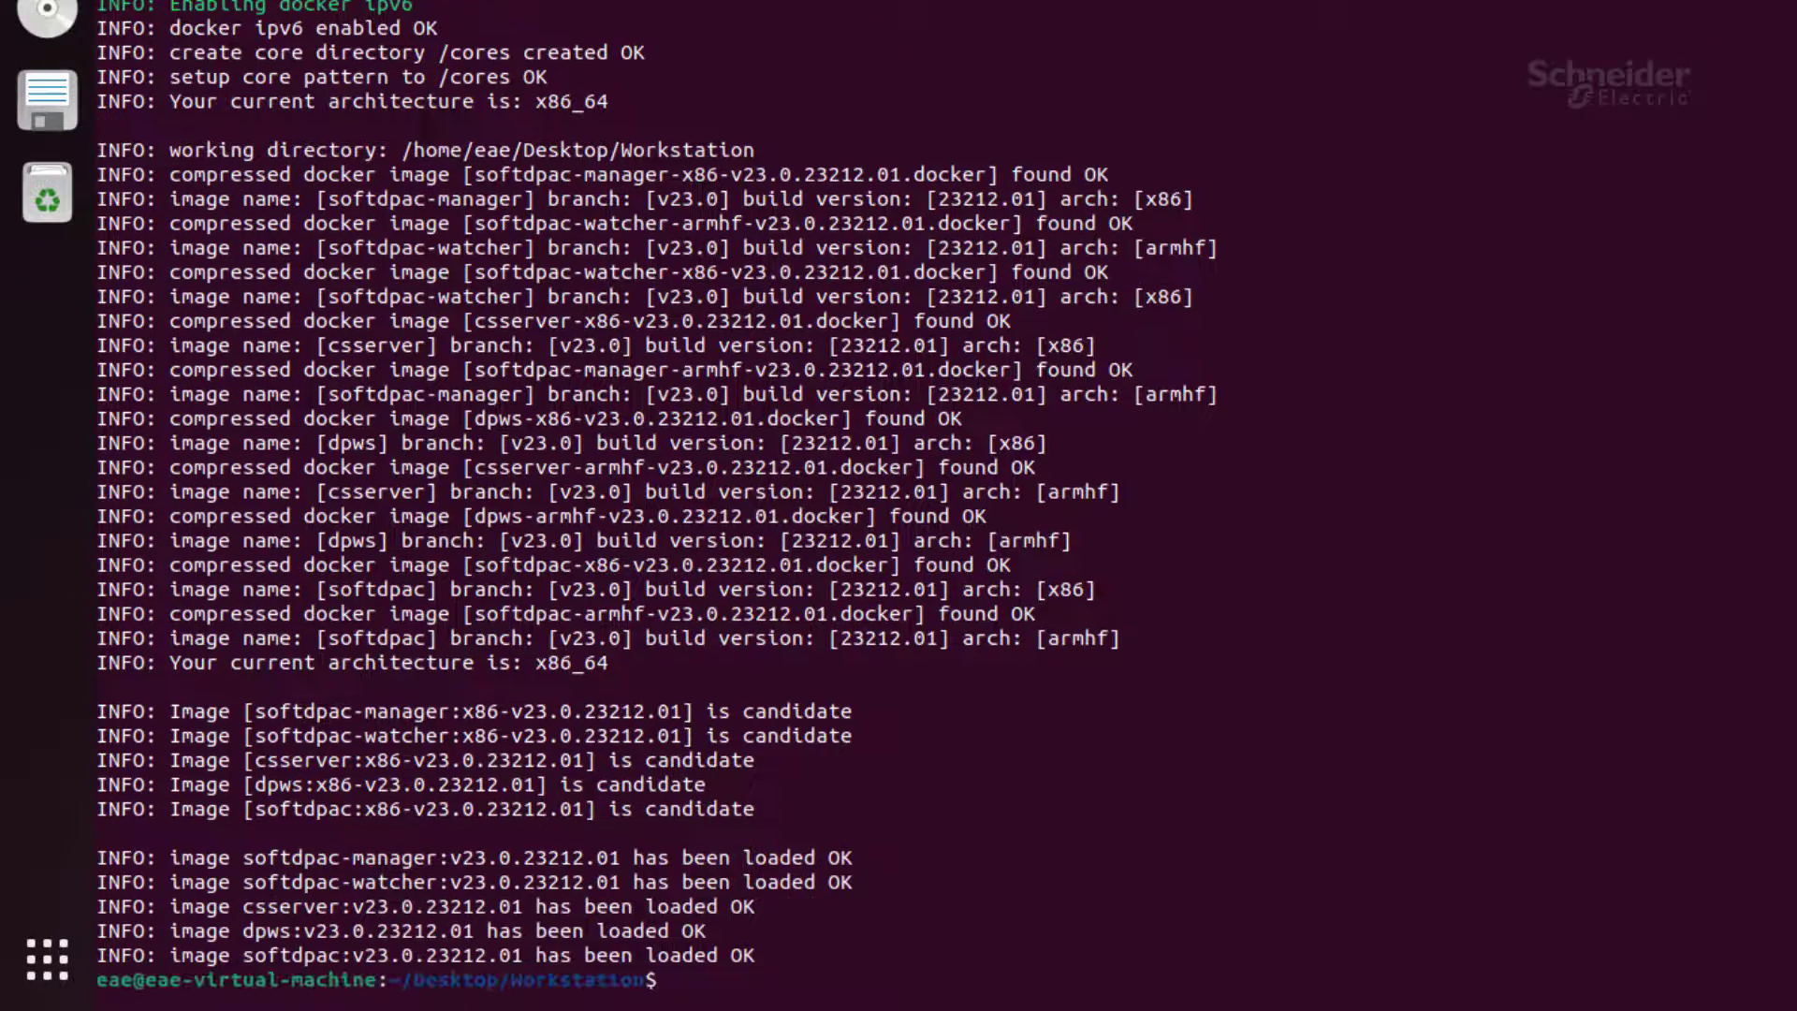
Step: List the loaded docker images and show applicationManager.py's usage help
text(docker images)
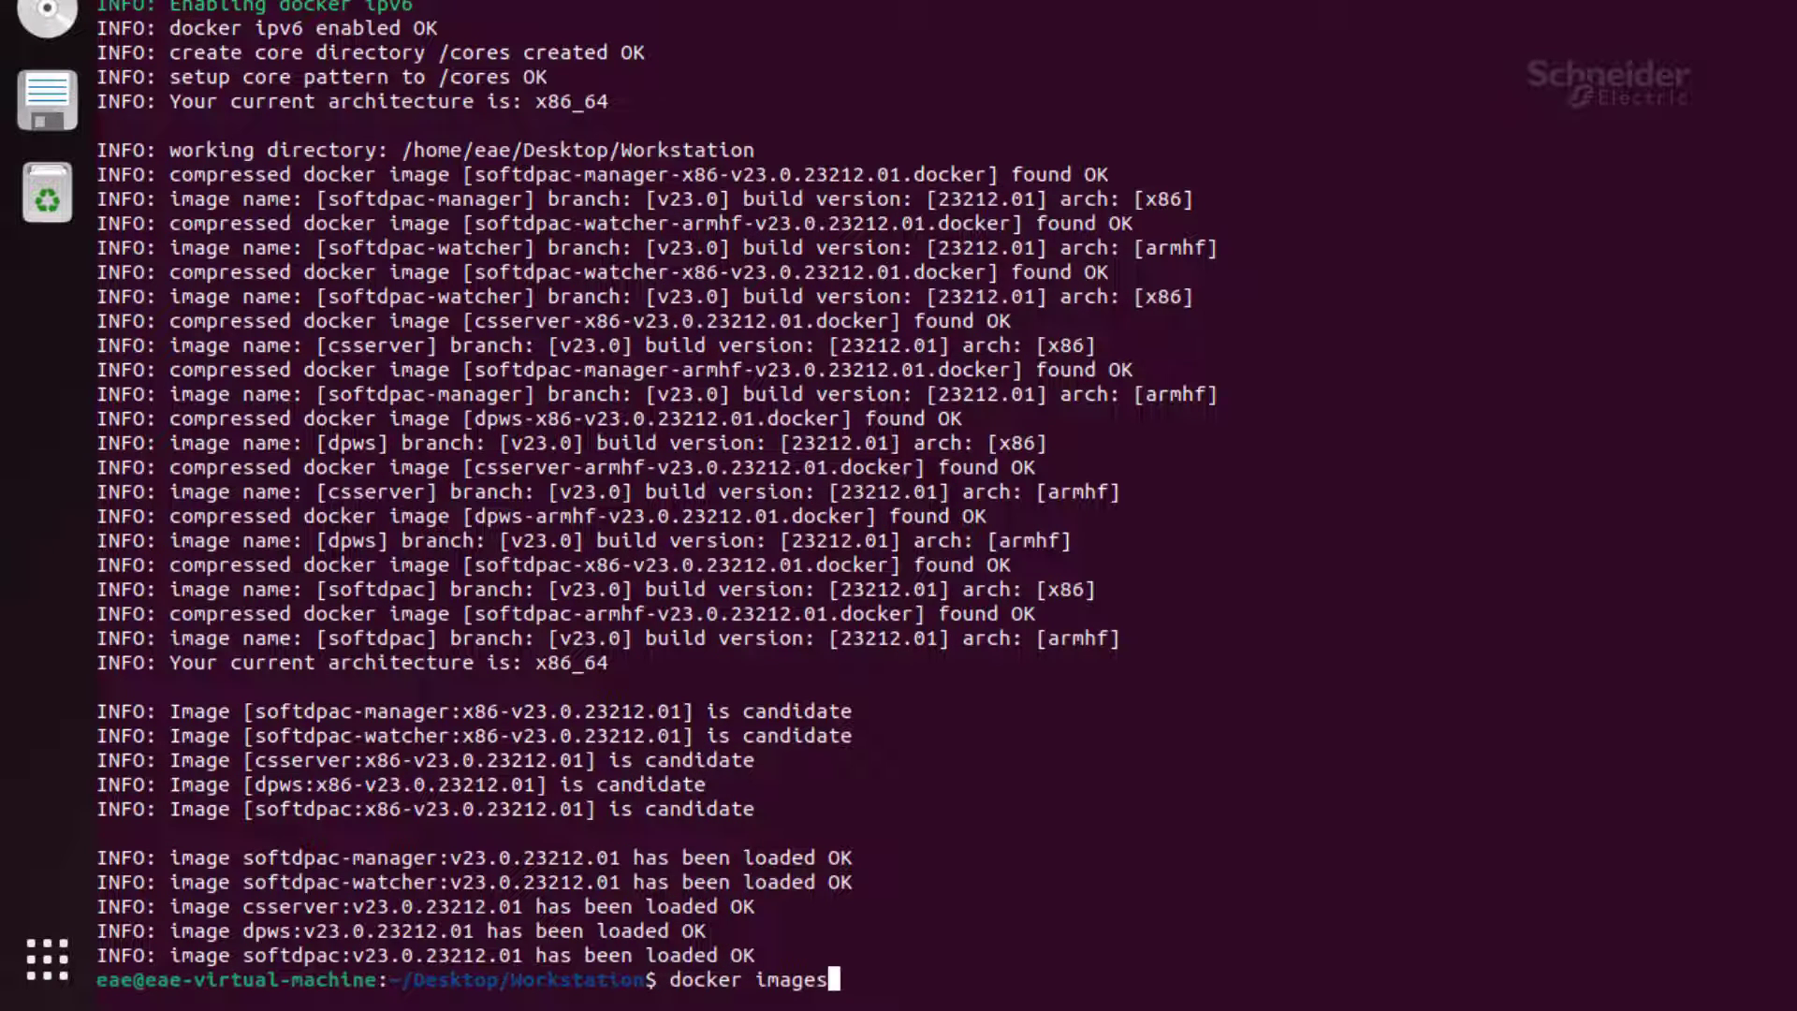
key(Return)
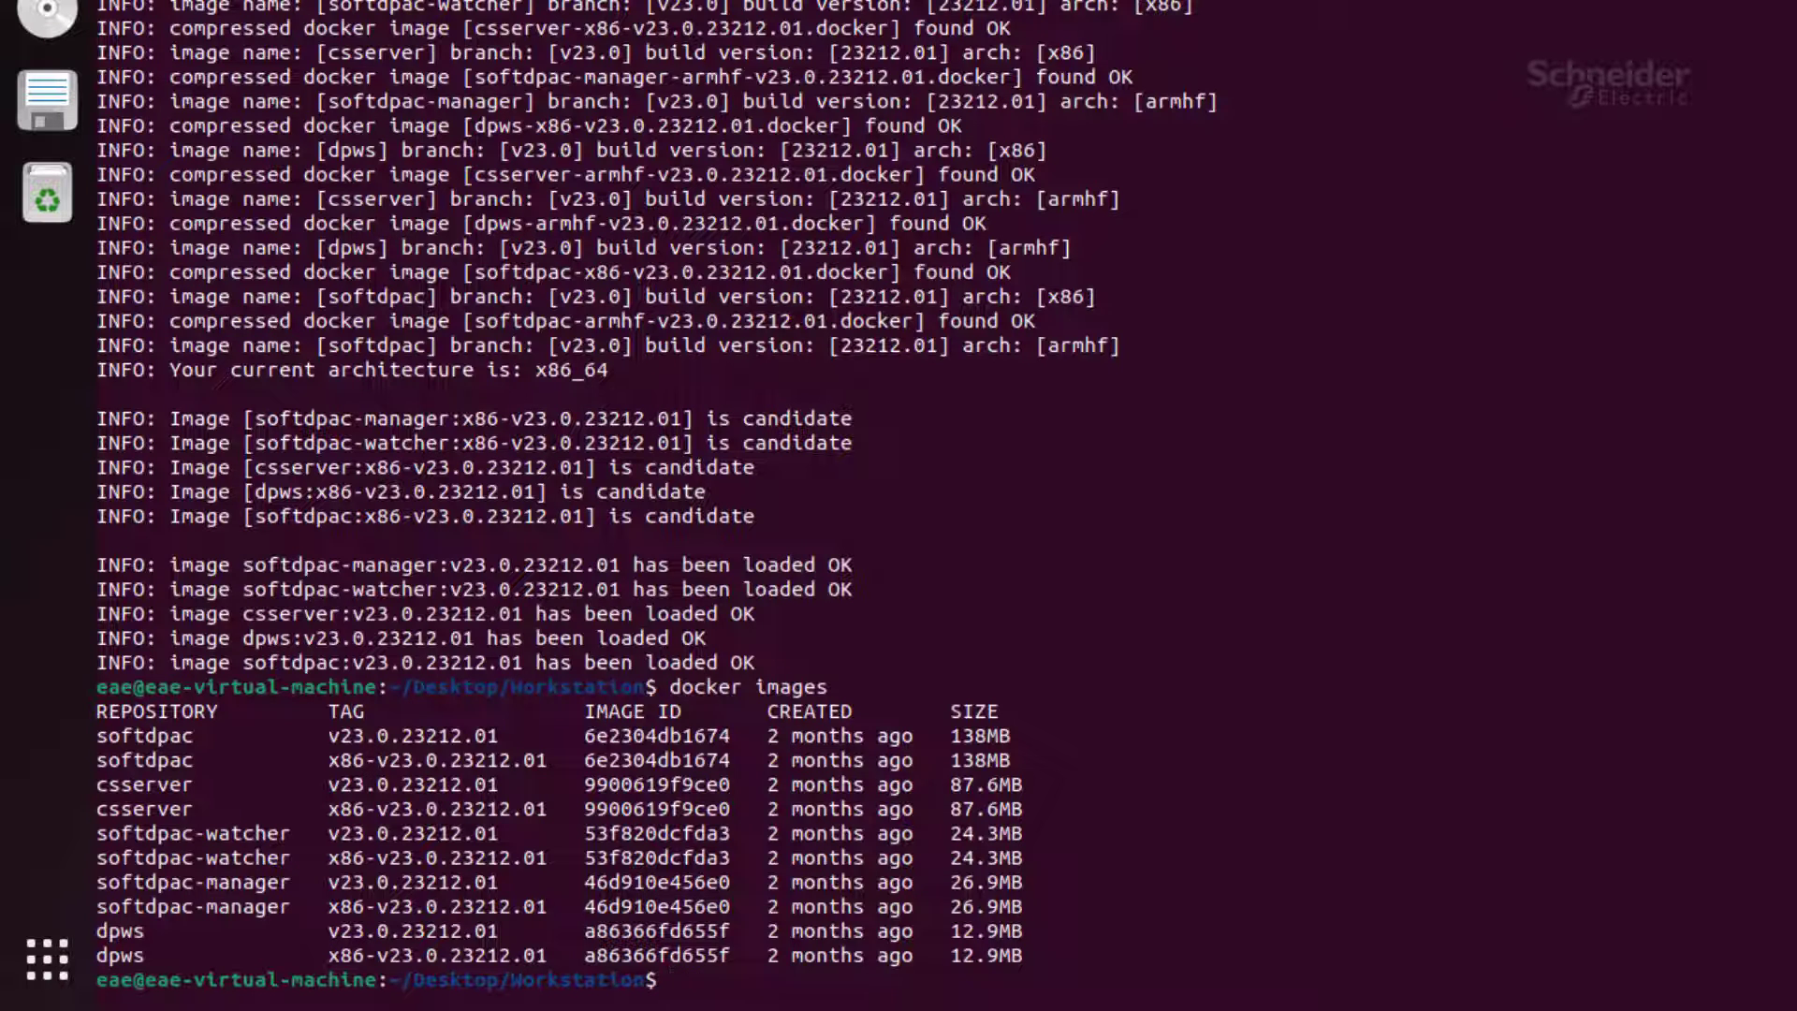
text(./appli)
key(Tab)
text(-h)
key(Return)
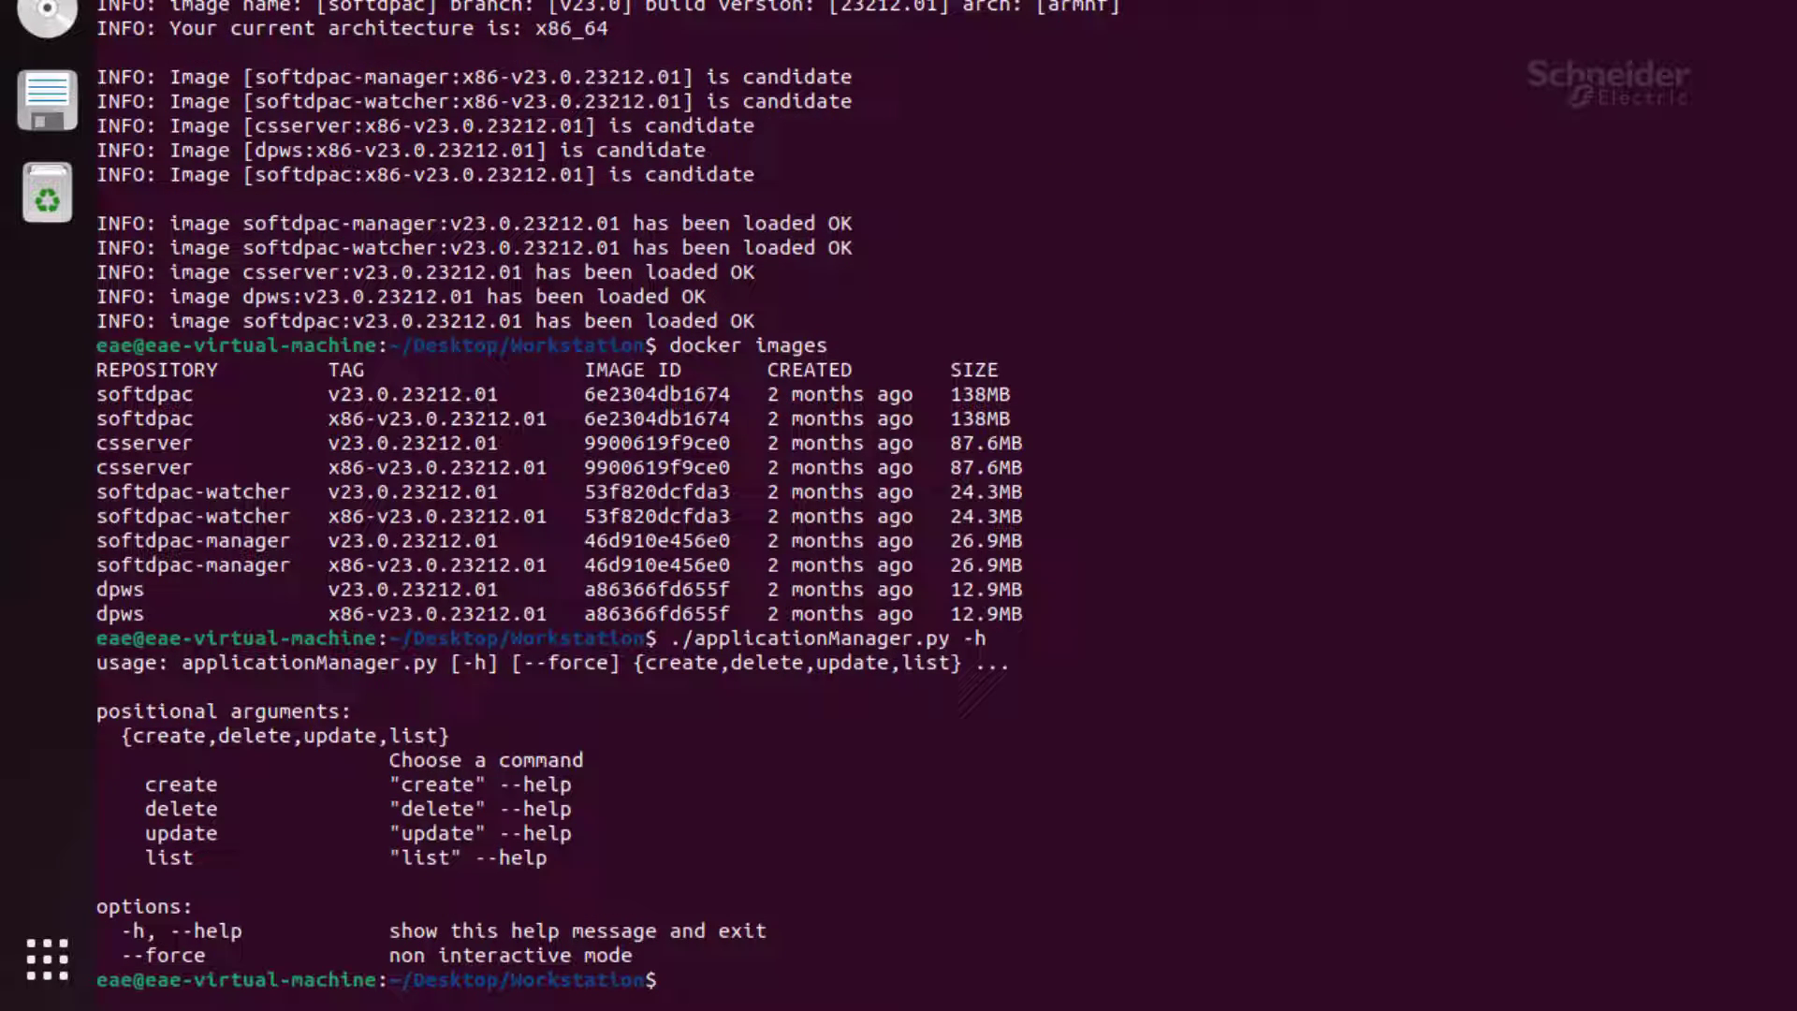
Step: Create project app1 with './applicationManager.py create --project app1'
text(./appl)
key(Tab)
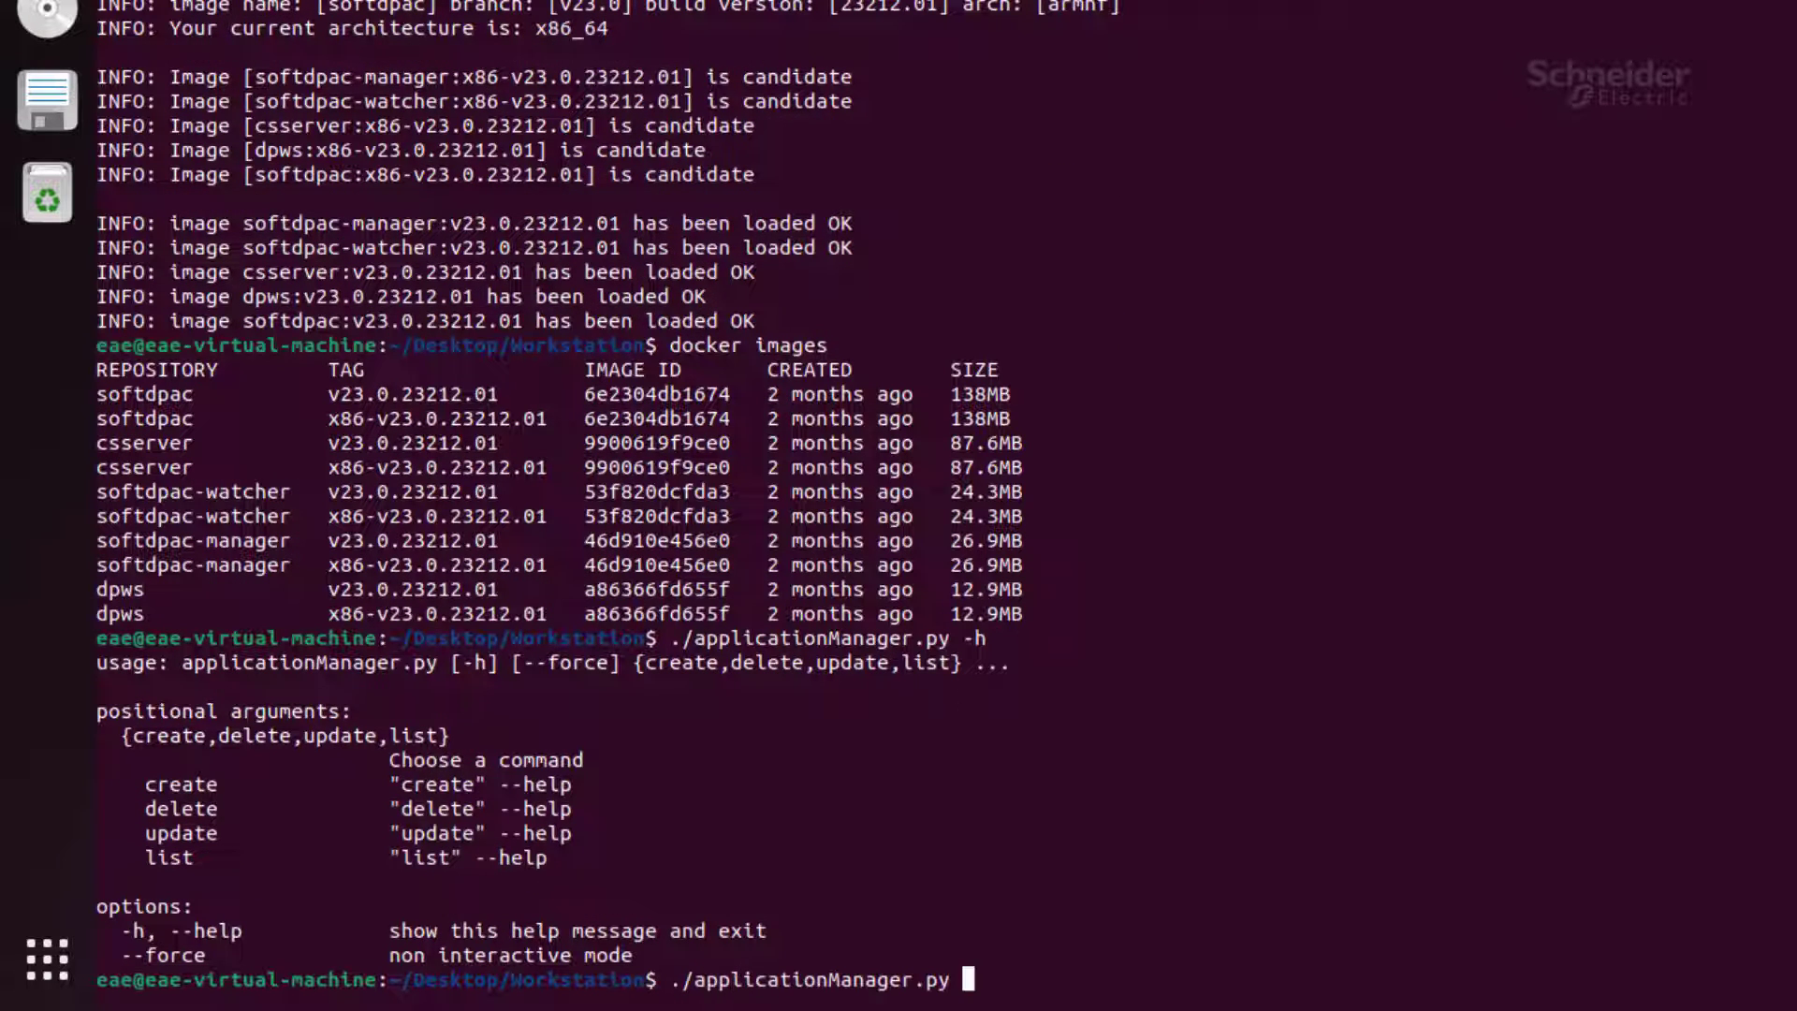
text(create --projec)
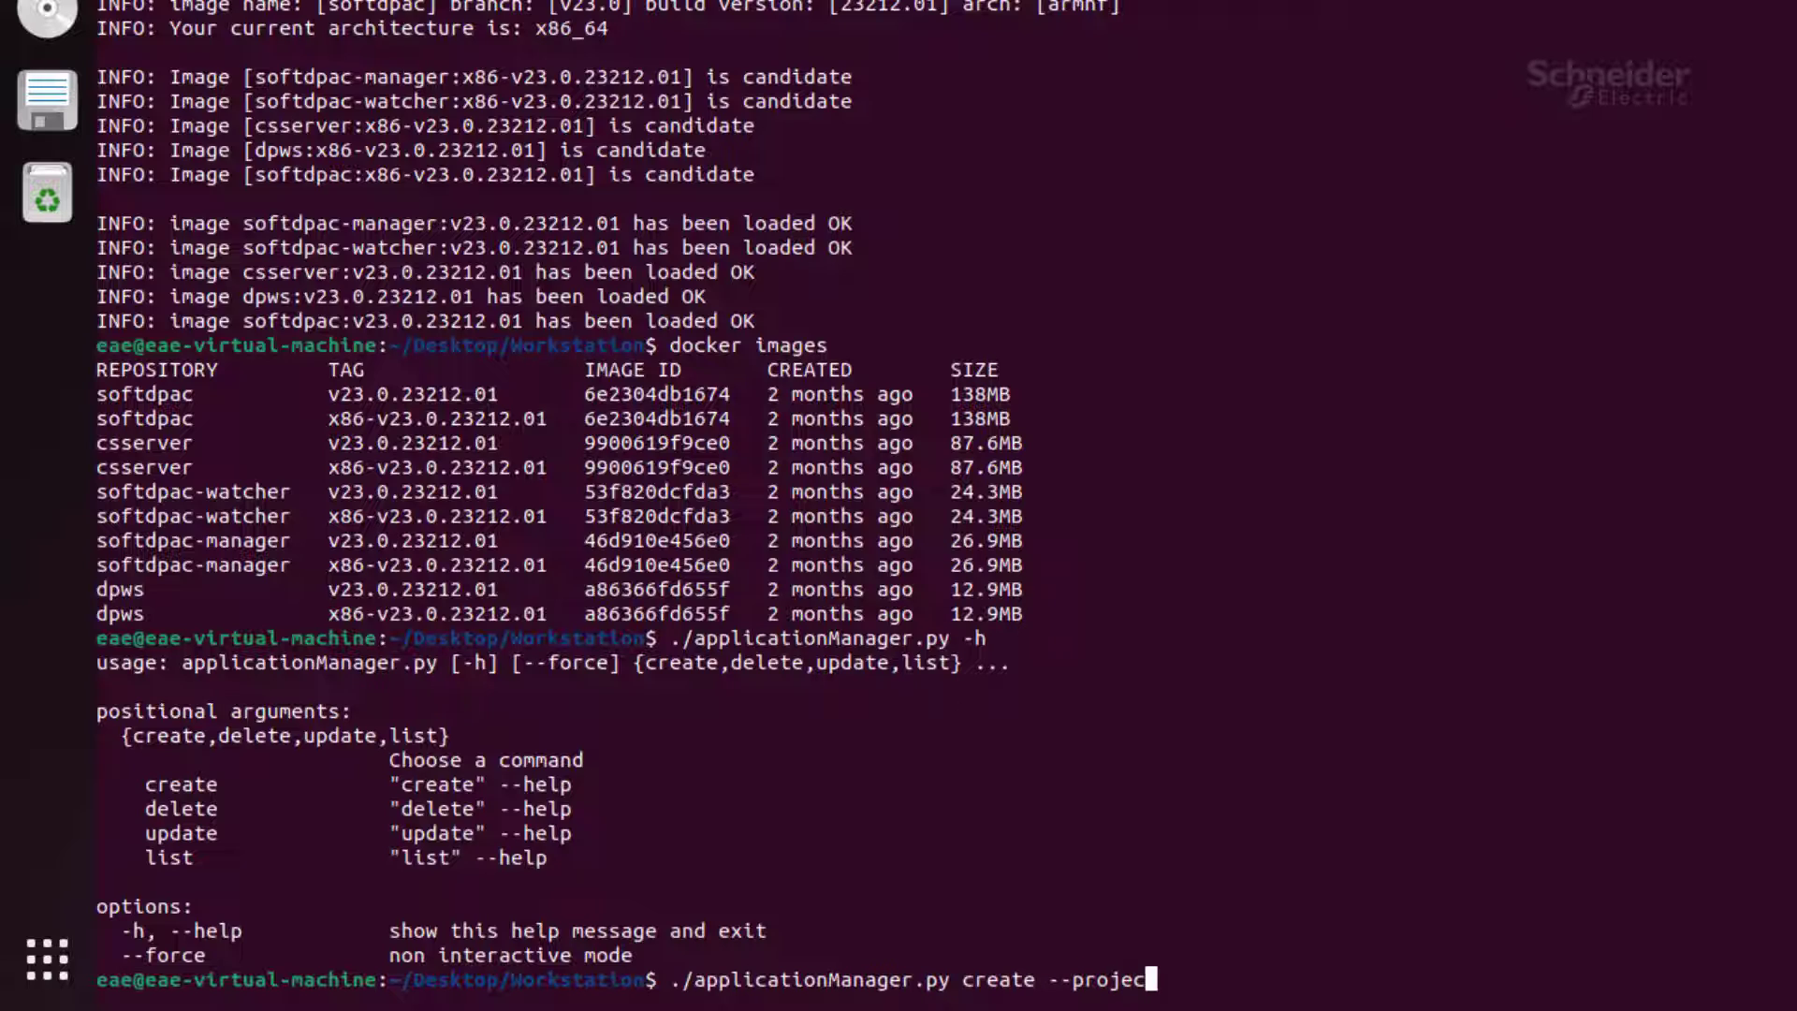
text(t app1)
key(Return)
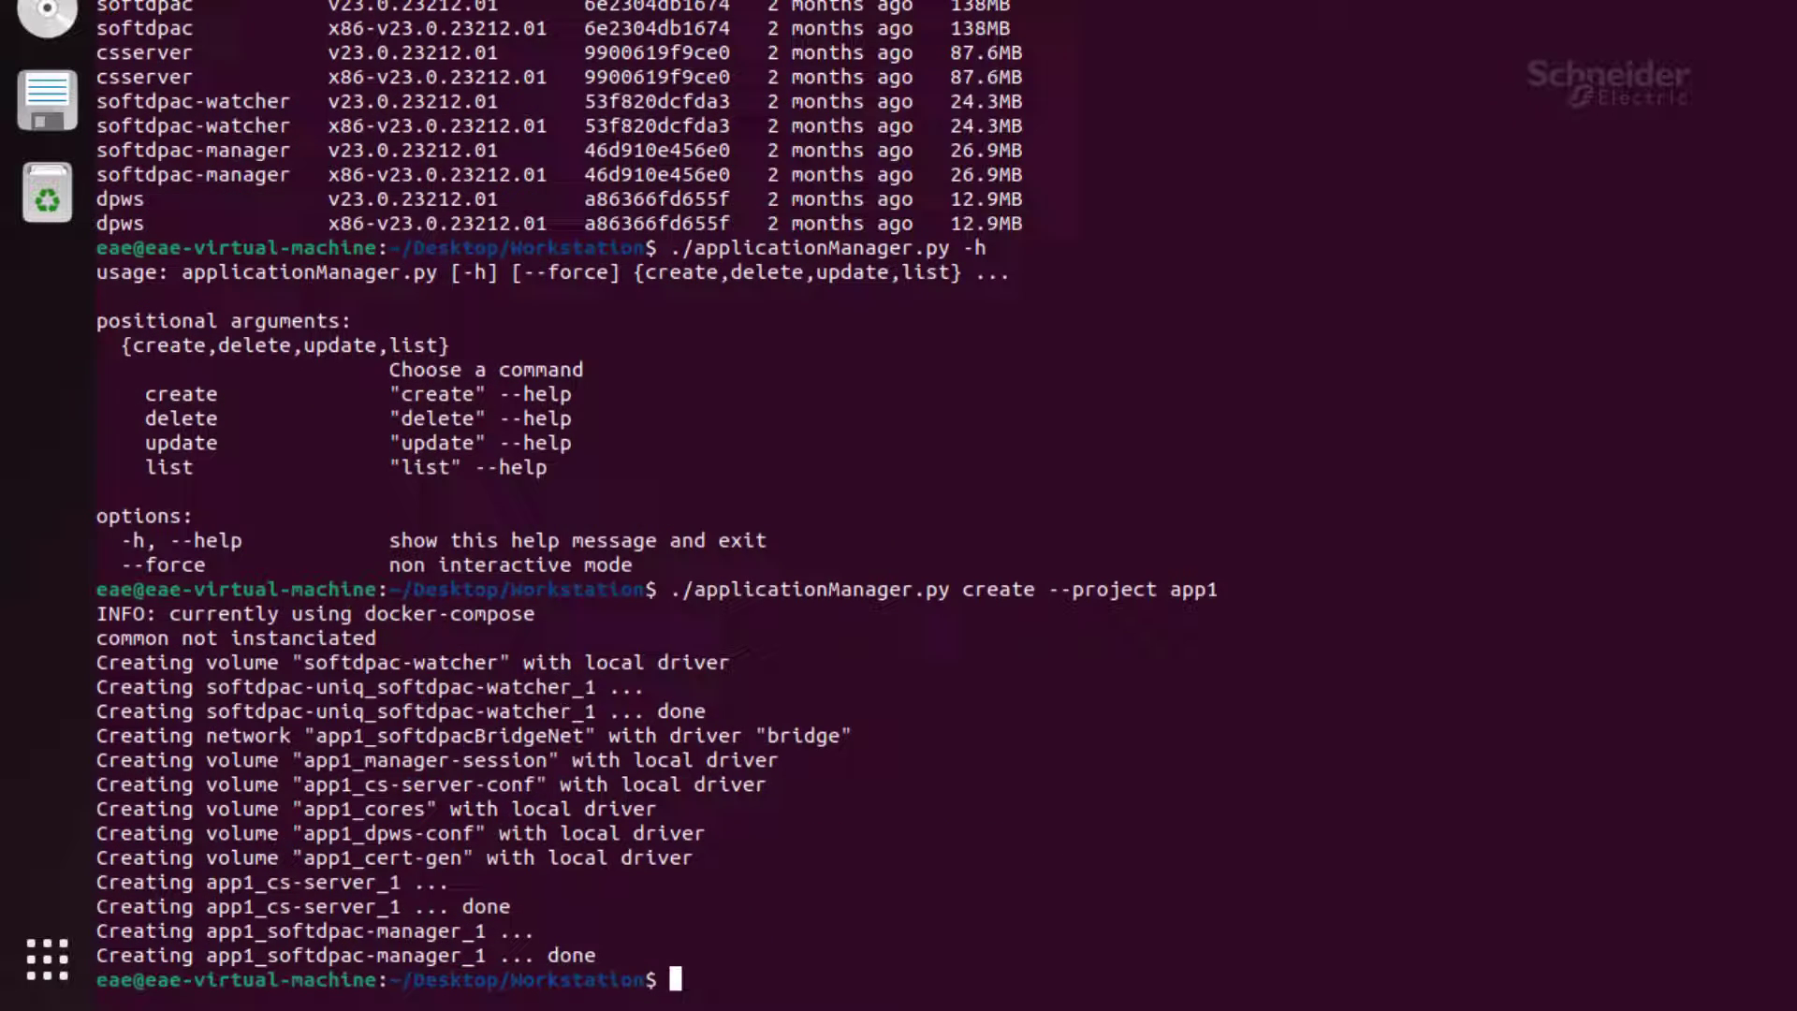
Step: Run docker ps twice to confirm the four Soft dPAC containers are running
text(docker ps)
key(Return)
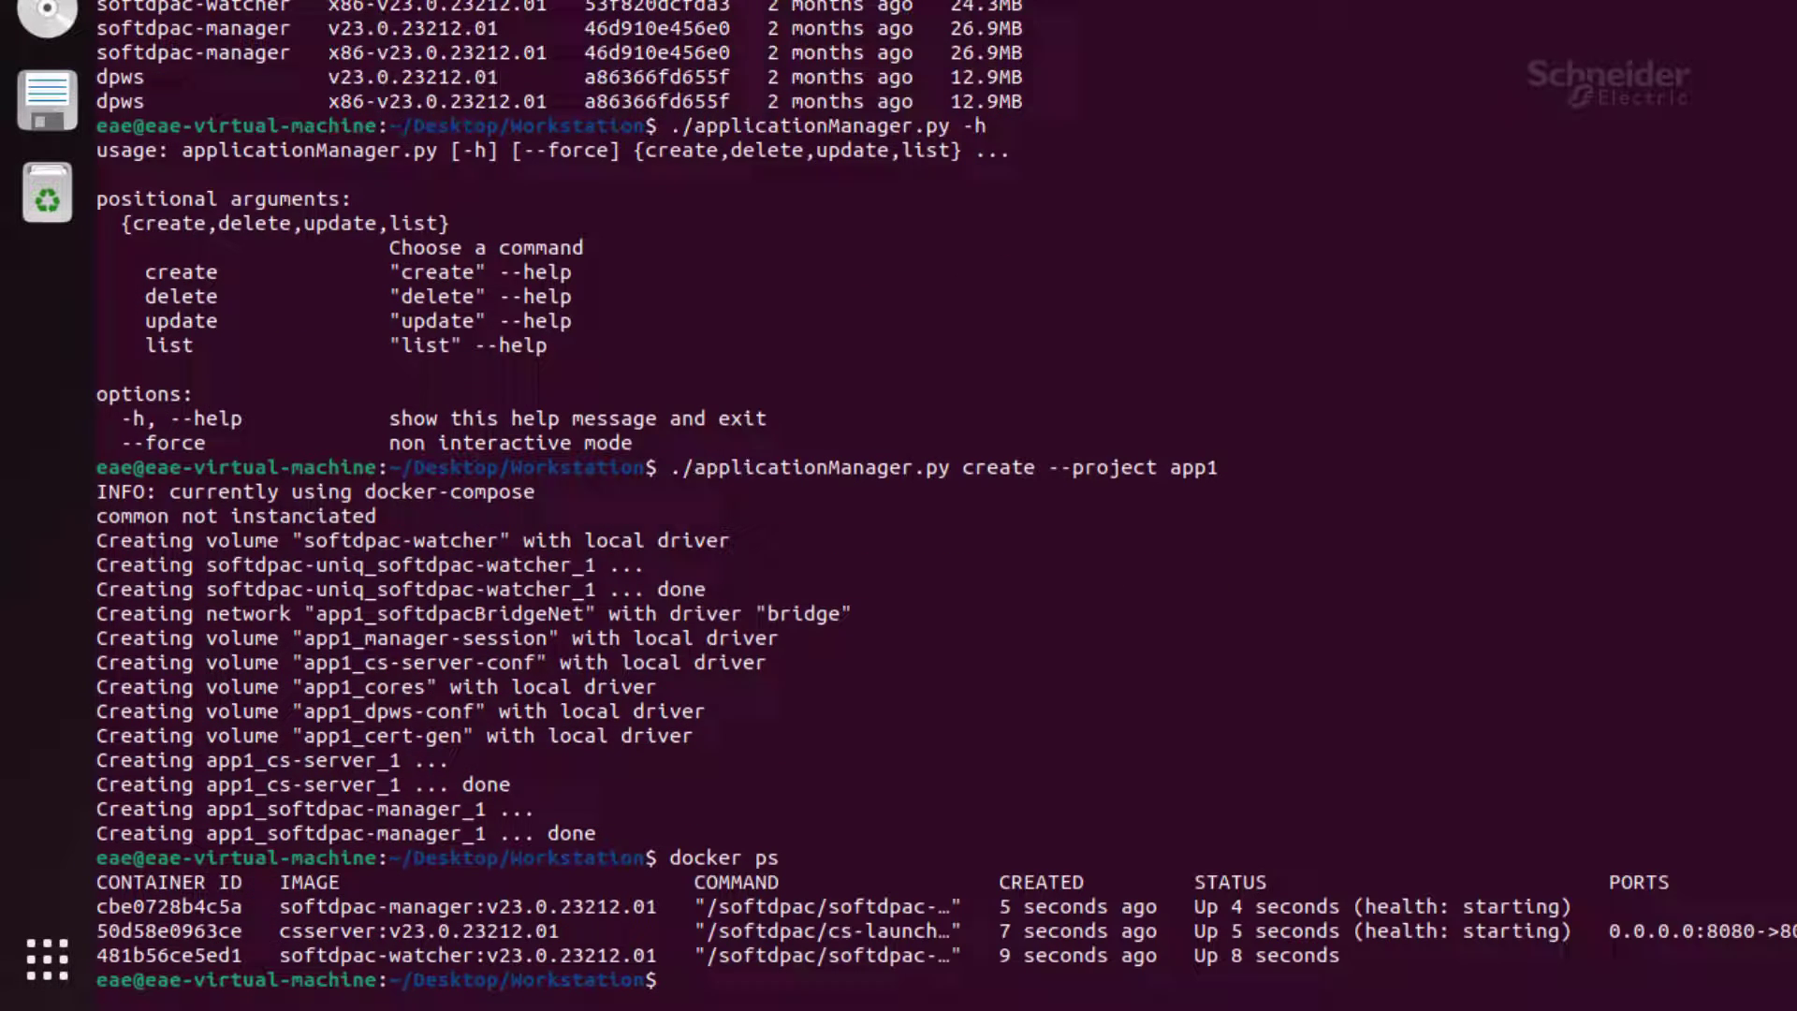
key(Up)
key(Return)
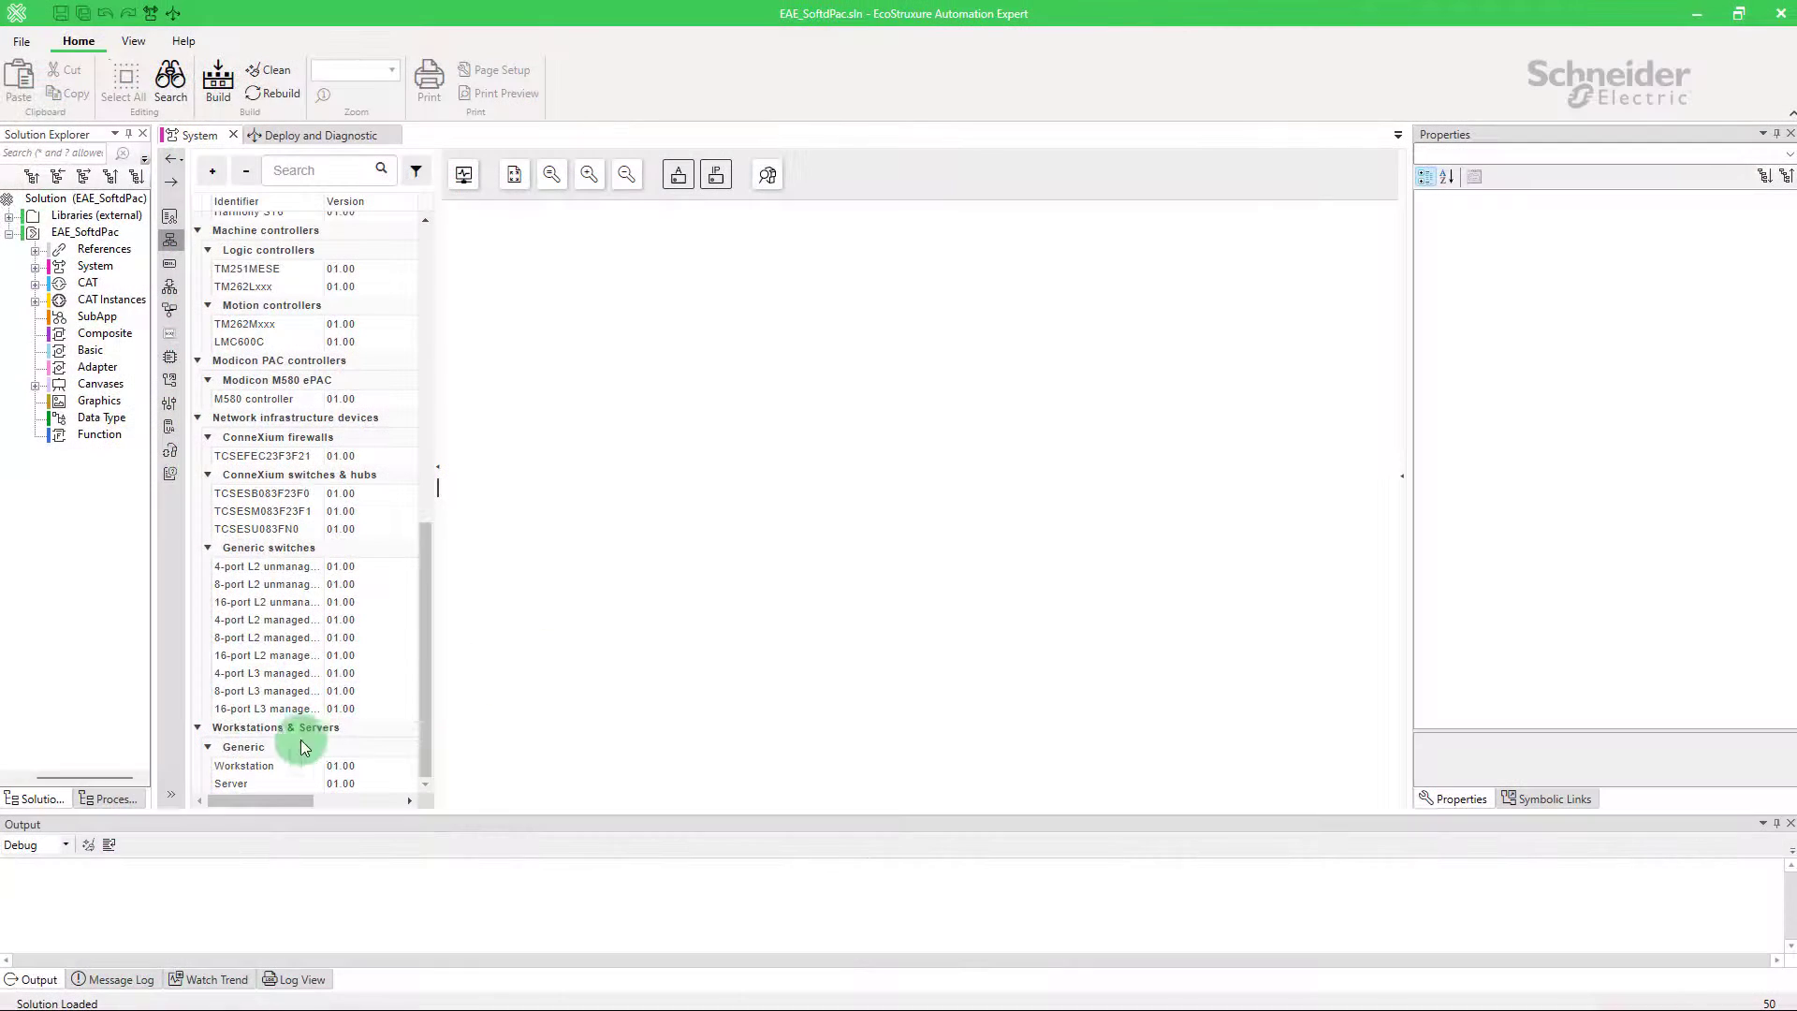
Step: Place a Workstation on the System canvas and activate its Soft dPAC service
drag(241, 766, 535, 378)
right_click(565, 401)
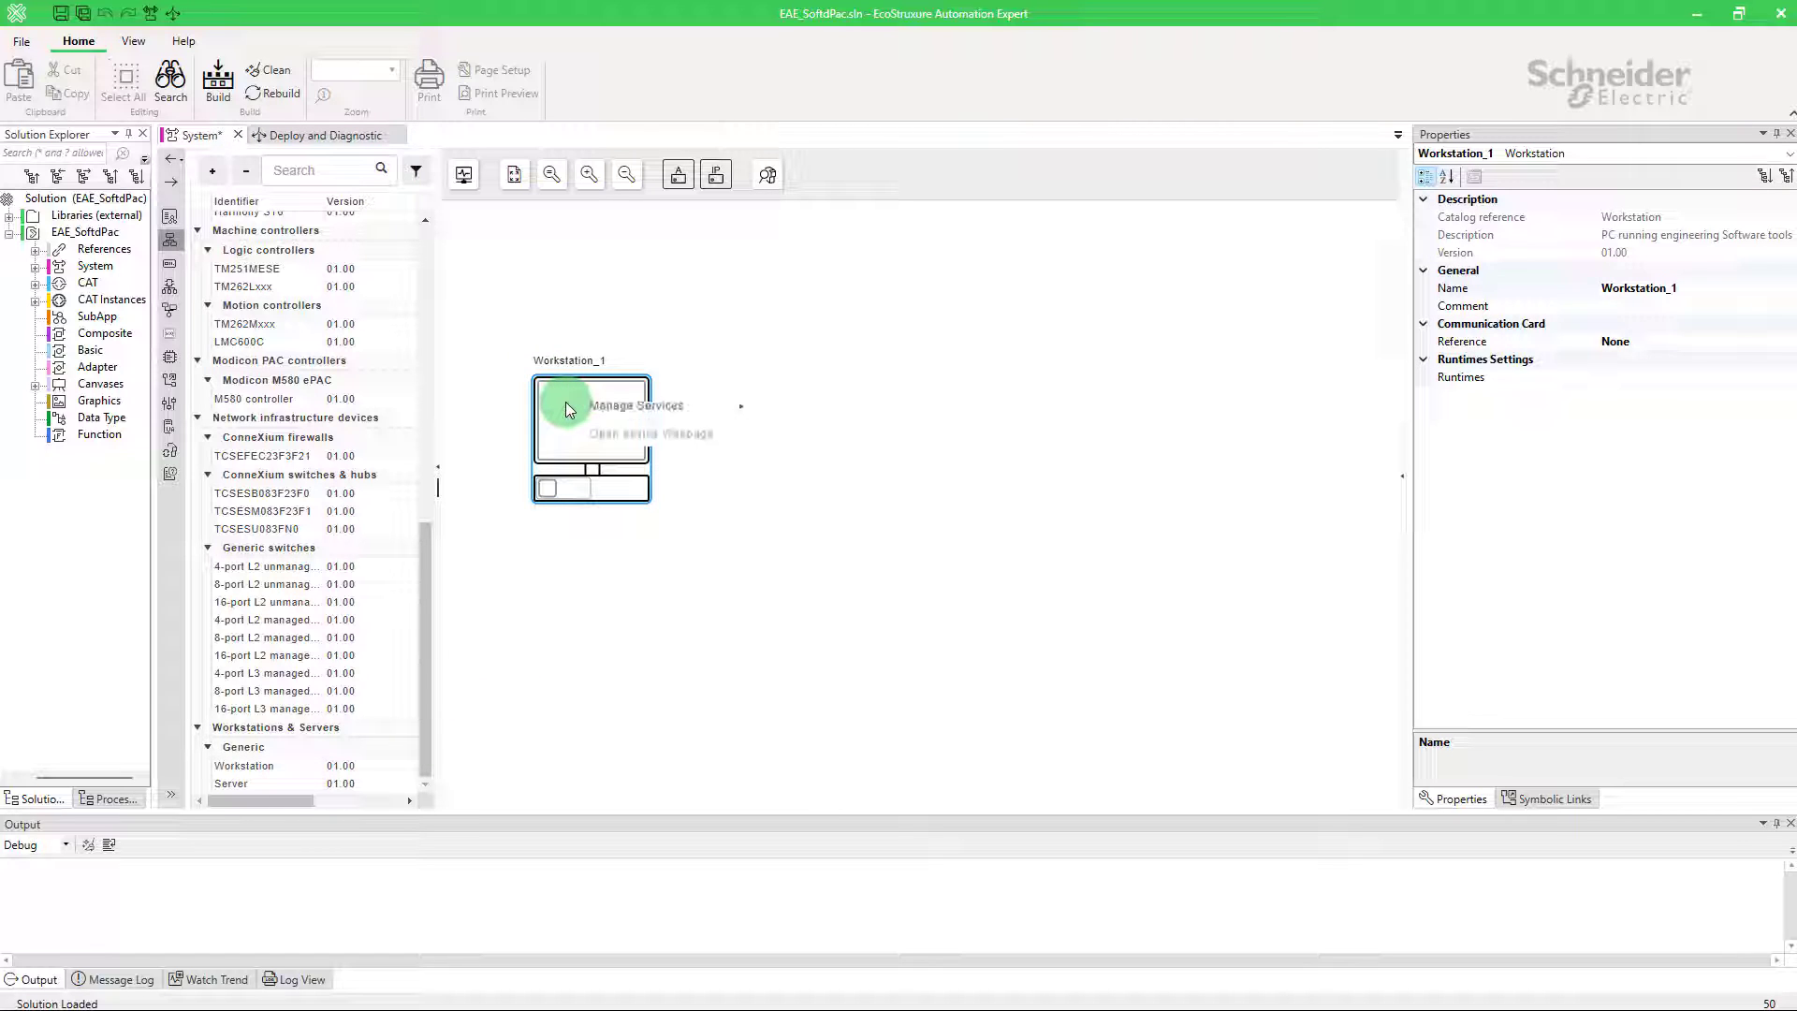
mouse_move(662, 466)
mouse_move(797, 472)
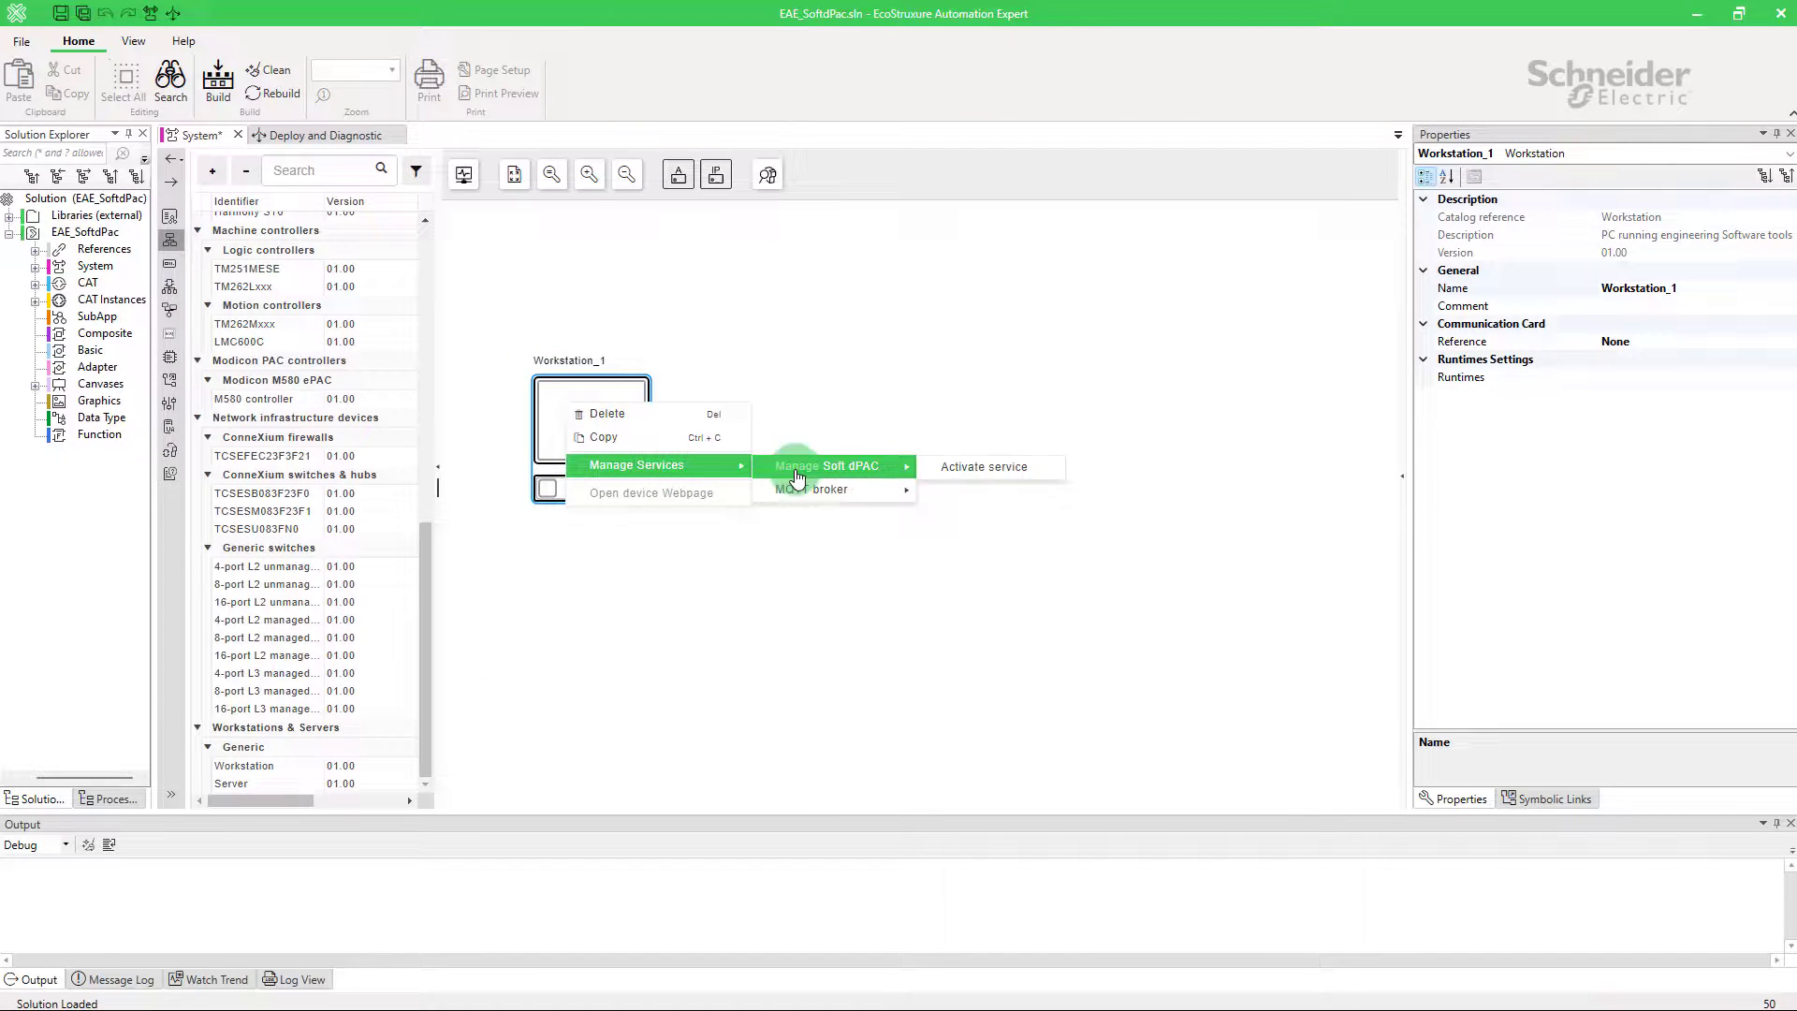
click(932, 467)
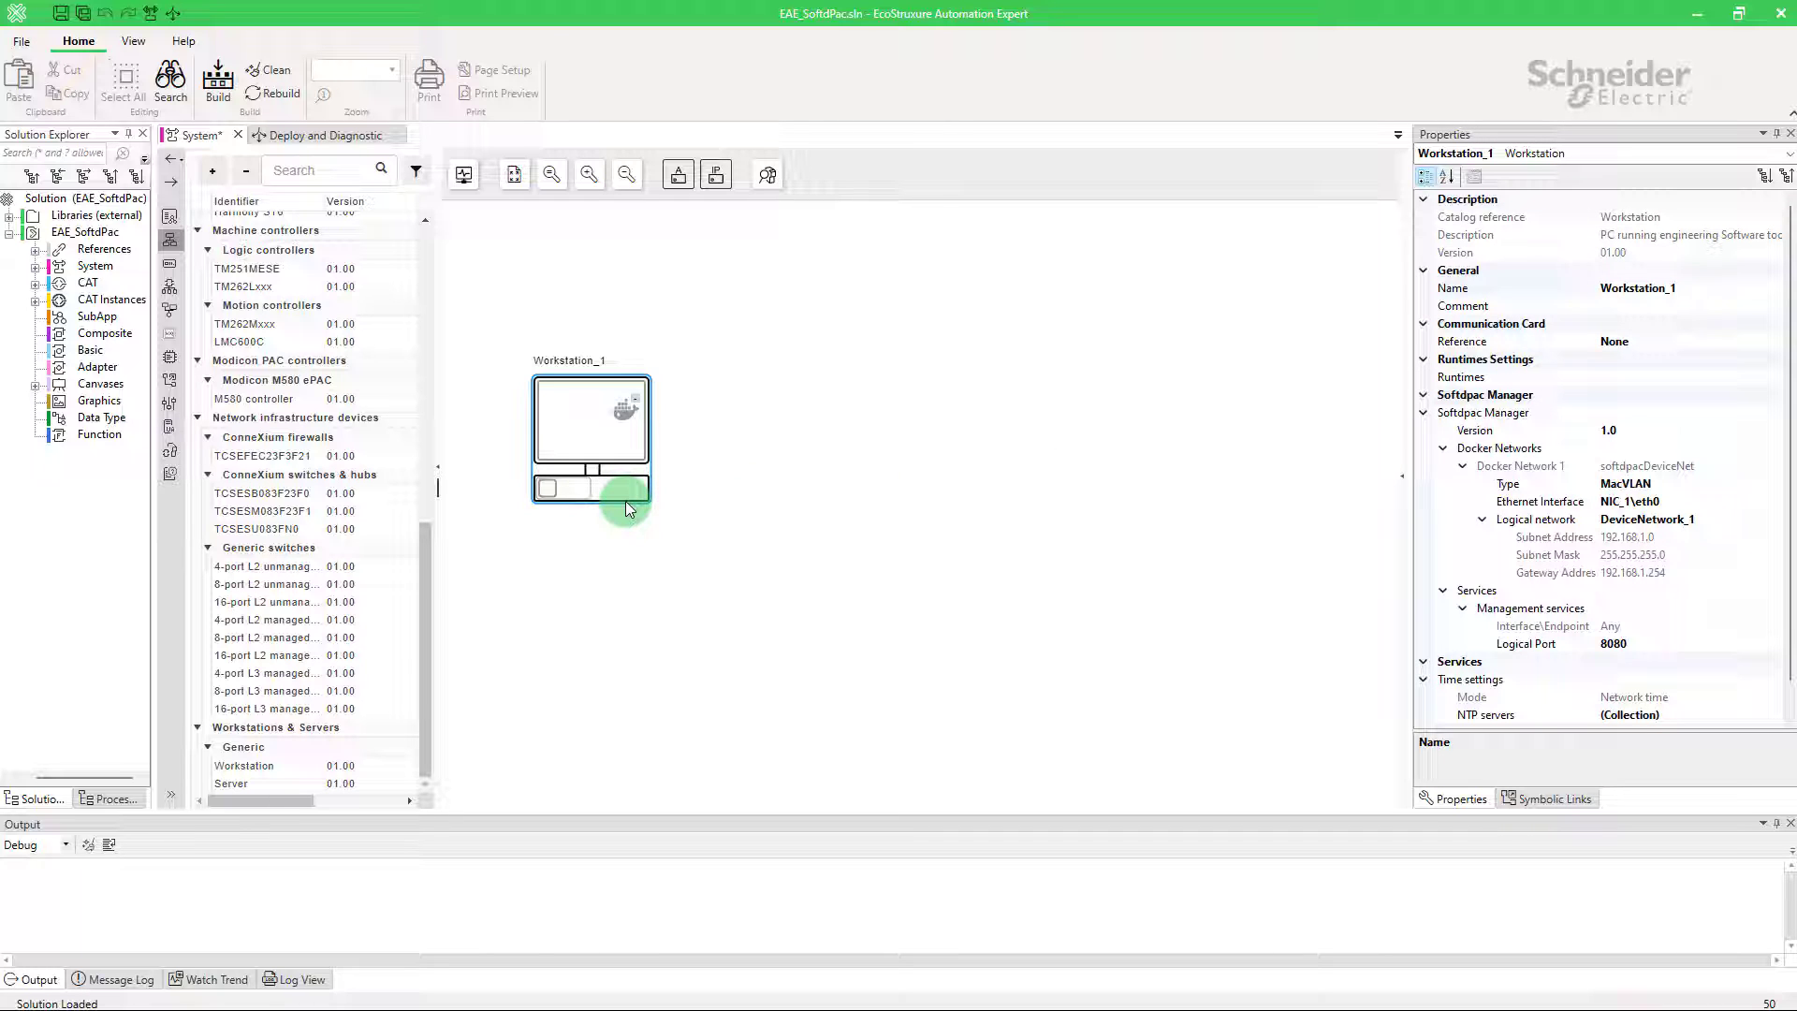
Step: Discover Soft dPAC devices in the network view and show the workstation NIC's properties
click(767, 174)
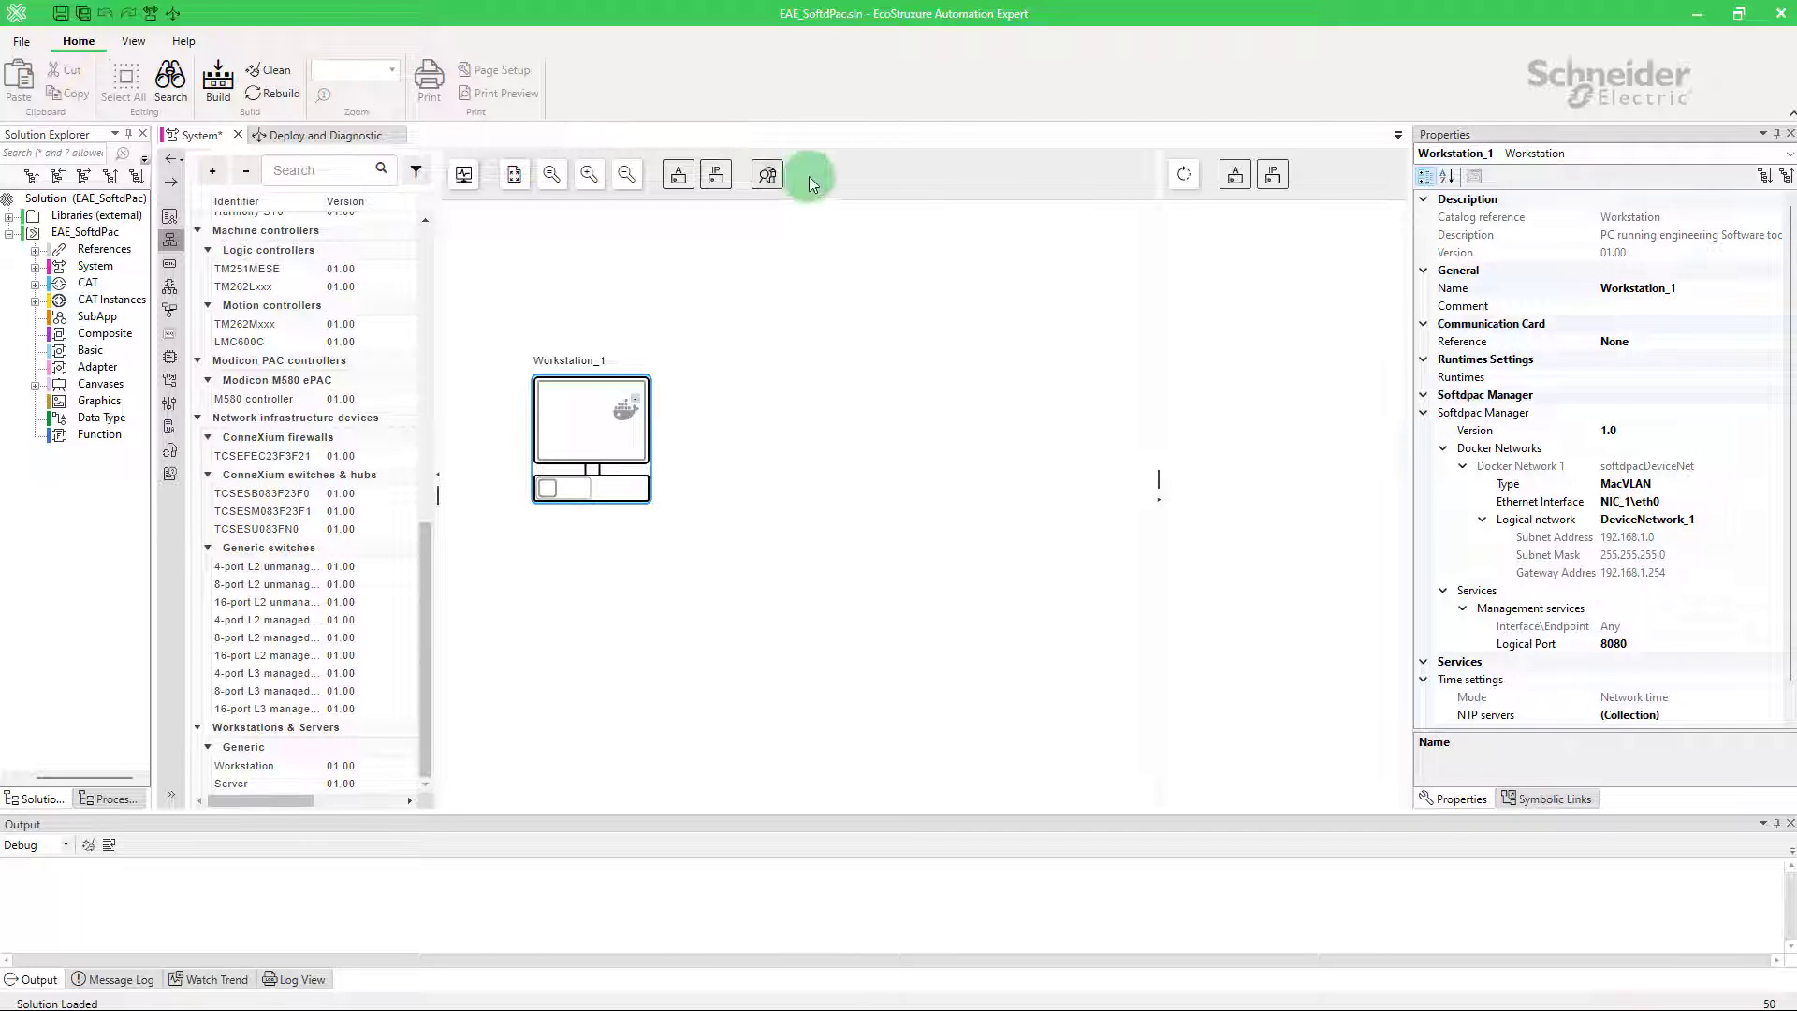
click(1184, 176)
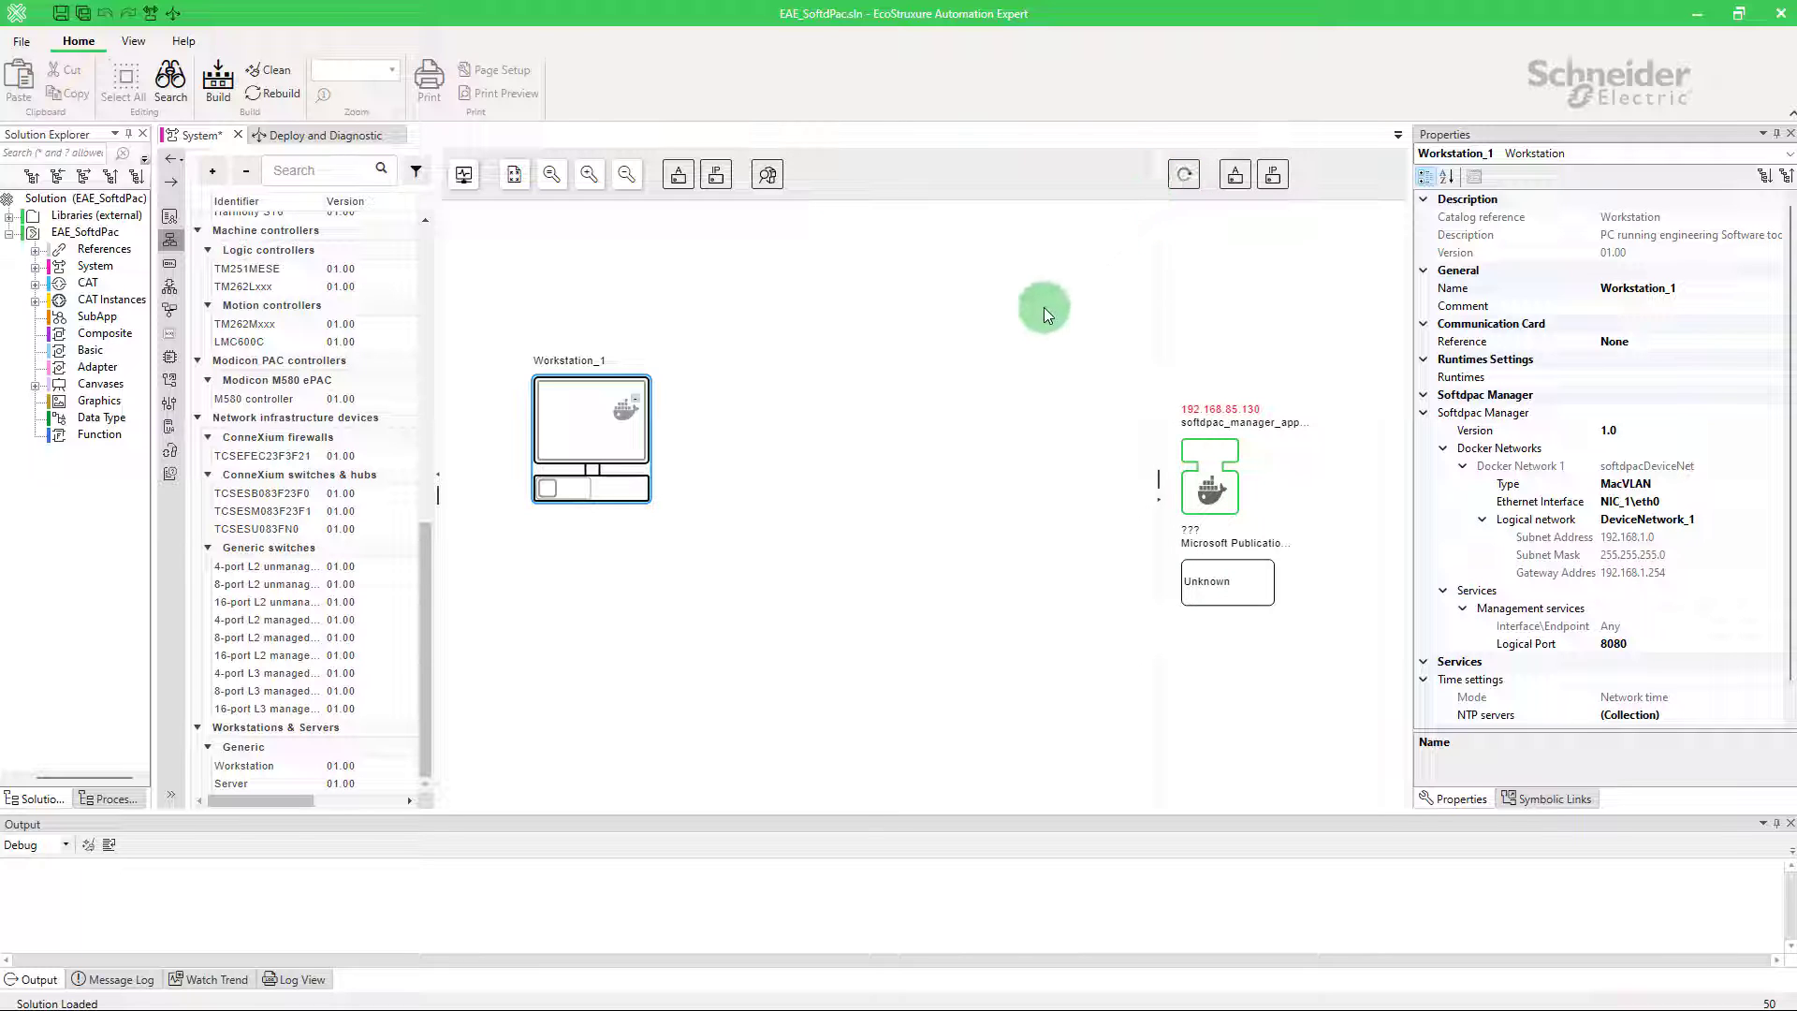
click(555, 491)
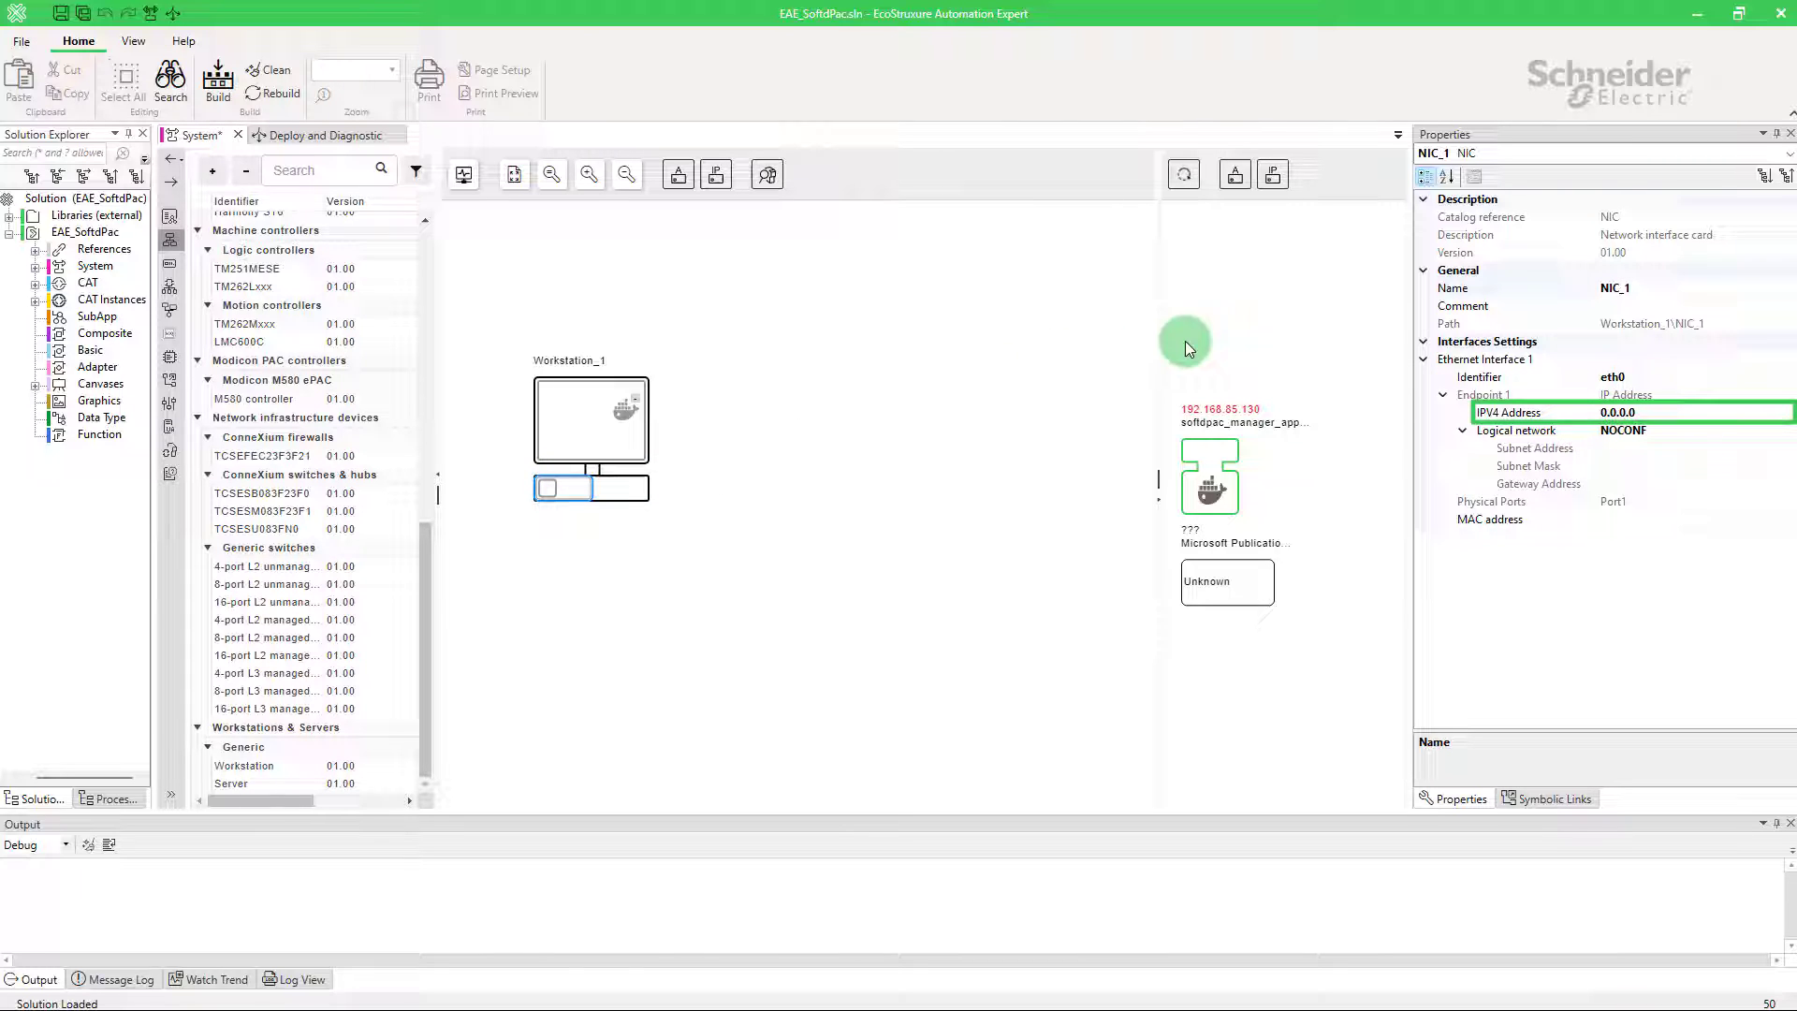
Step: Set the NIC's IPV4 Address to 192.168.85.130
click(1645, 416)
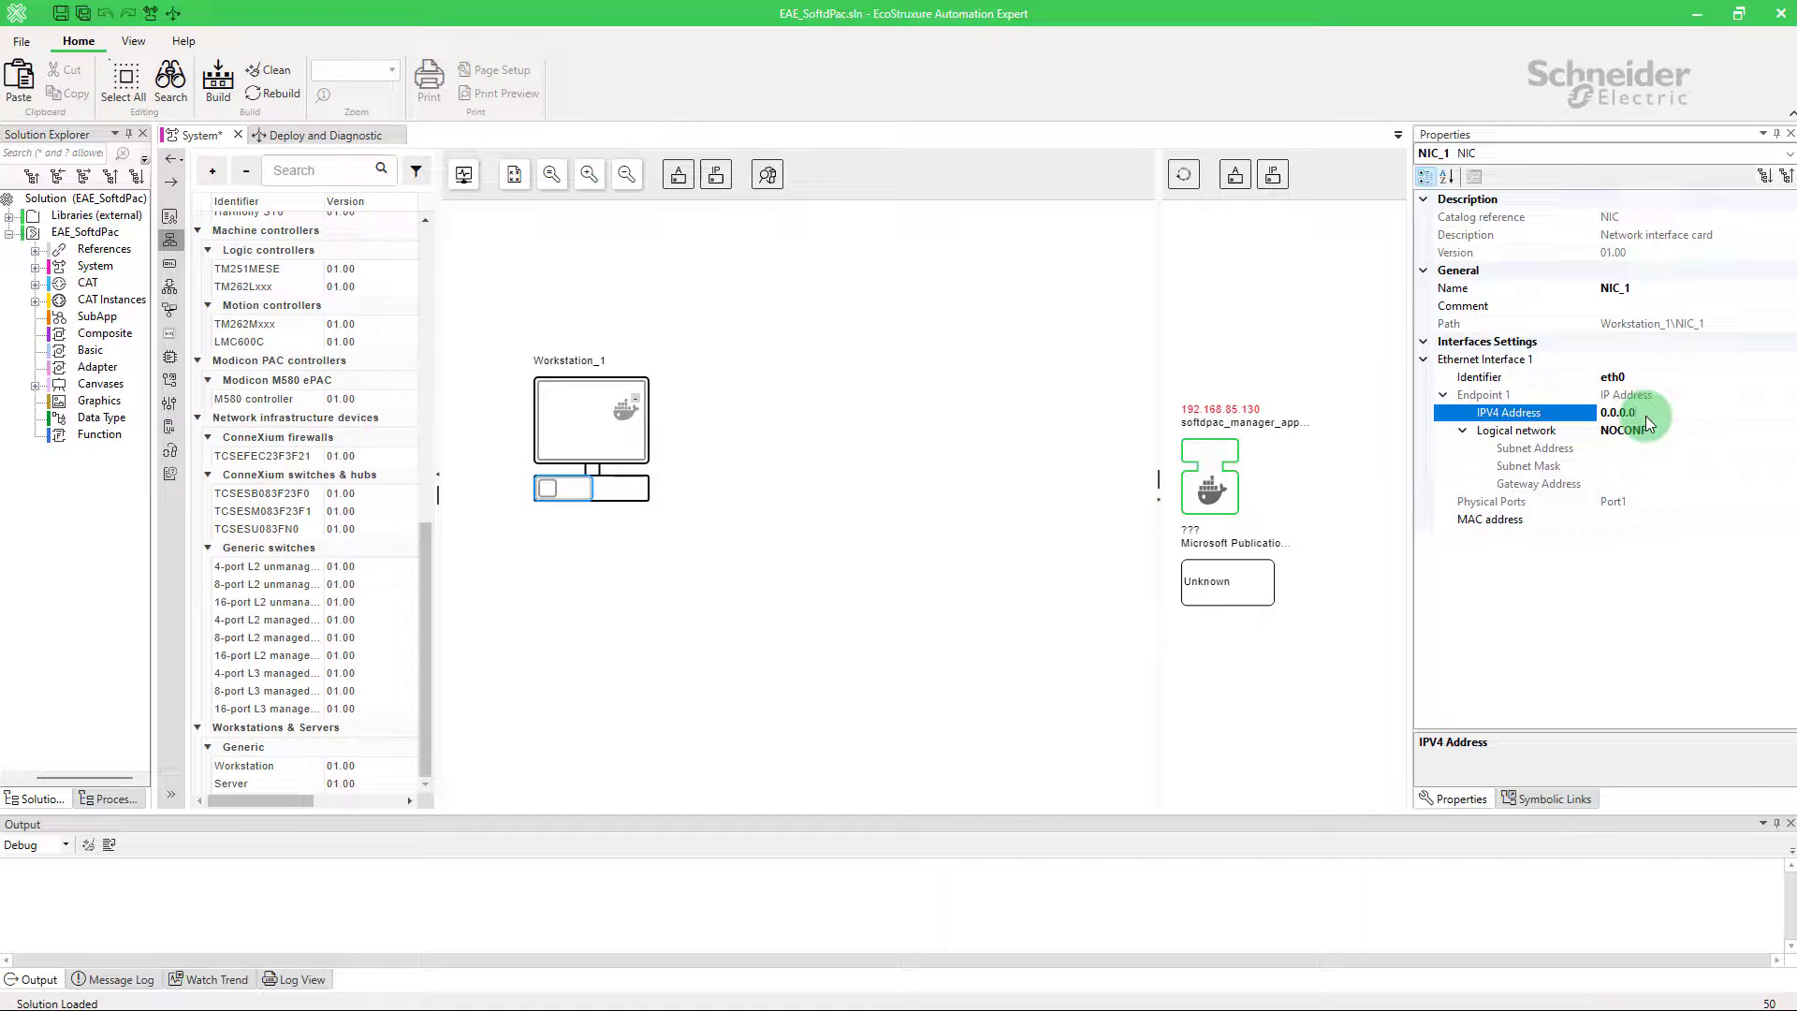
key(BackSpace)
key(BackSpace)
key(BackSpace)
key(BackSpace)
key(BackSpace)
key(BackSpace)
text(192.168.85.130)
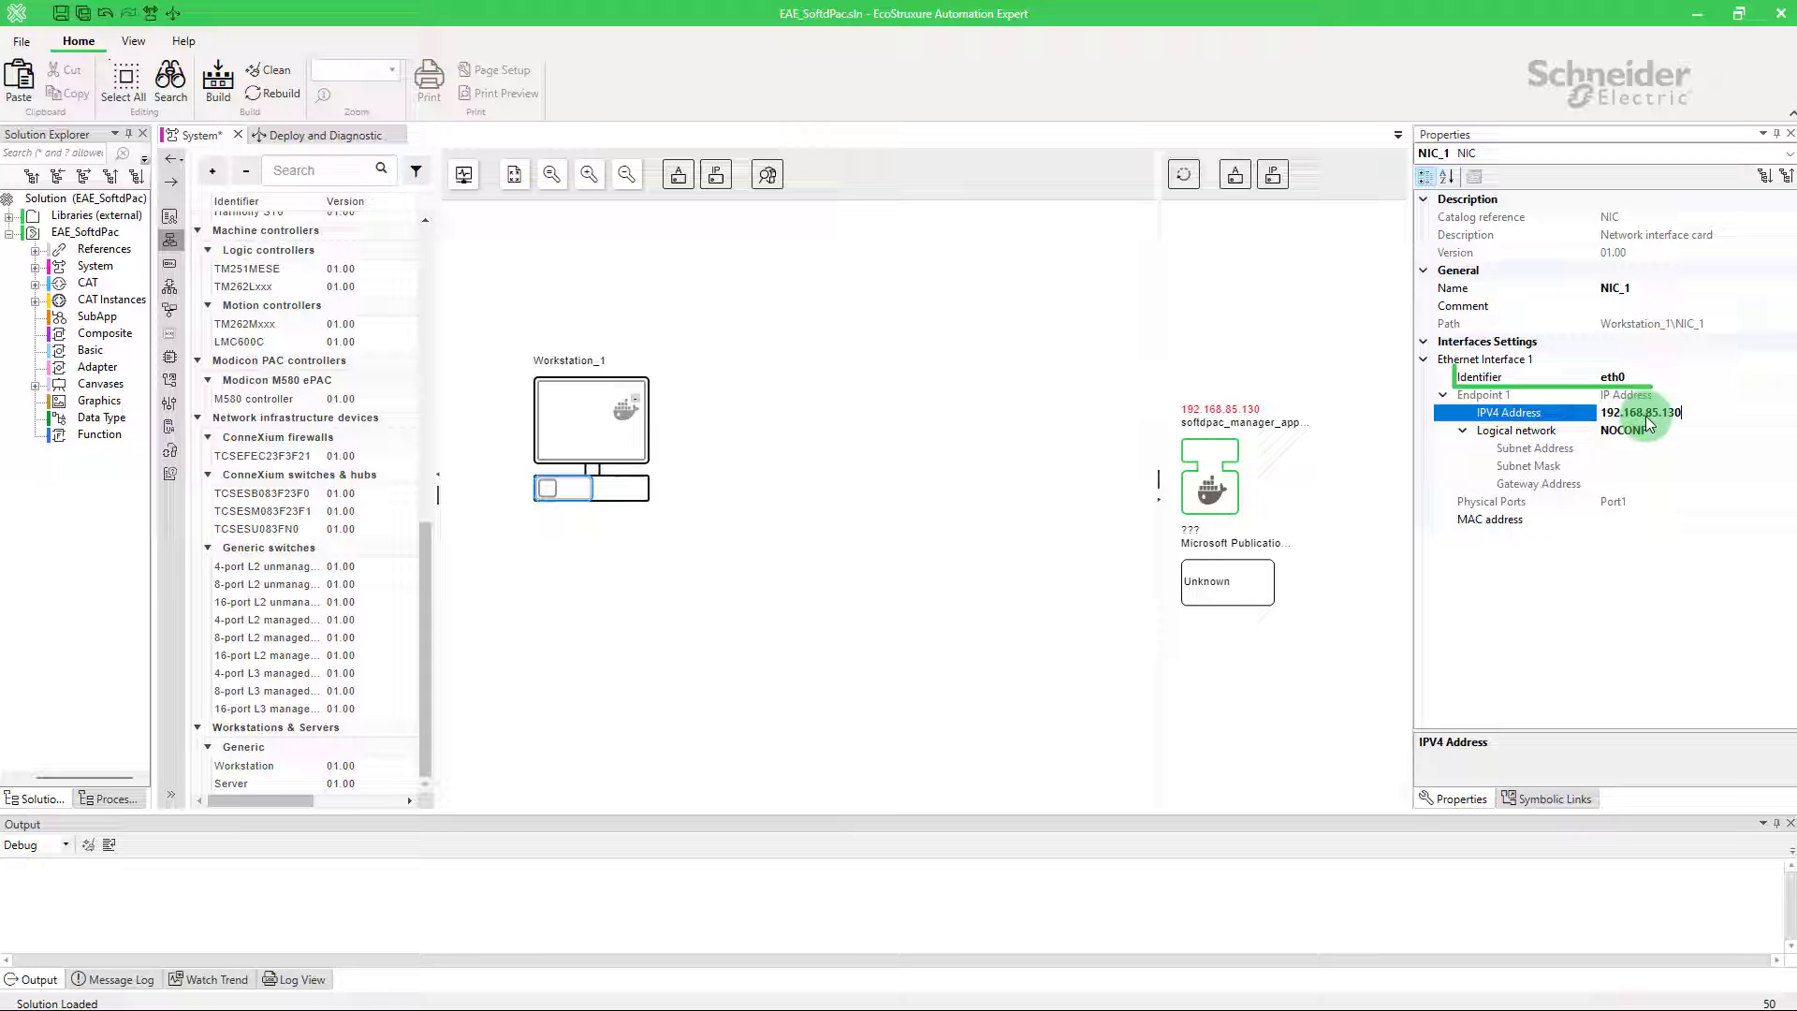
key(Return)
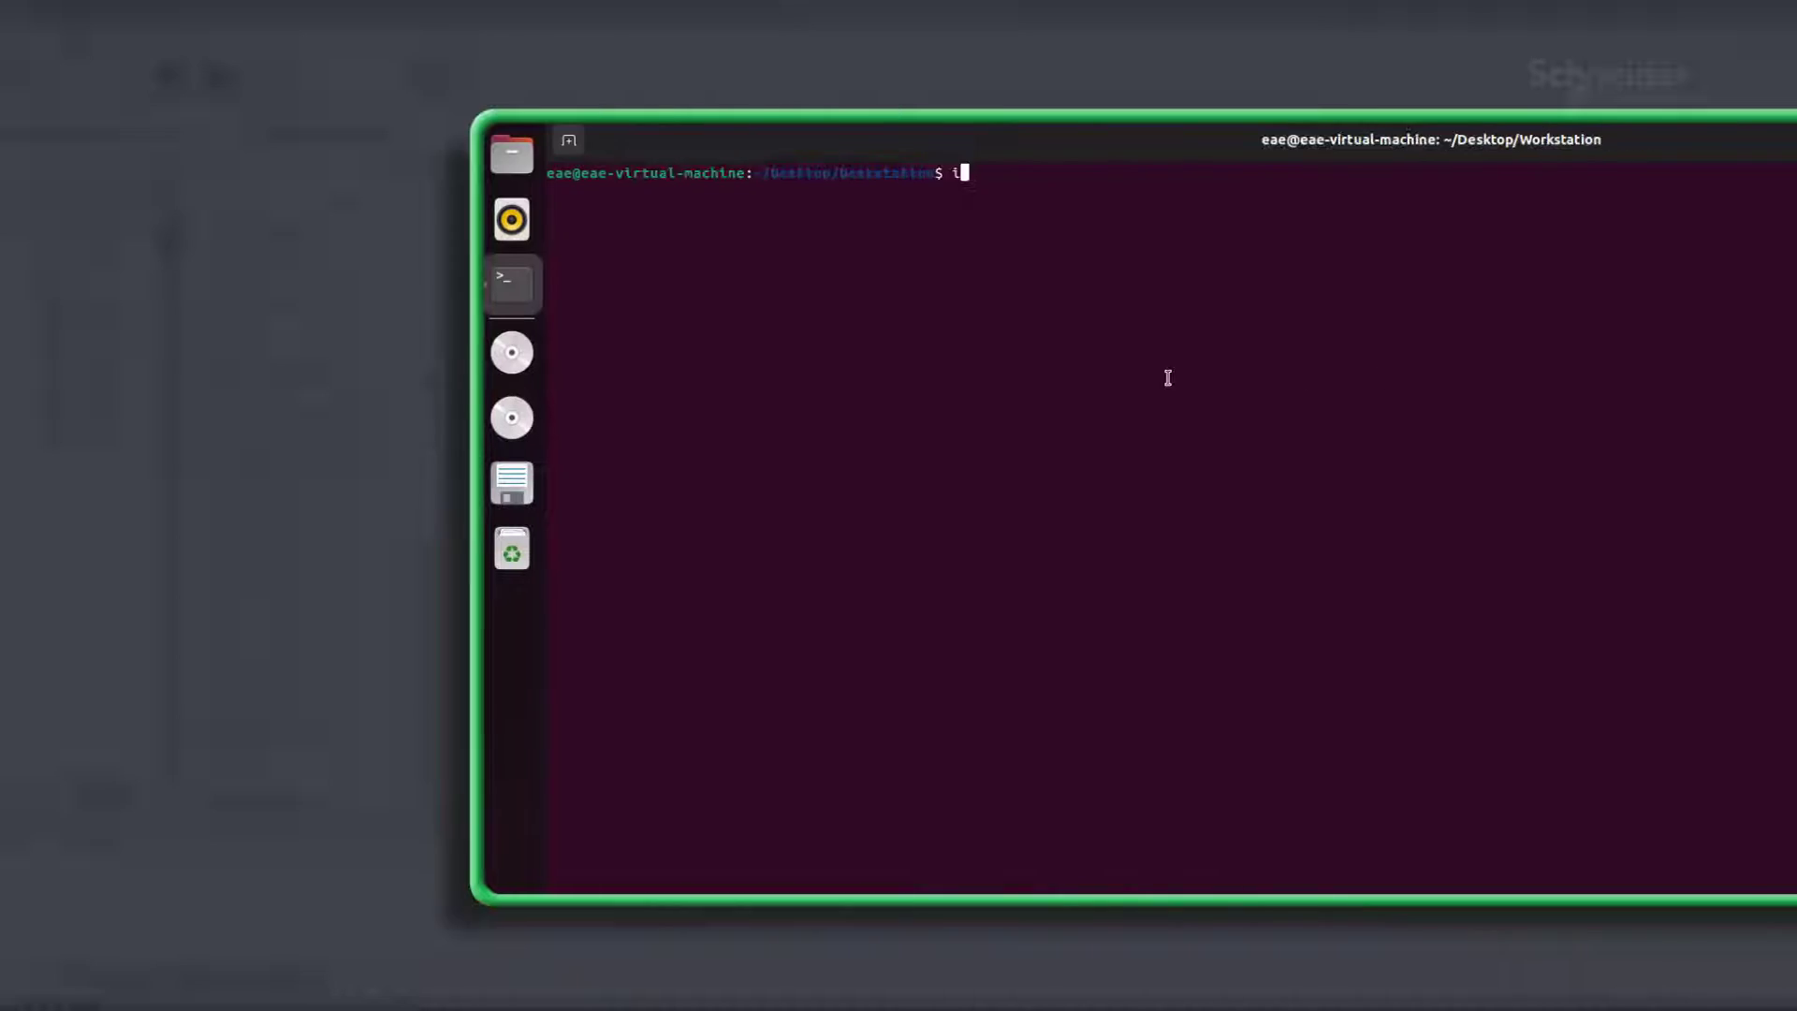
Step: Check interfaces with 'ip a' and change NIC_1's Identifier from eth0 to ens33
text(ip a)
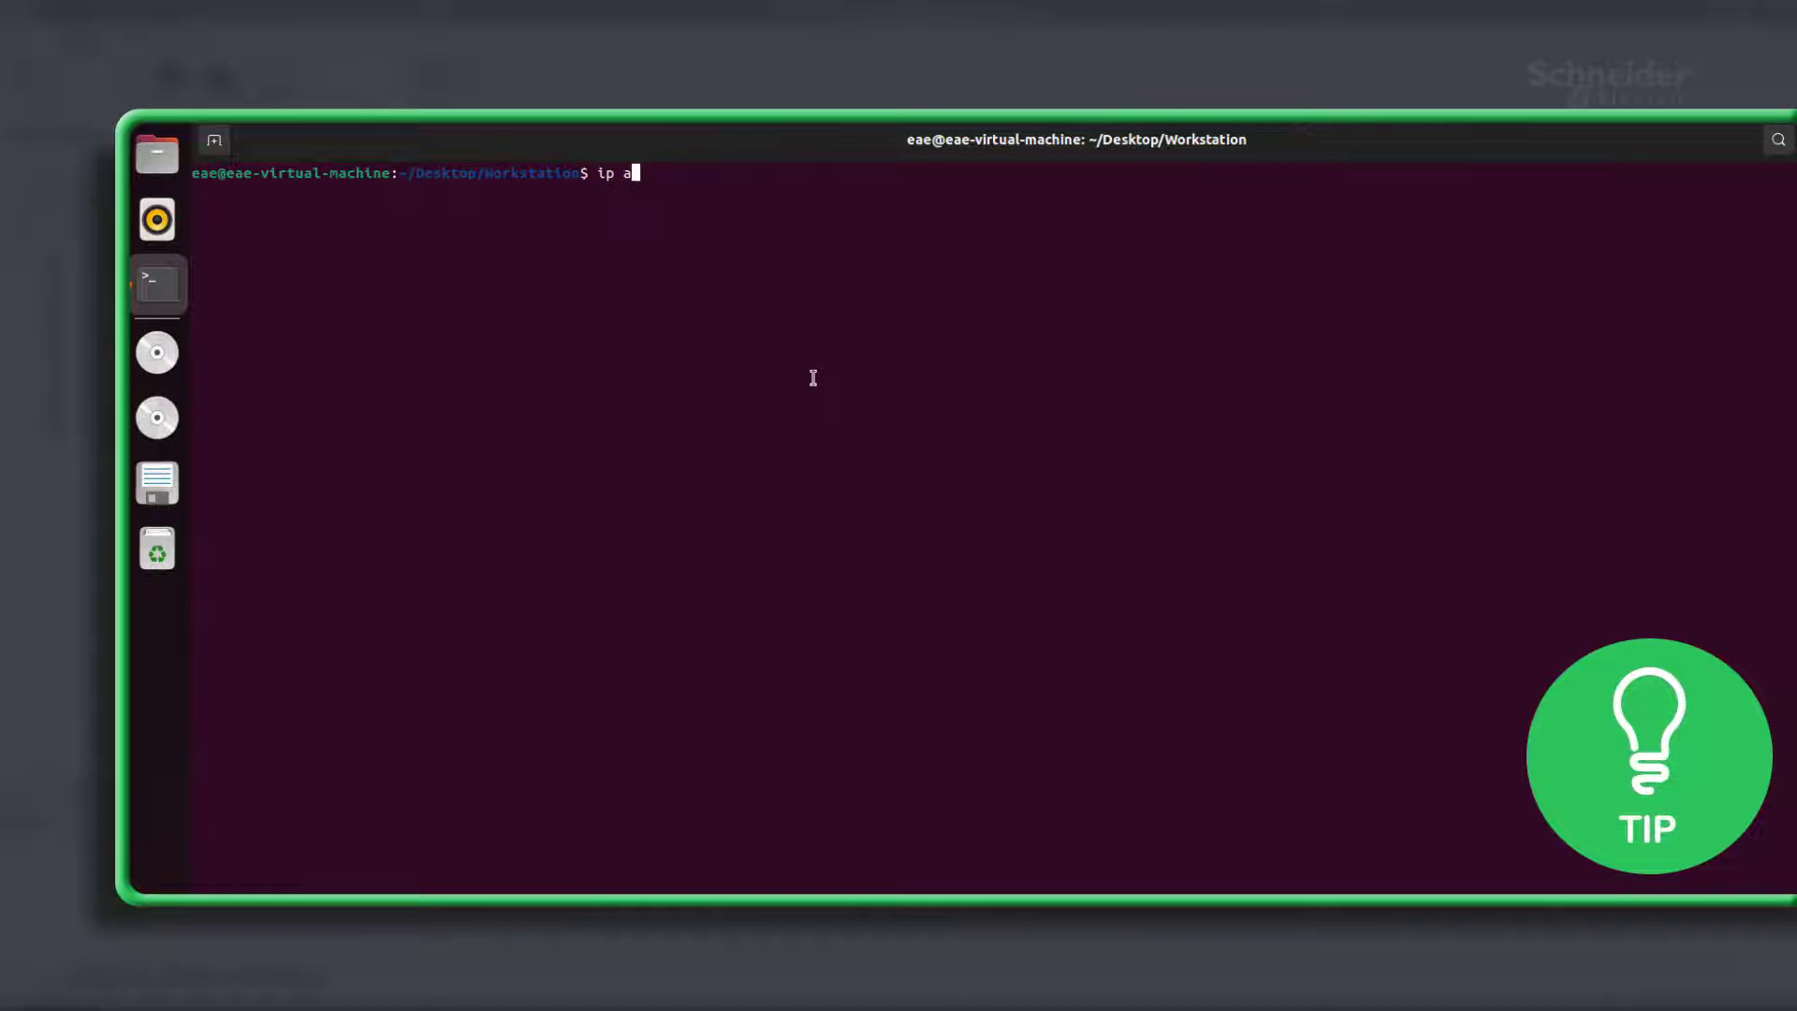
key(Return)
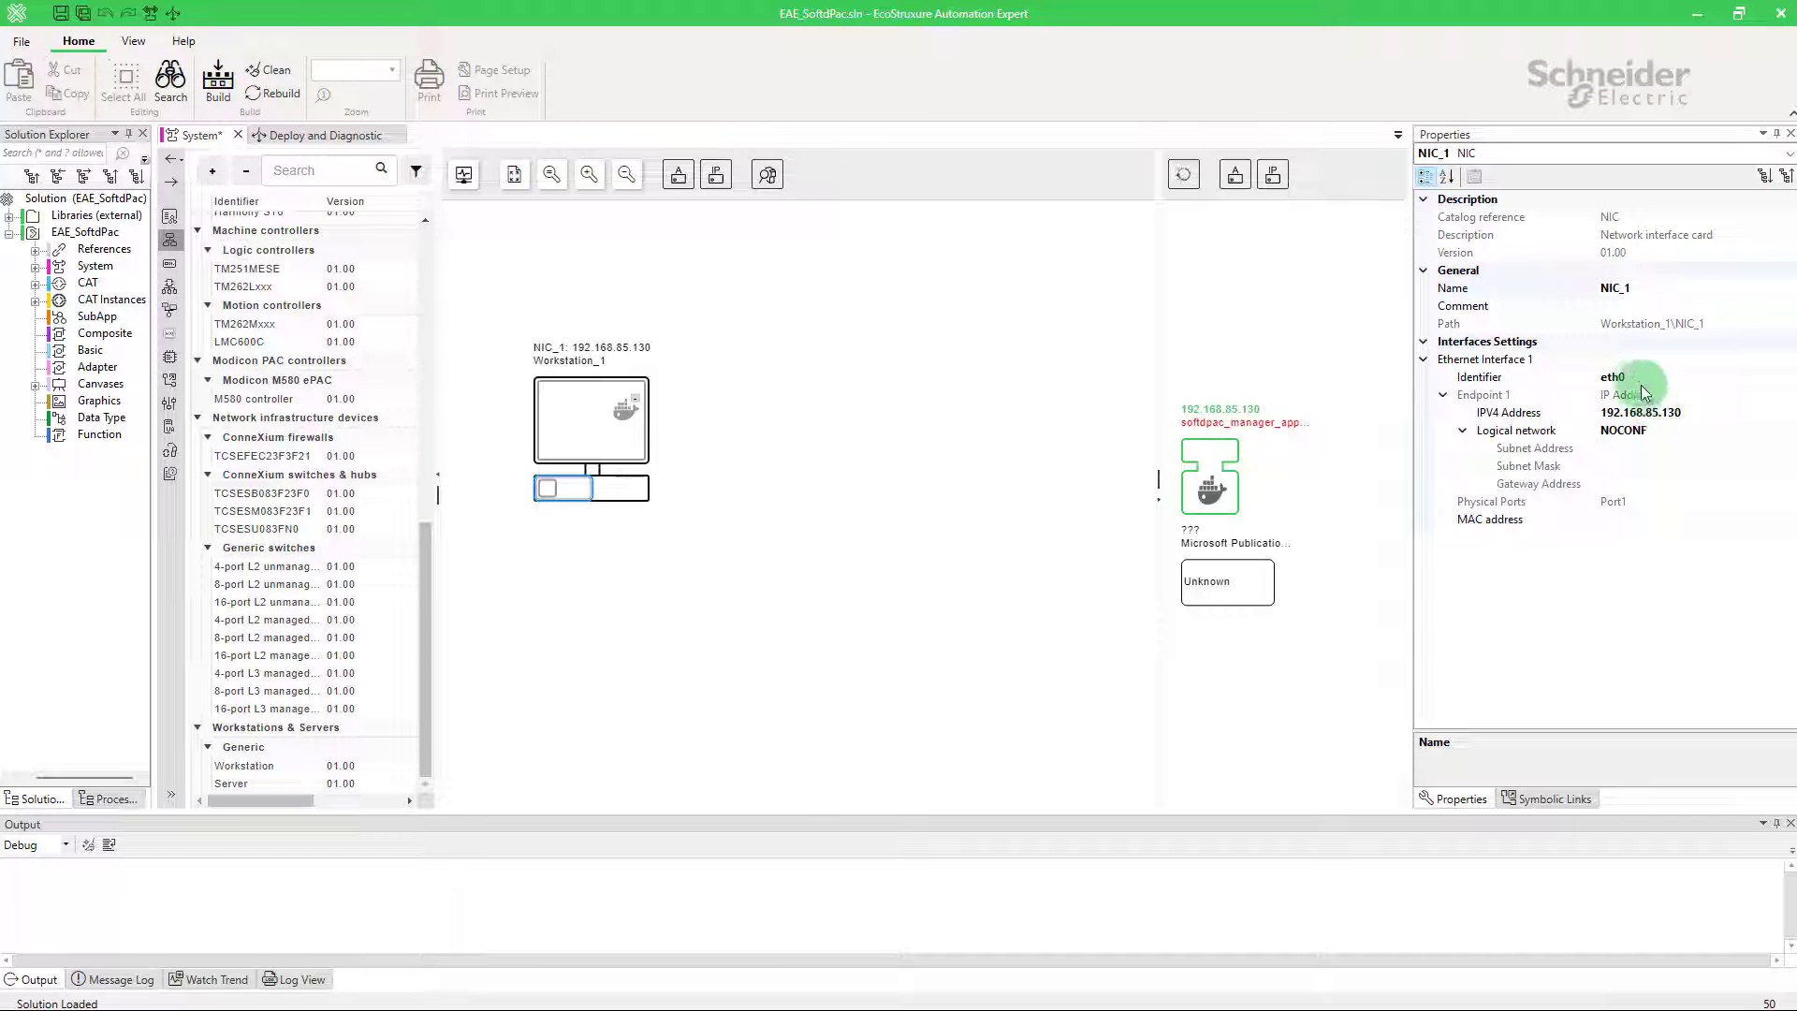
click(1640, 379)
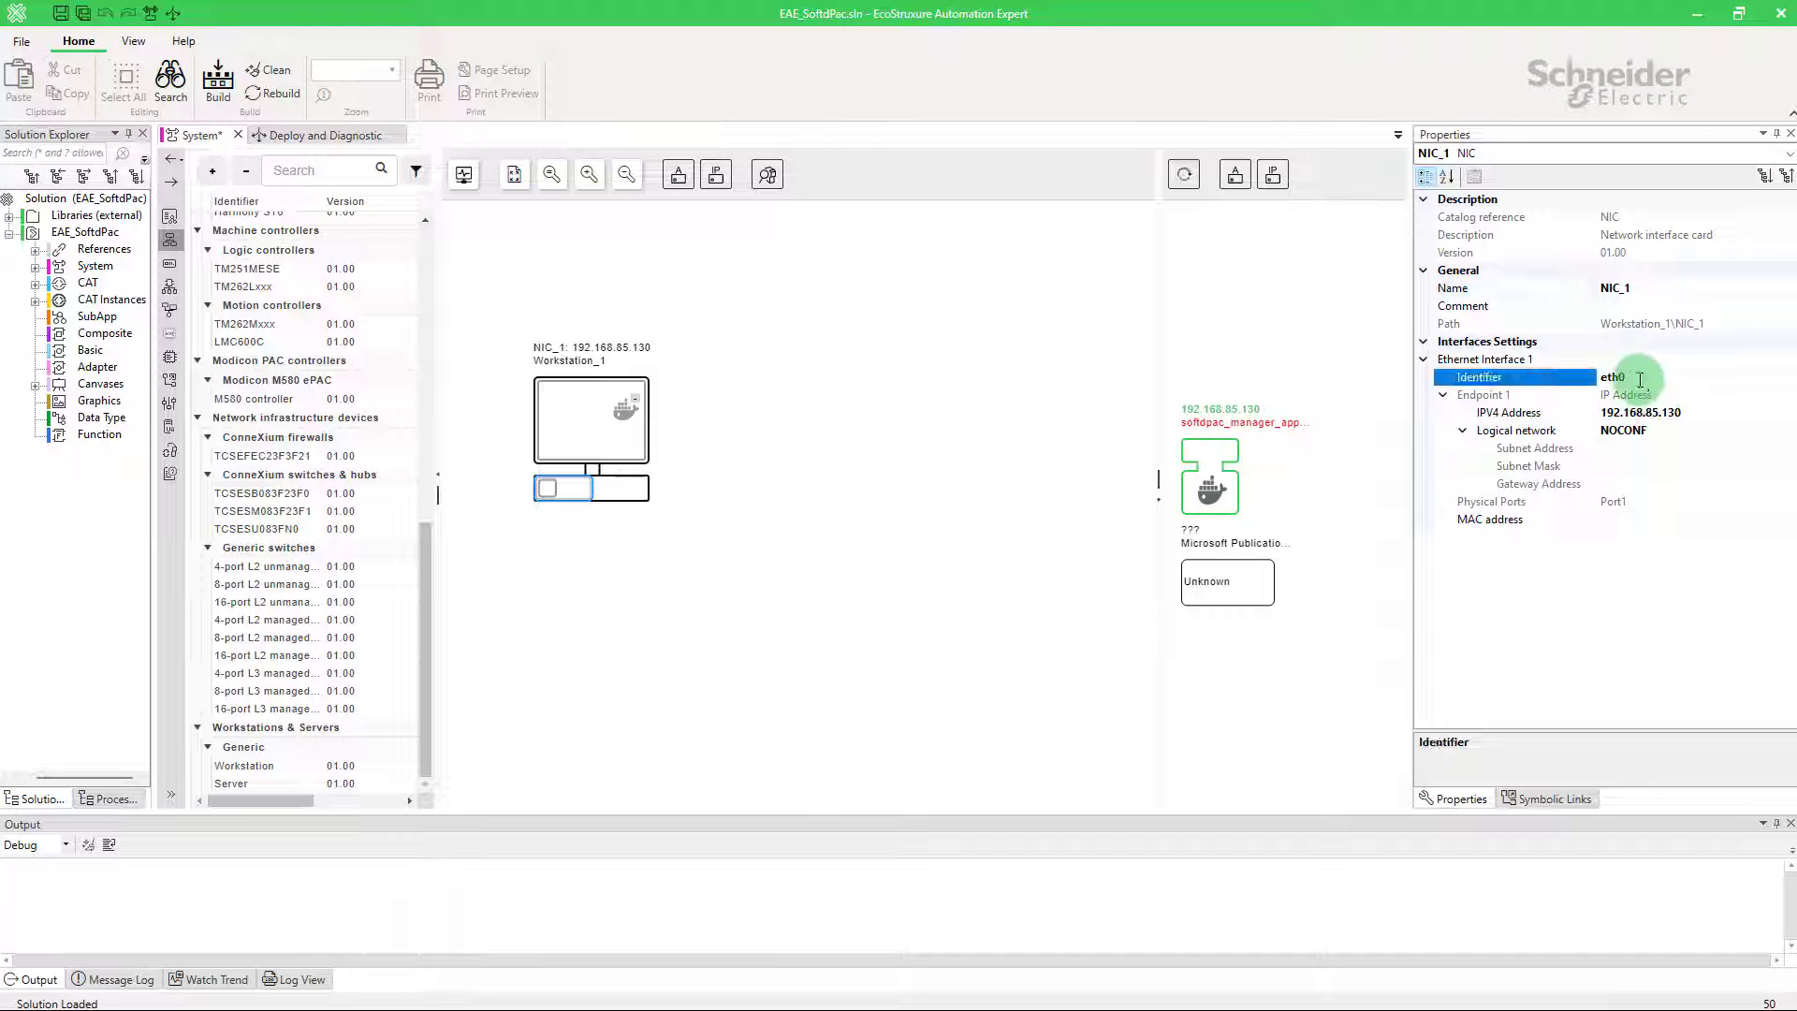
double_click(1639, 379)
text(ens33)
click(1624, 451)
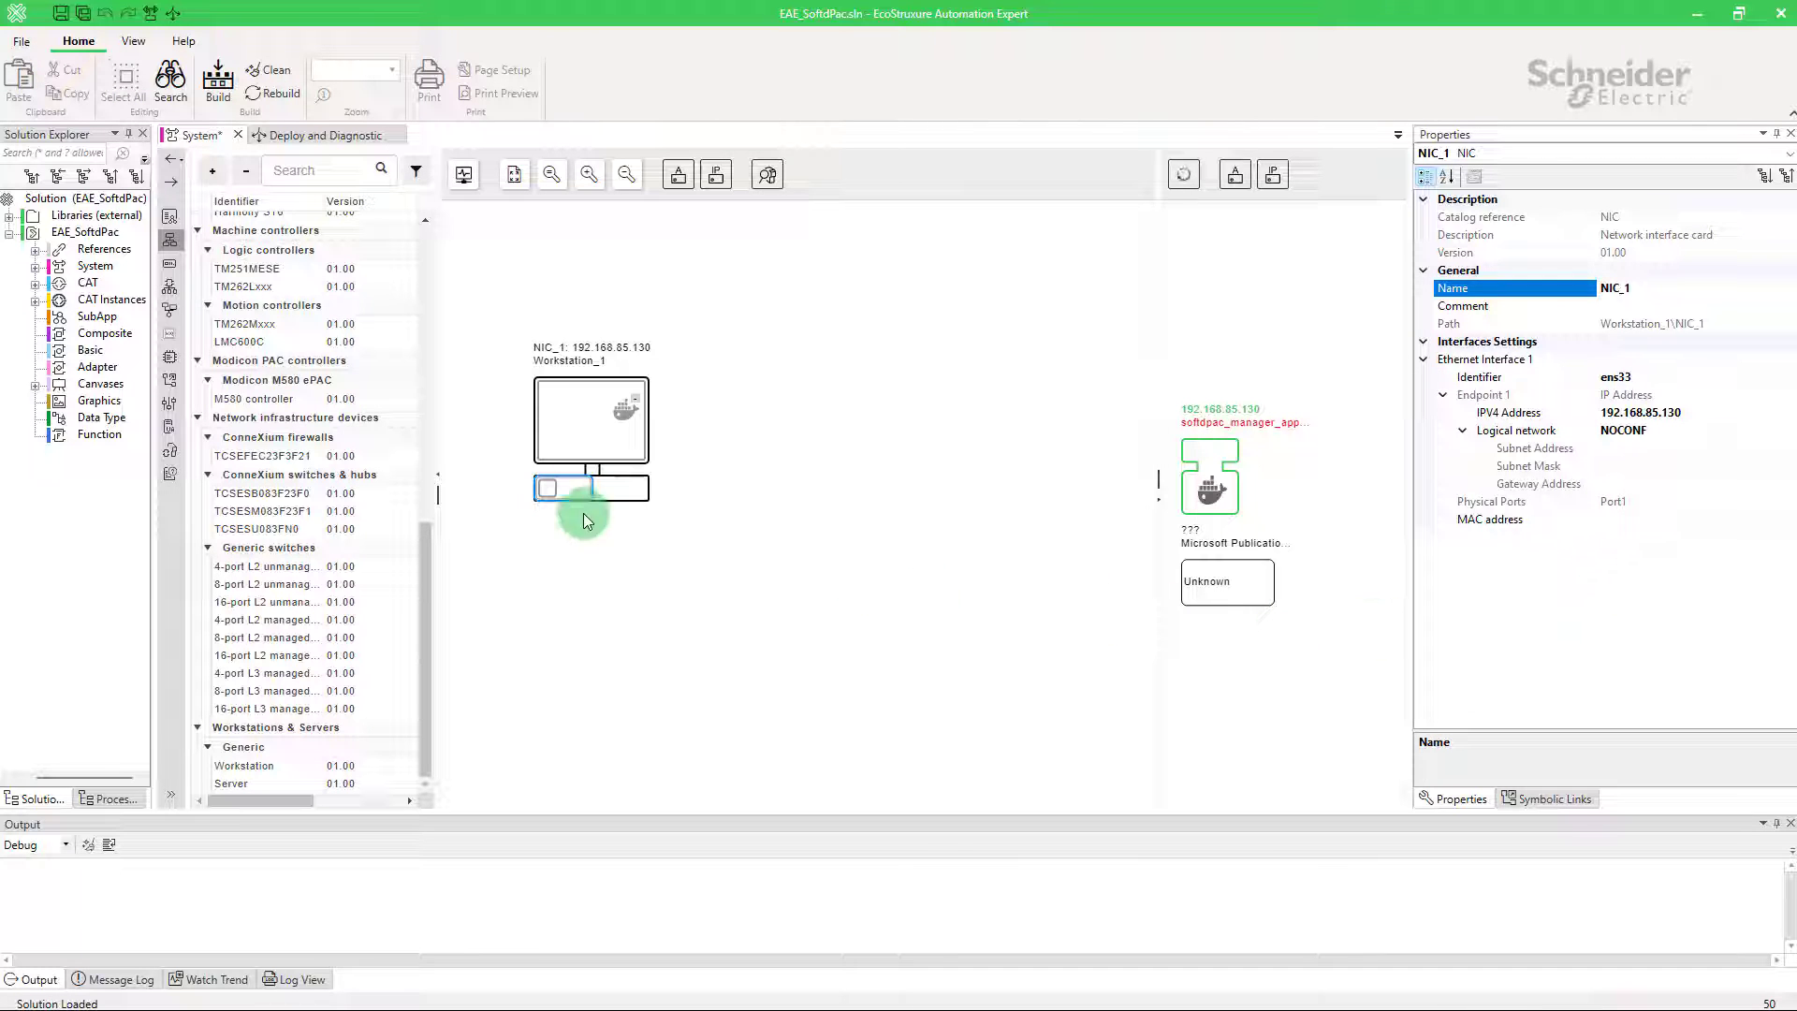
Step: Add a Soft dPAC to Workstation_1 and select the new Softdpac_1
right_click(556, 425)
mouse_move(655, 489)
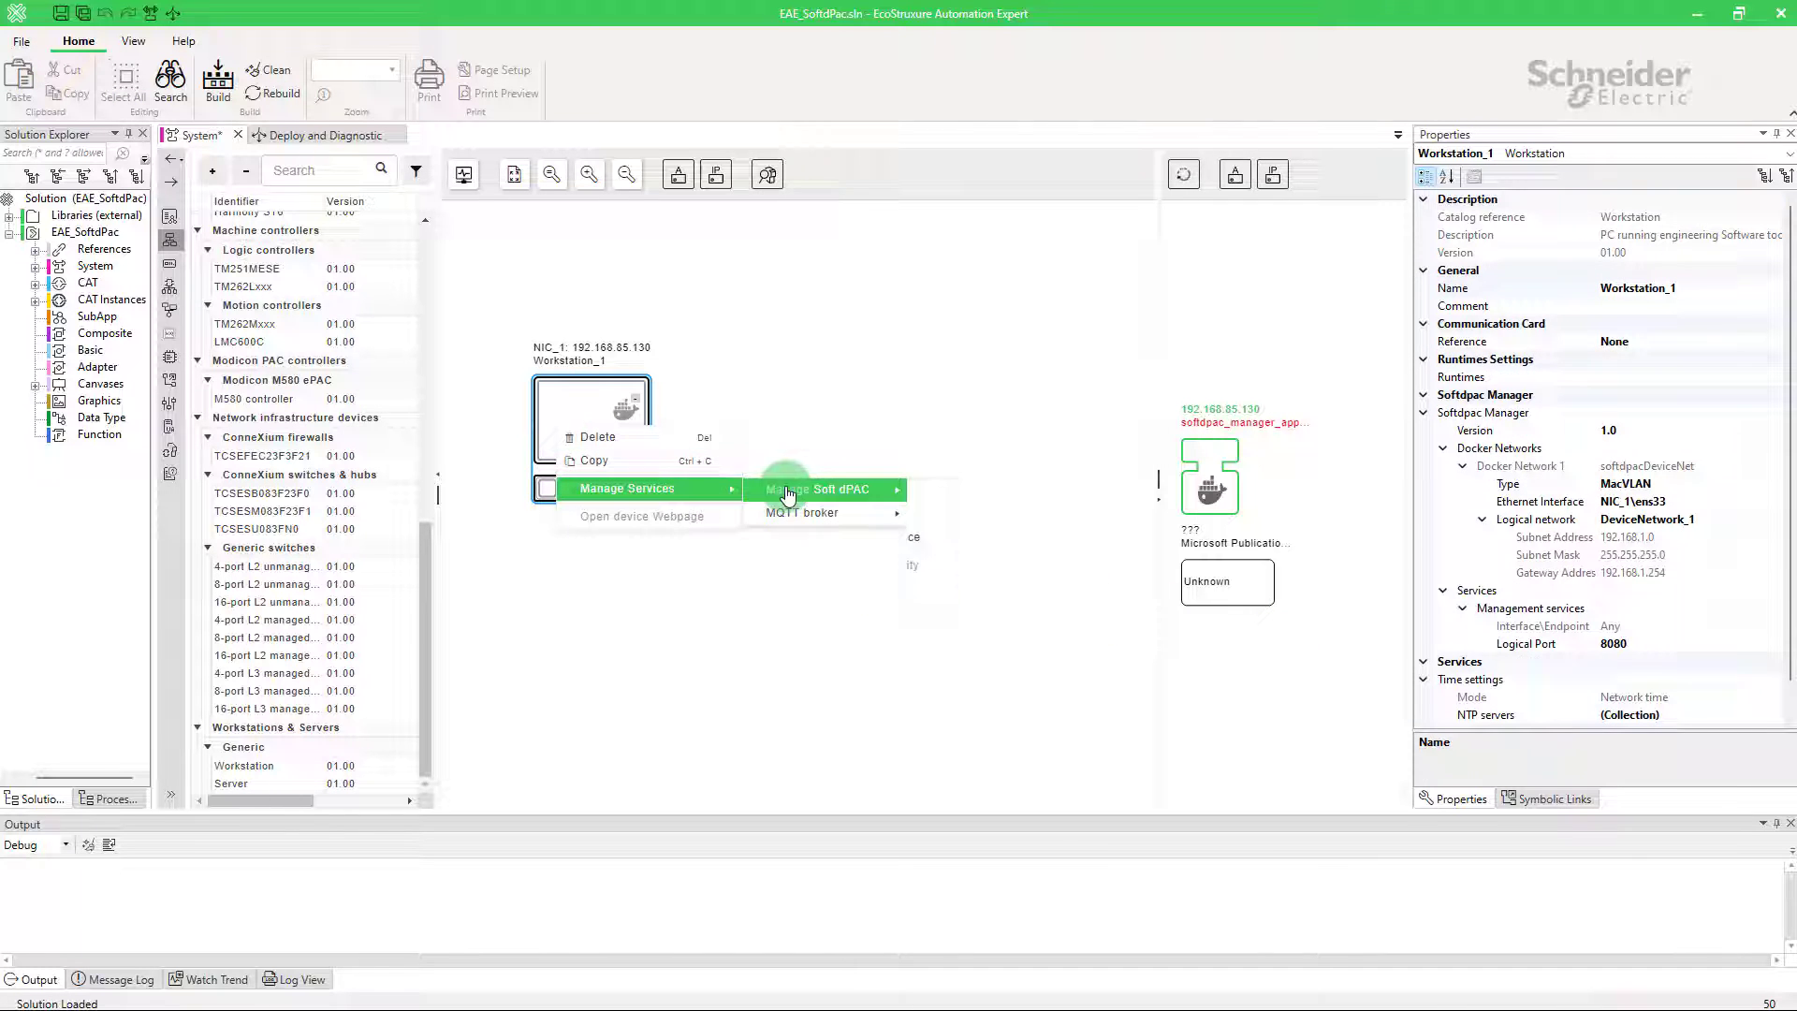
mouse_move(817, 490)
click(932, 490)
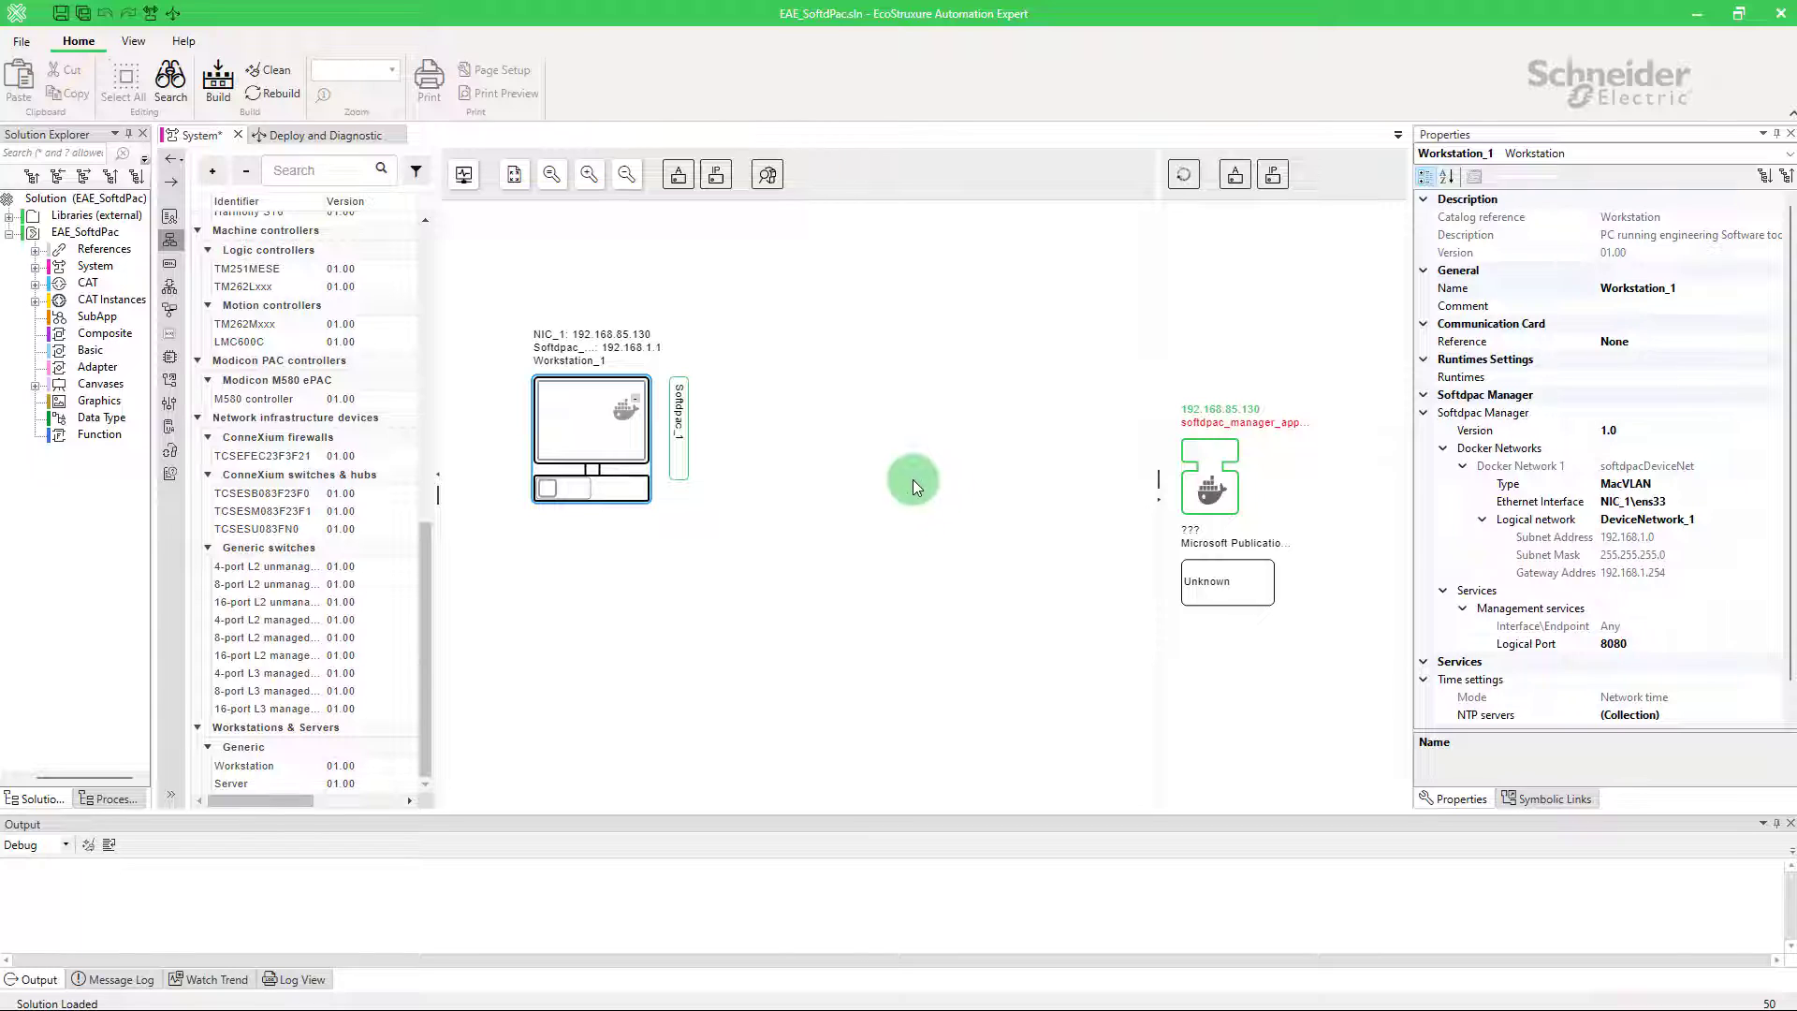
click(683, 459)
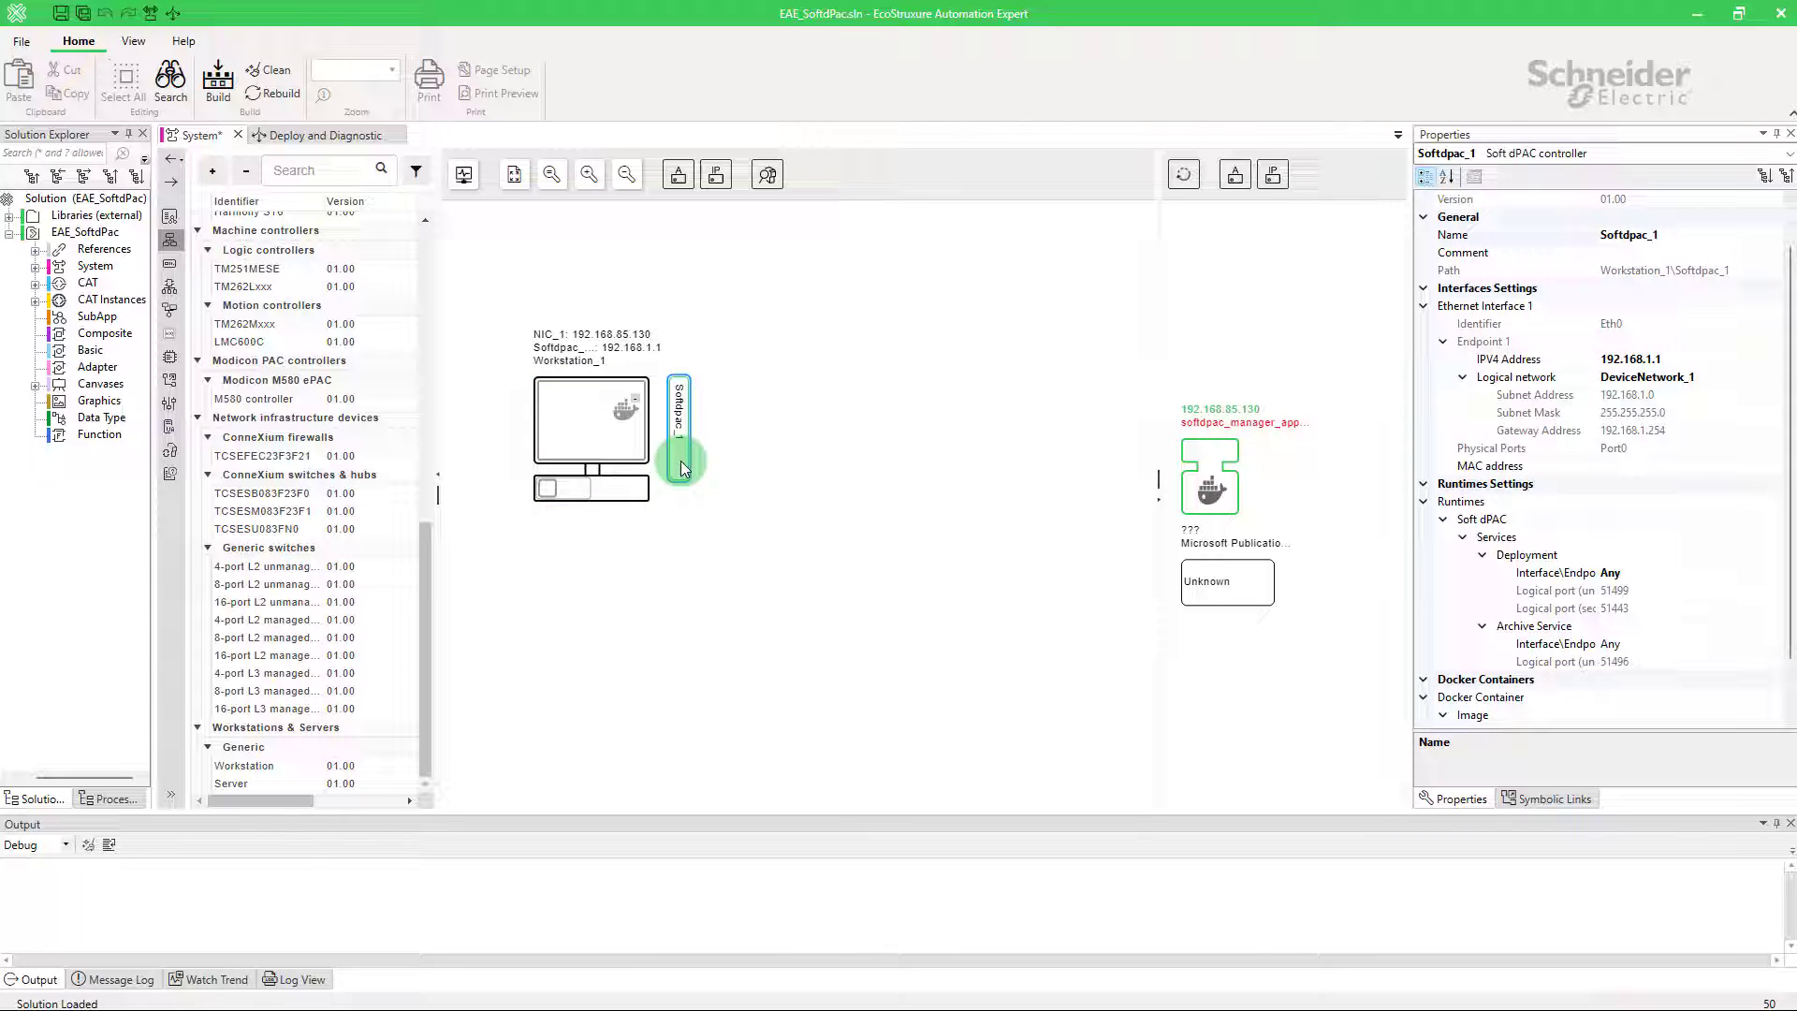
Step: Uncheck CPU cores 2 and 3 so Softdpac_1 uses cores 0,1 only
scroll(1557, 681, down, 2)
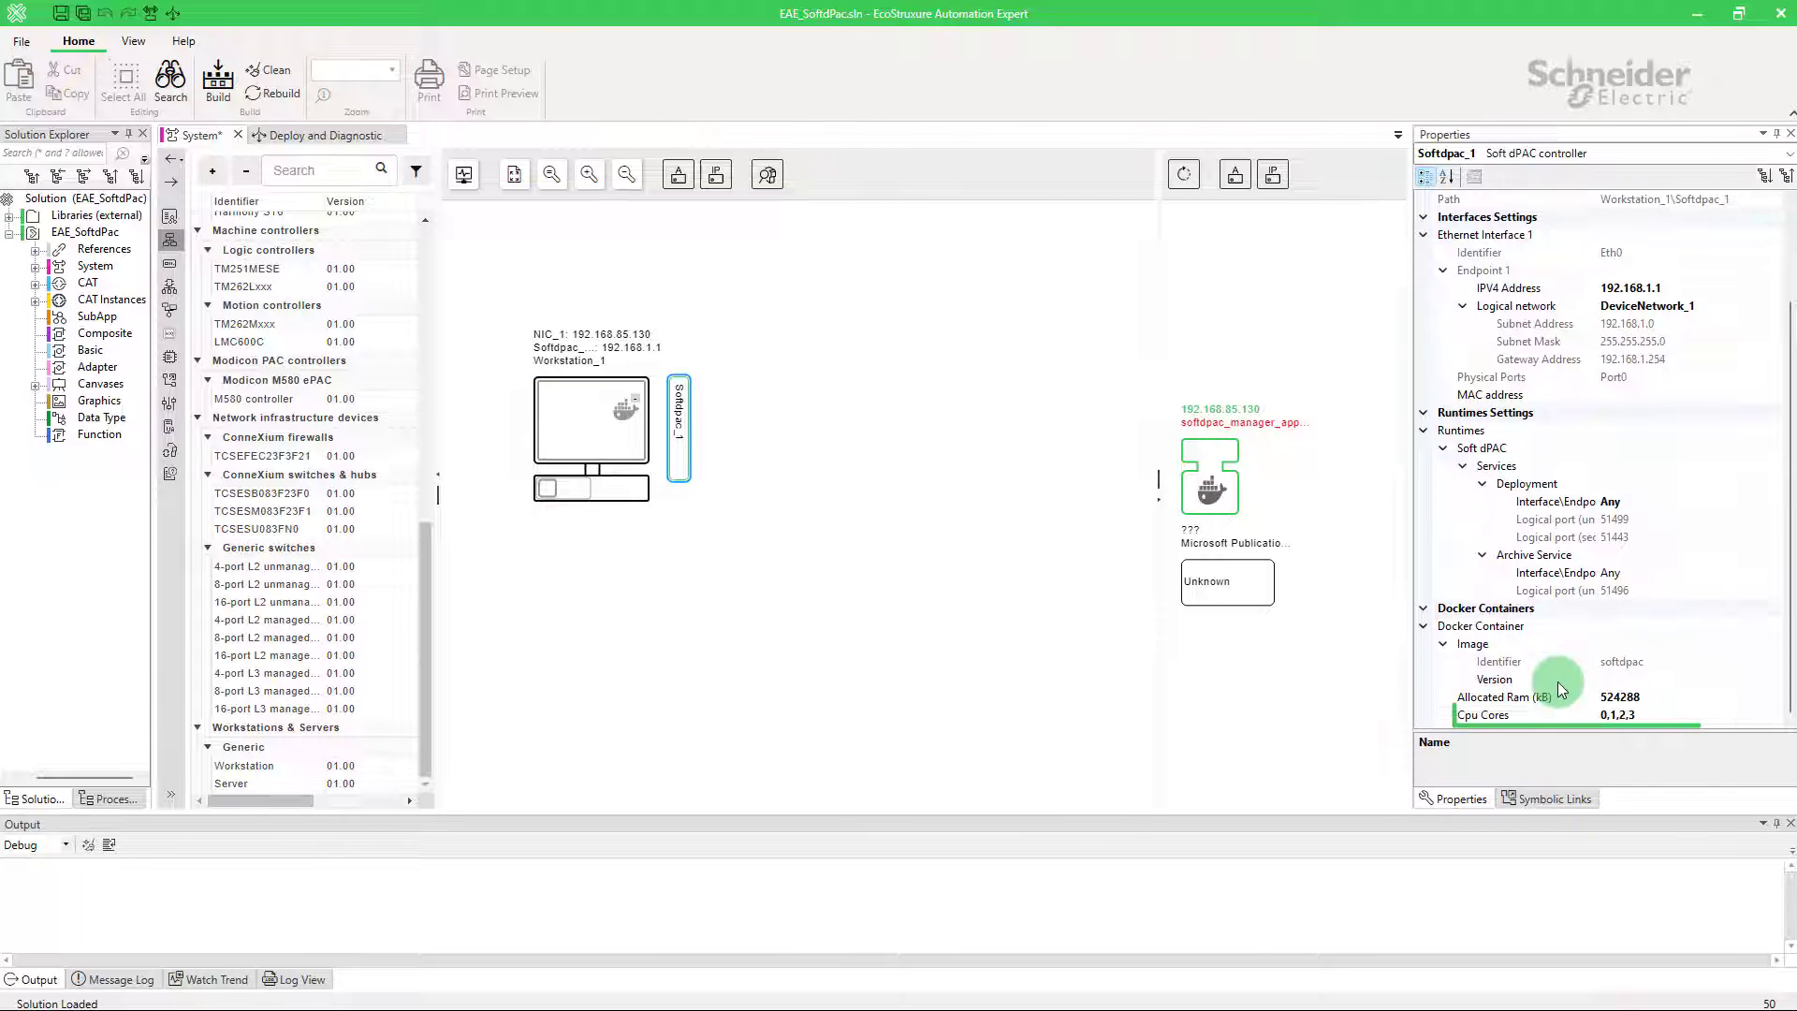
click(1671, 716)
click(1772, 715)
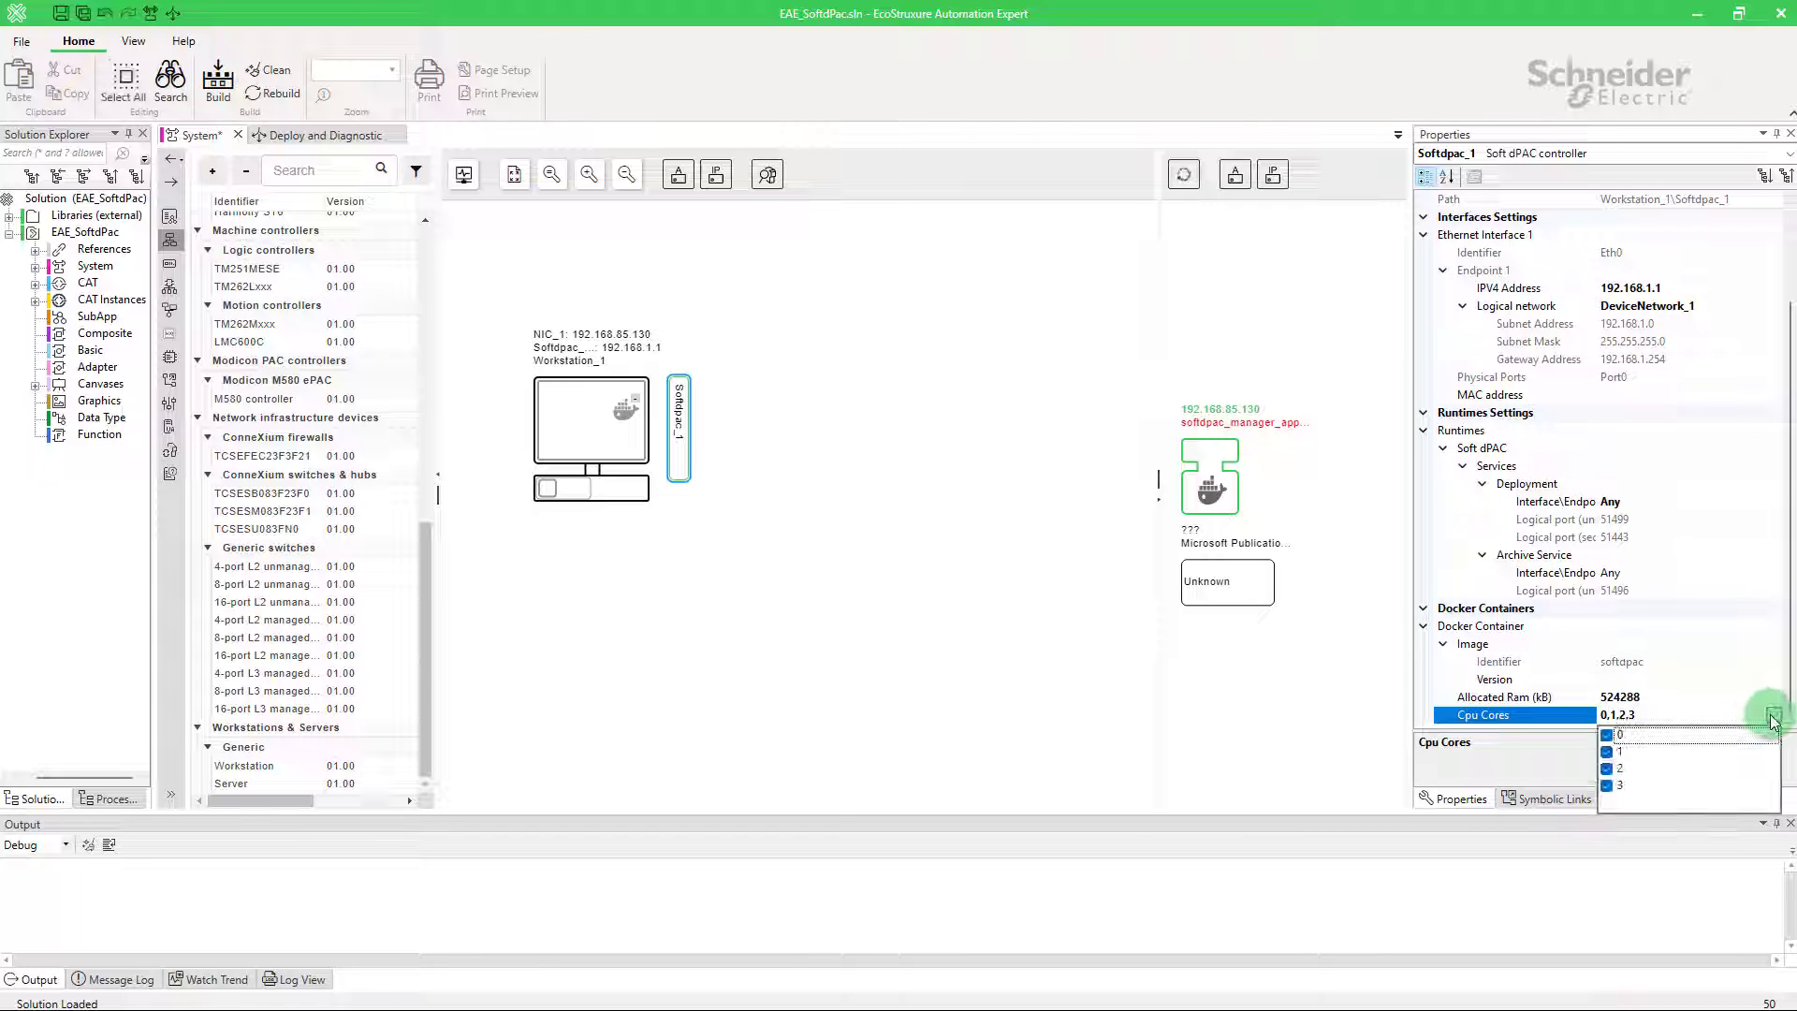
click(1606, 769)
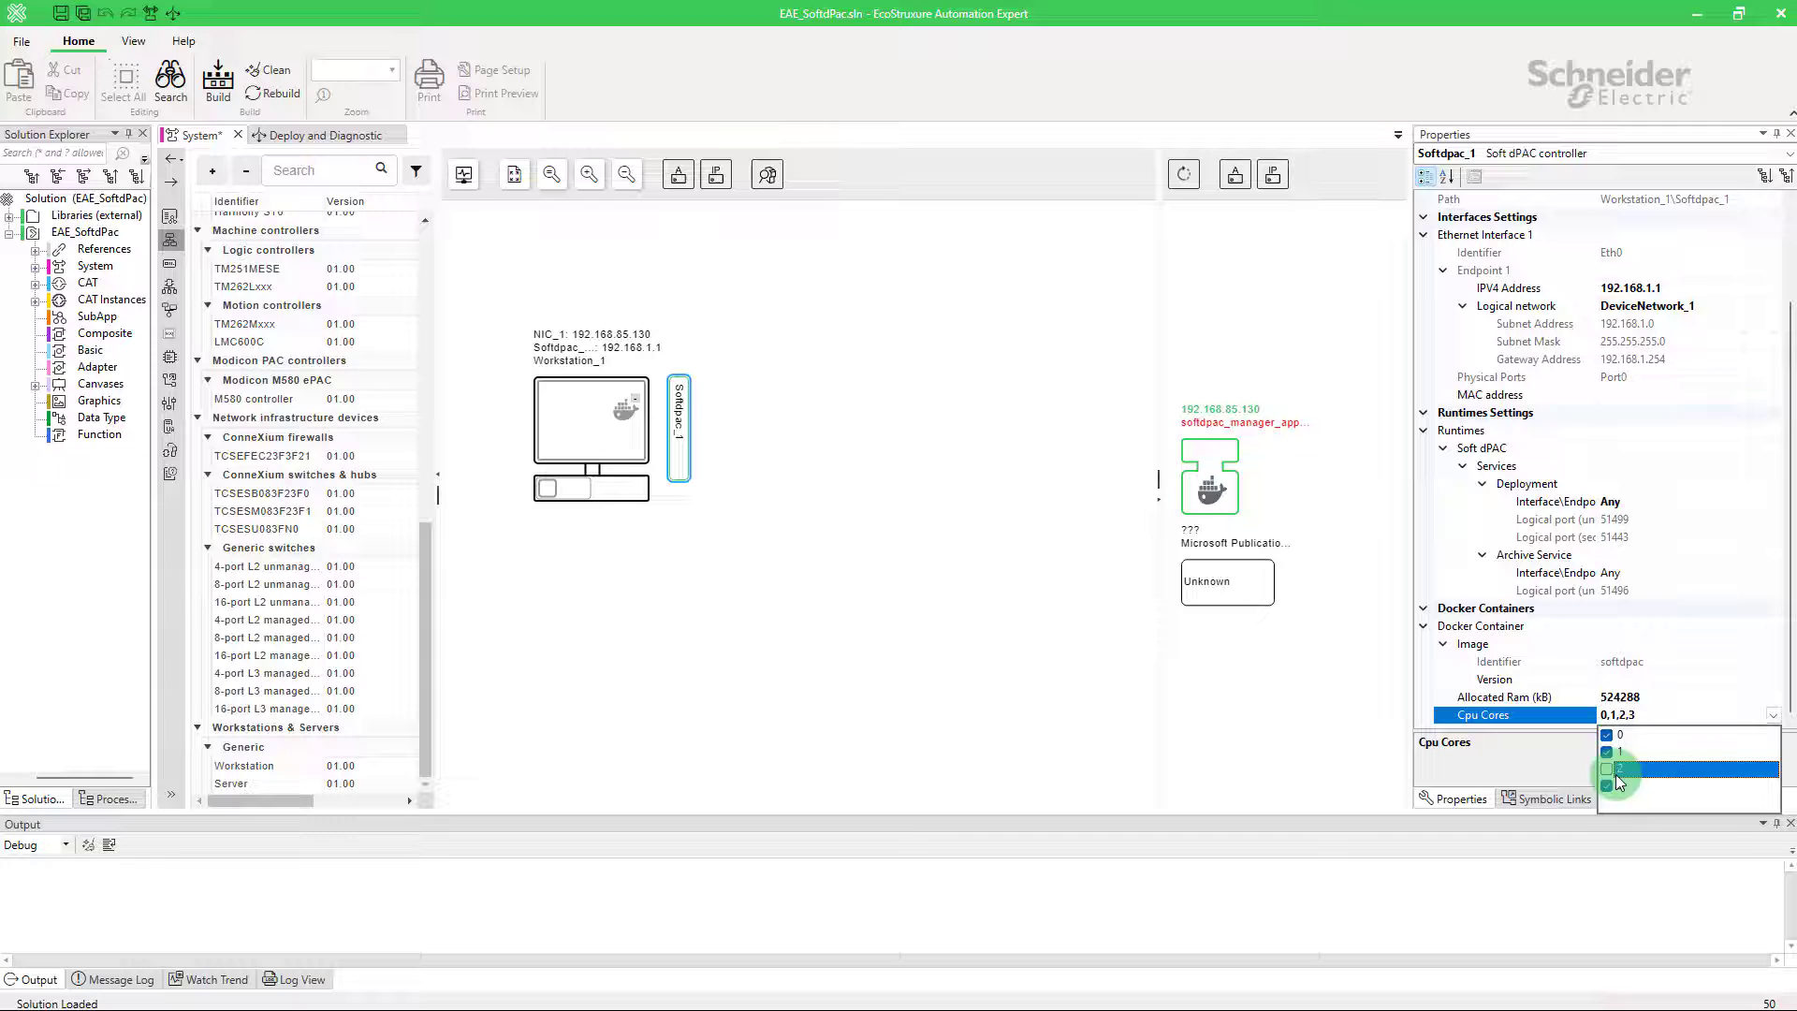
click(1612, 785)
click(1517, 753)
click(1370, 738)
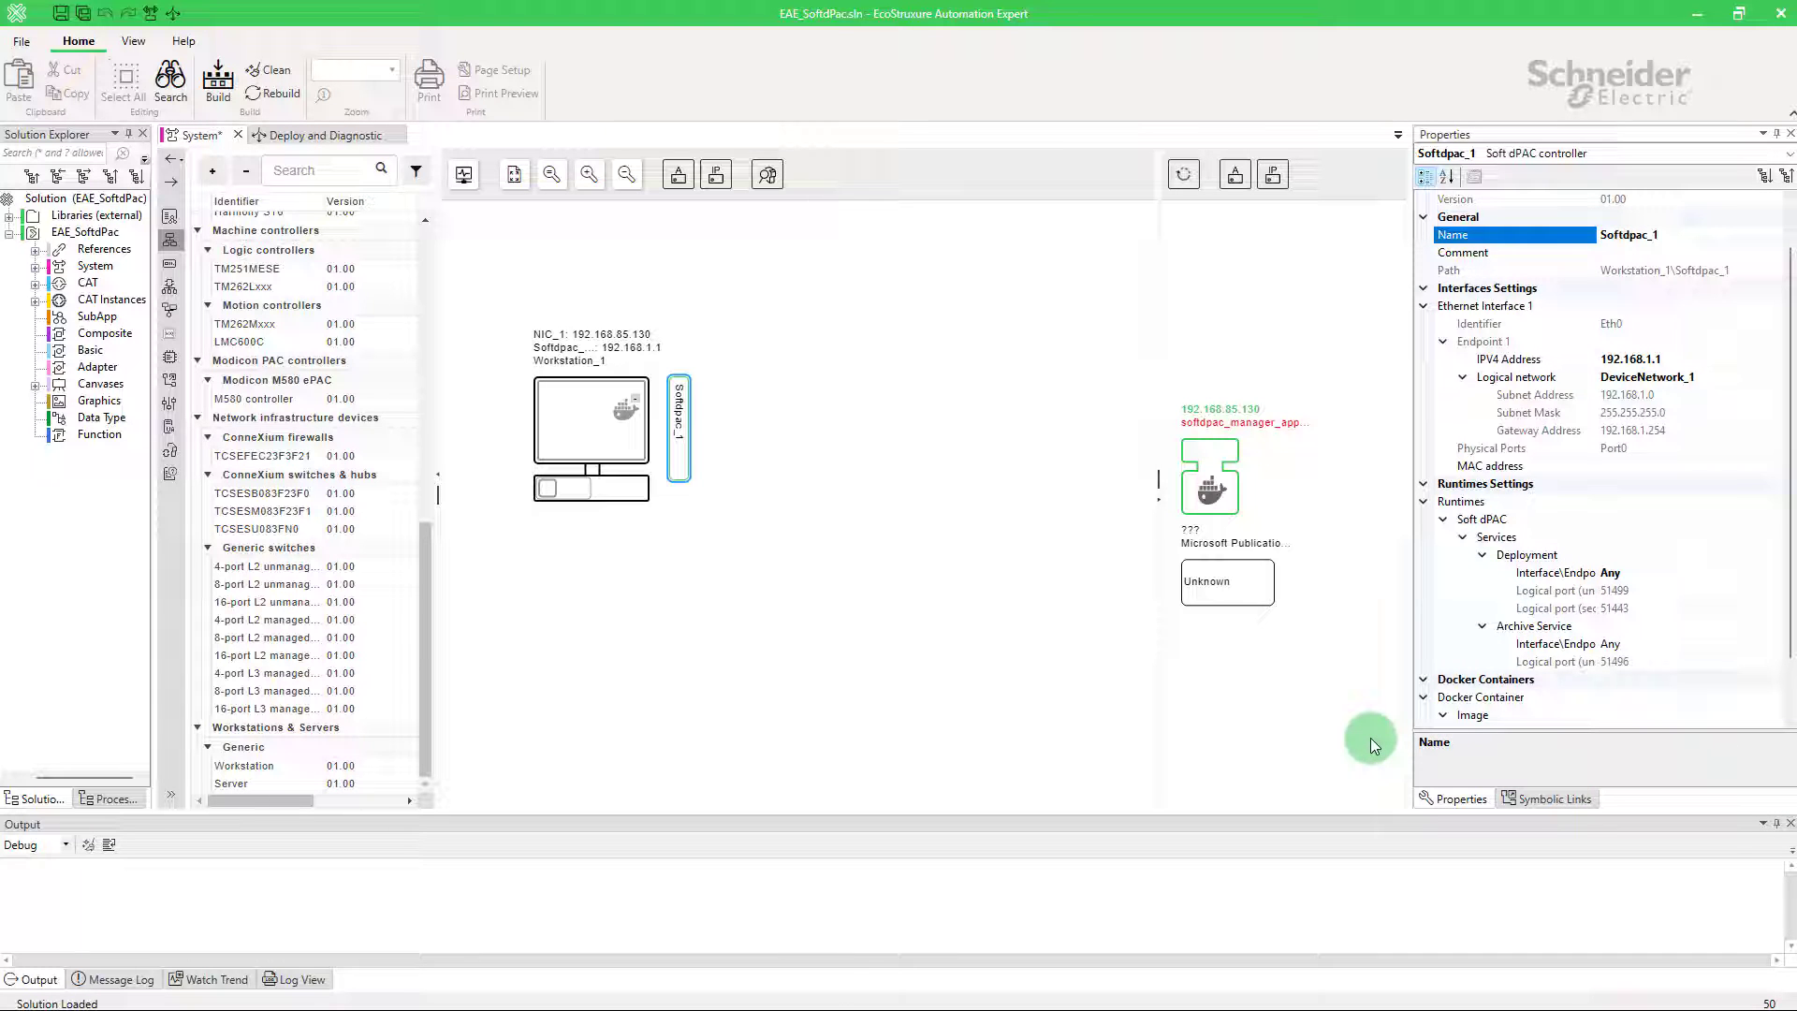
Step: Read the device's firmware via Get Identity and paste v23.0.23212.01 into Image Version
click(1228, 503)
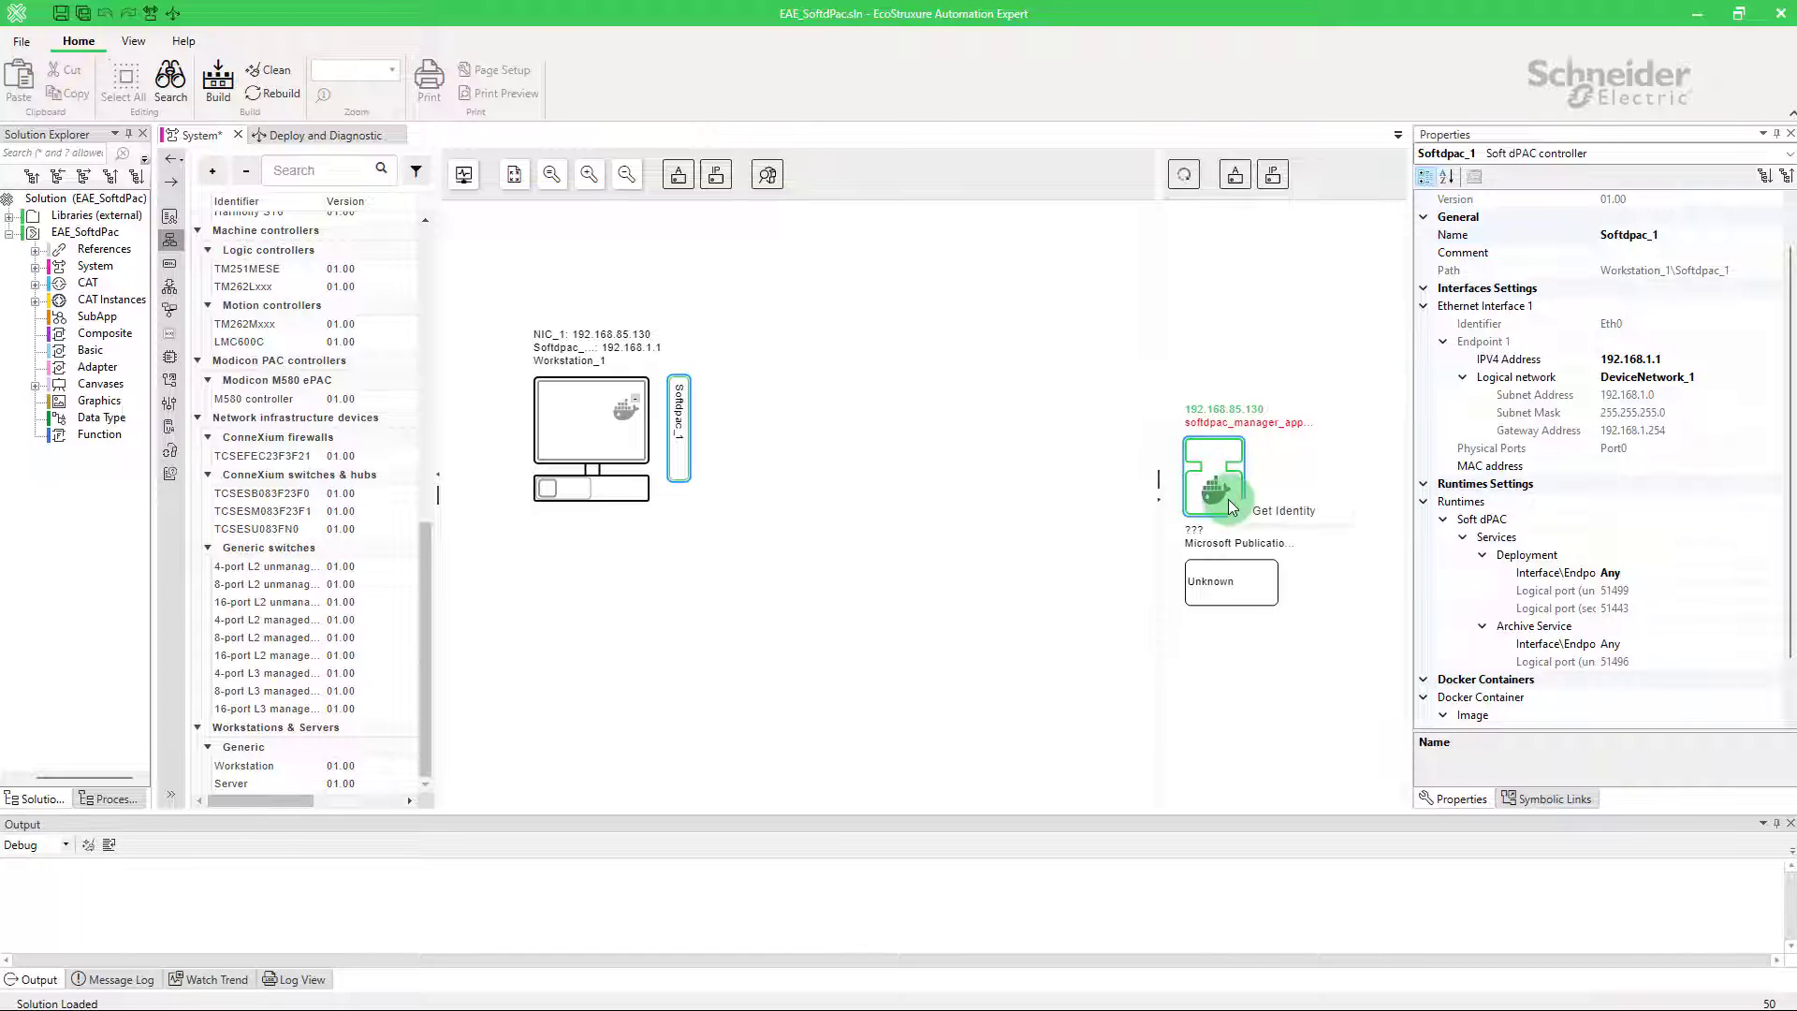
click(1229, 506)
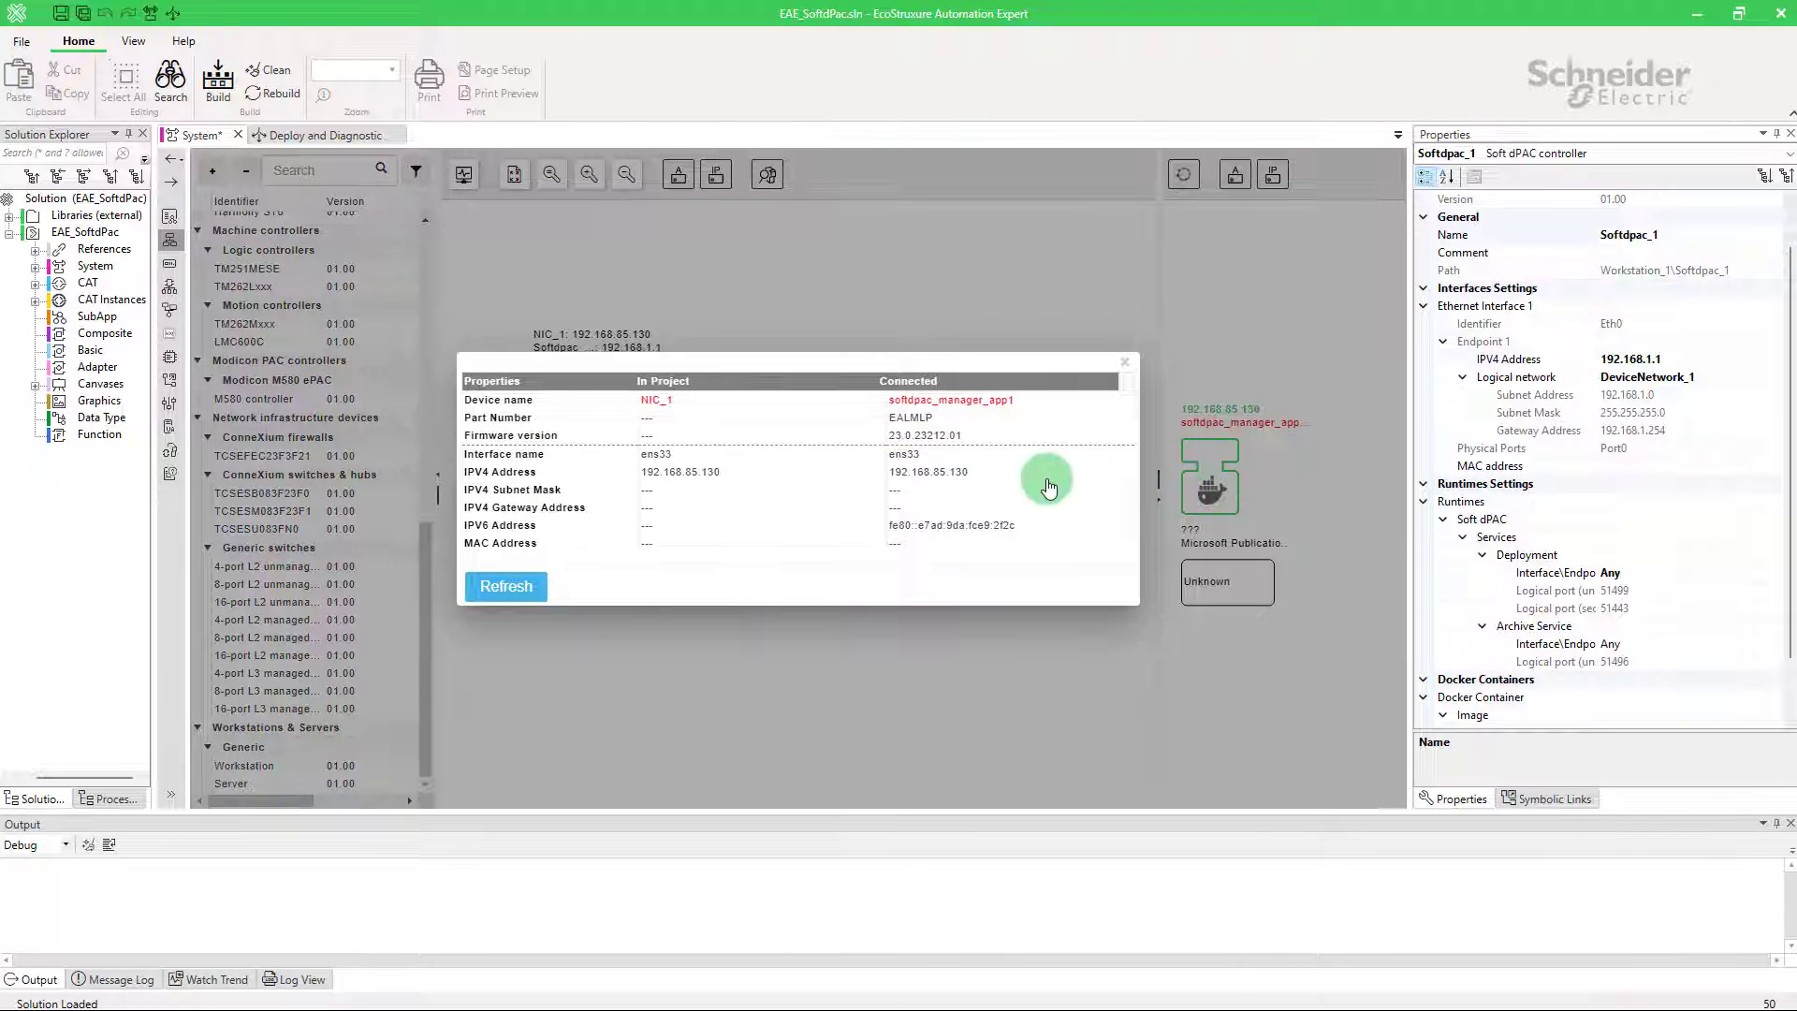
click(1125, 362)
scroll(1516, 562, down, 2)
click(1619, 680)
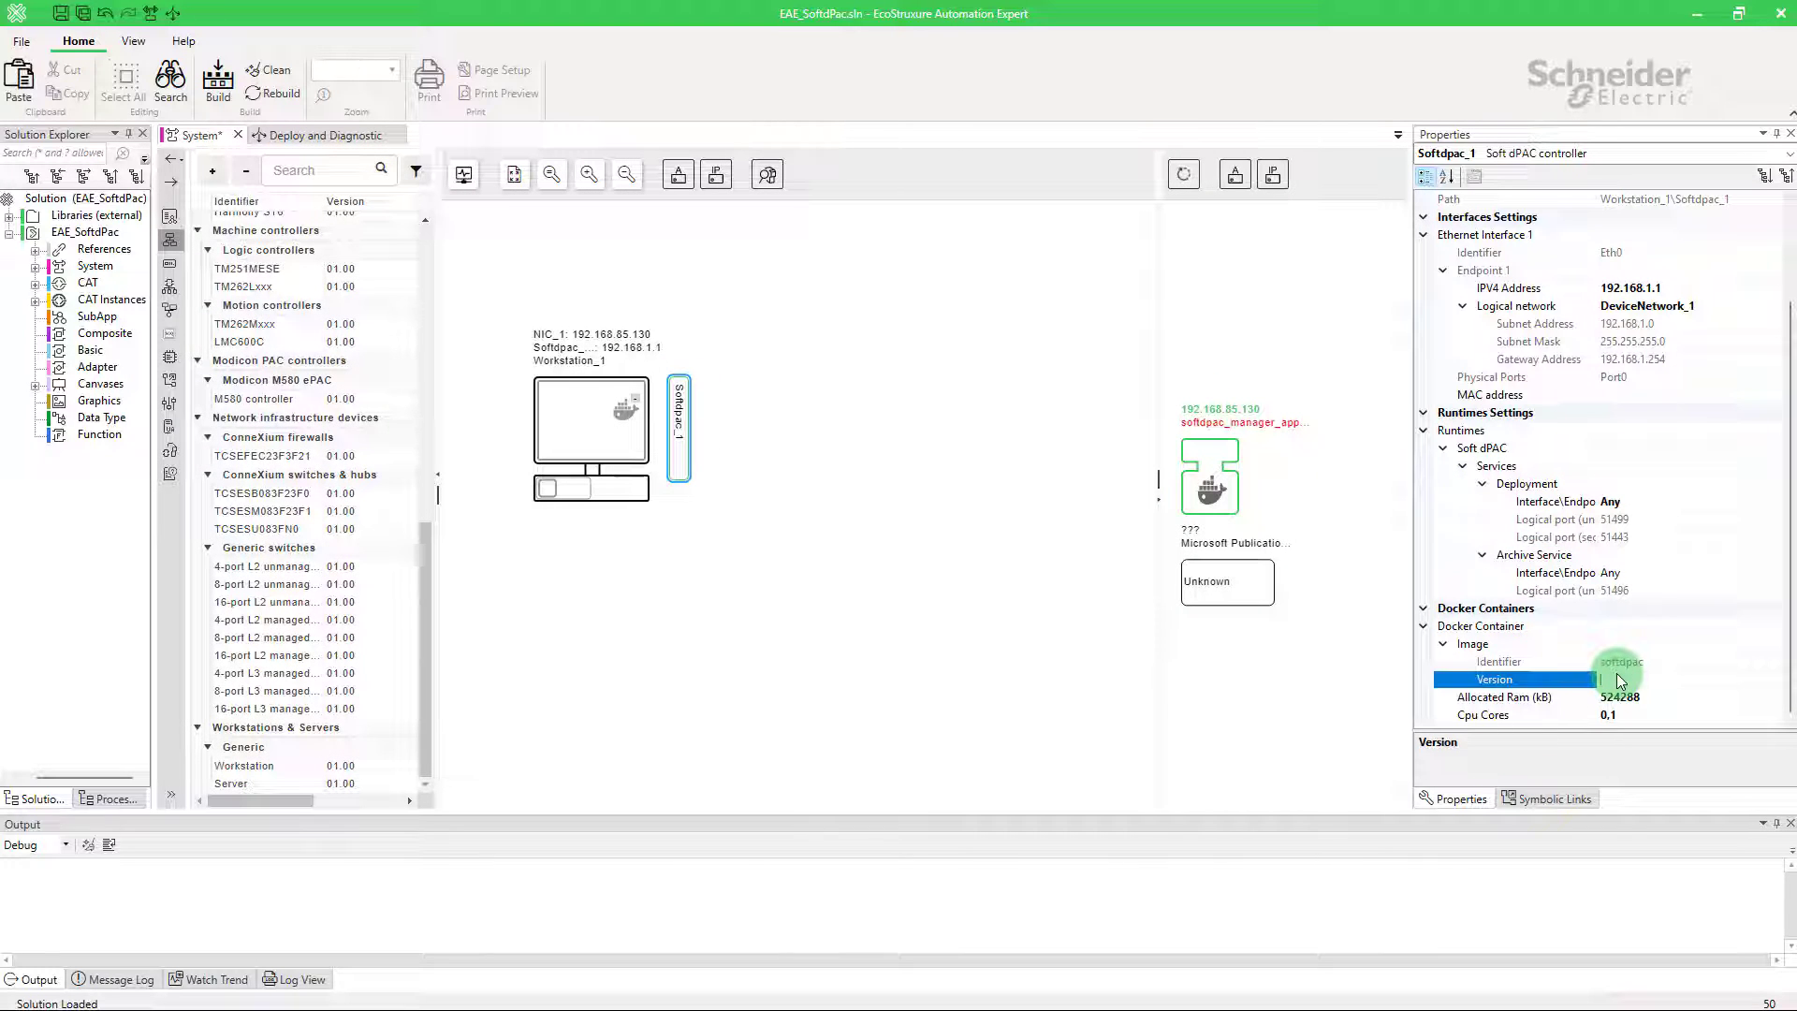
text(v23.0.23212.01)
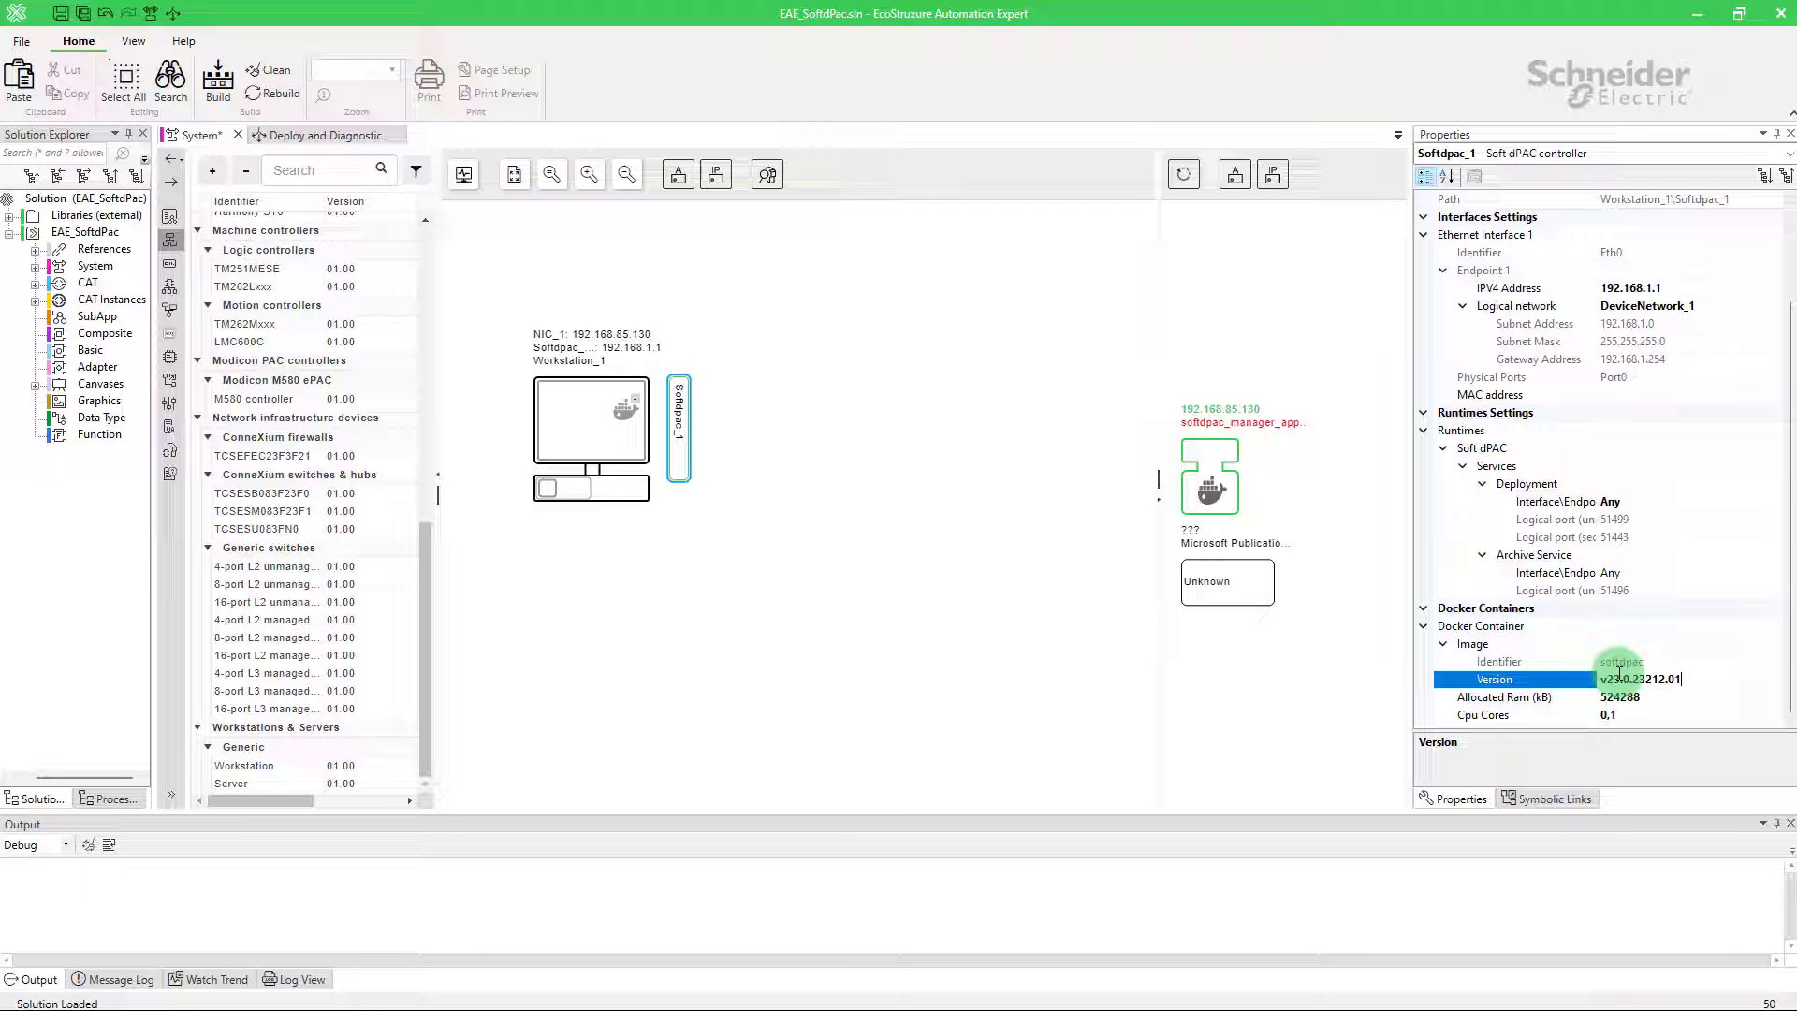
key(Return)
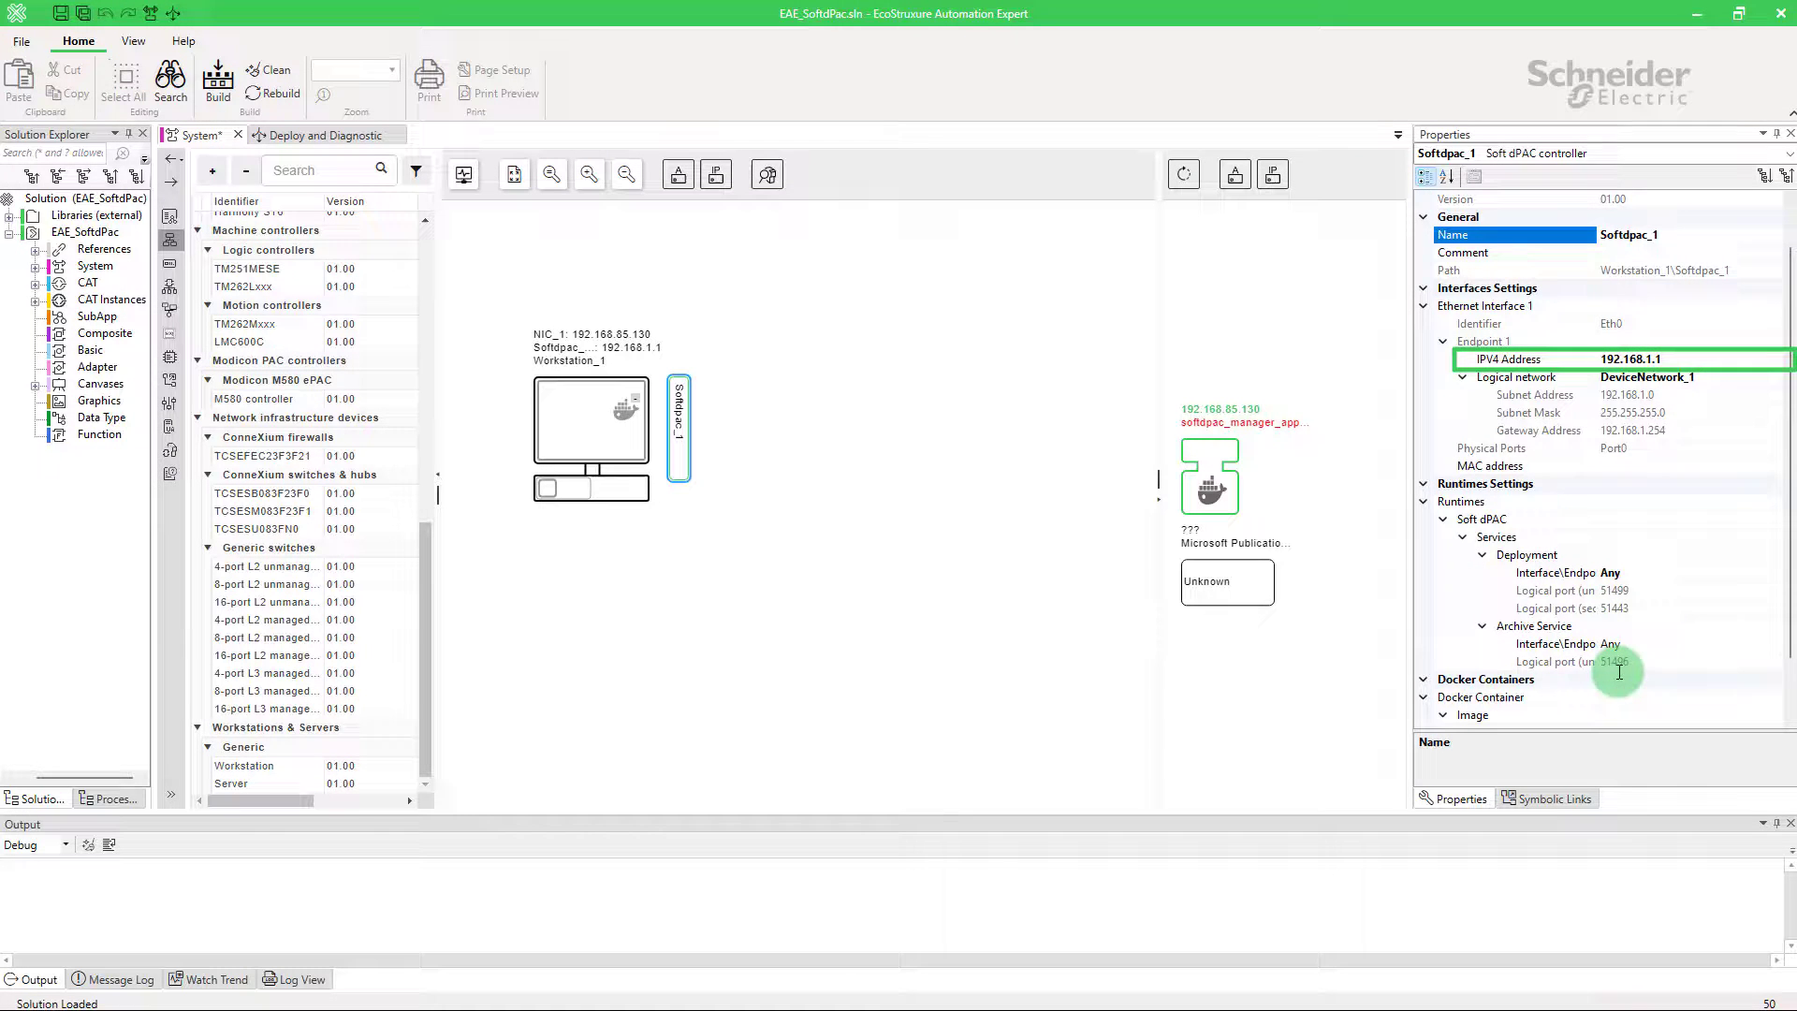
Step: Set Softdpac_1's IPV4 Address to 192.168.85.200
click(1675, 359)
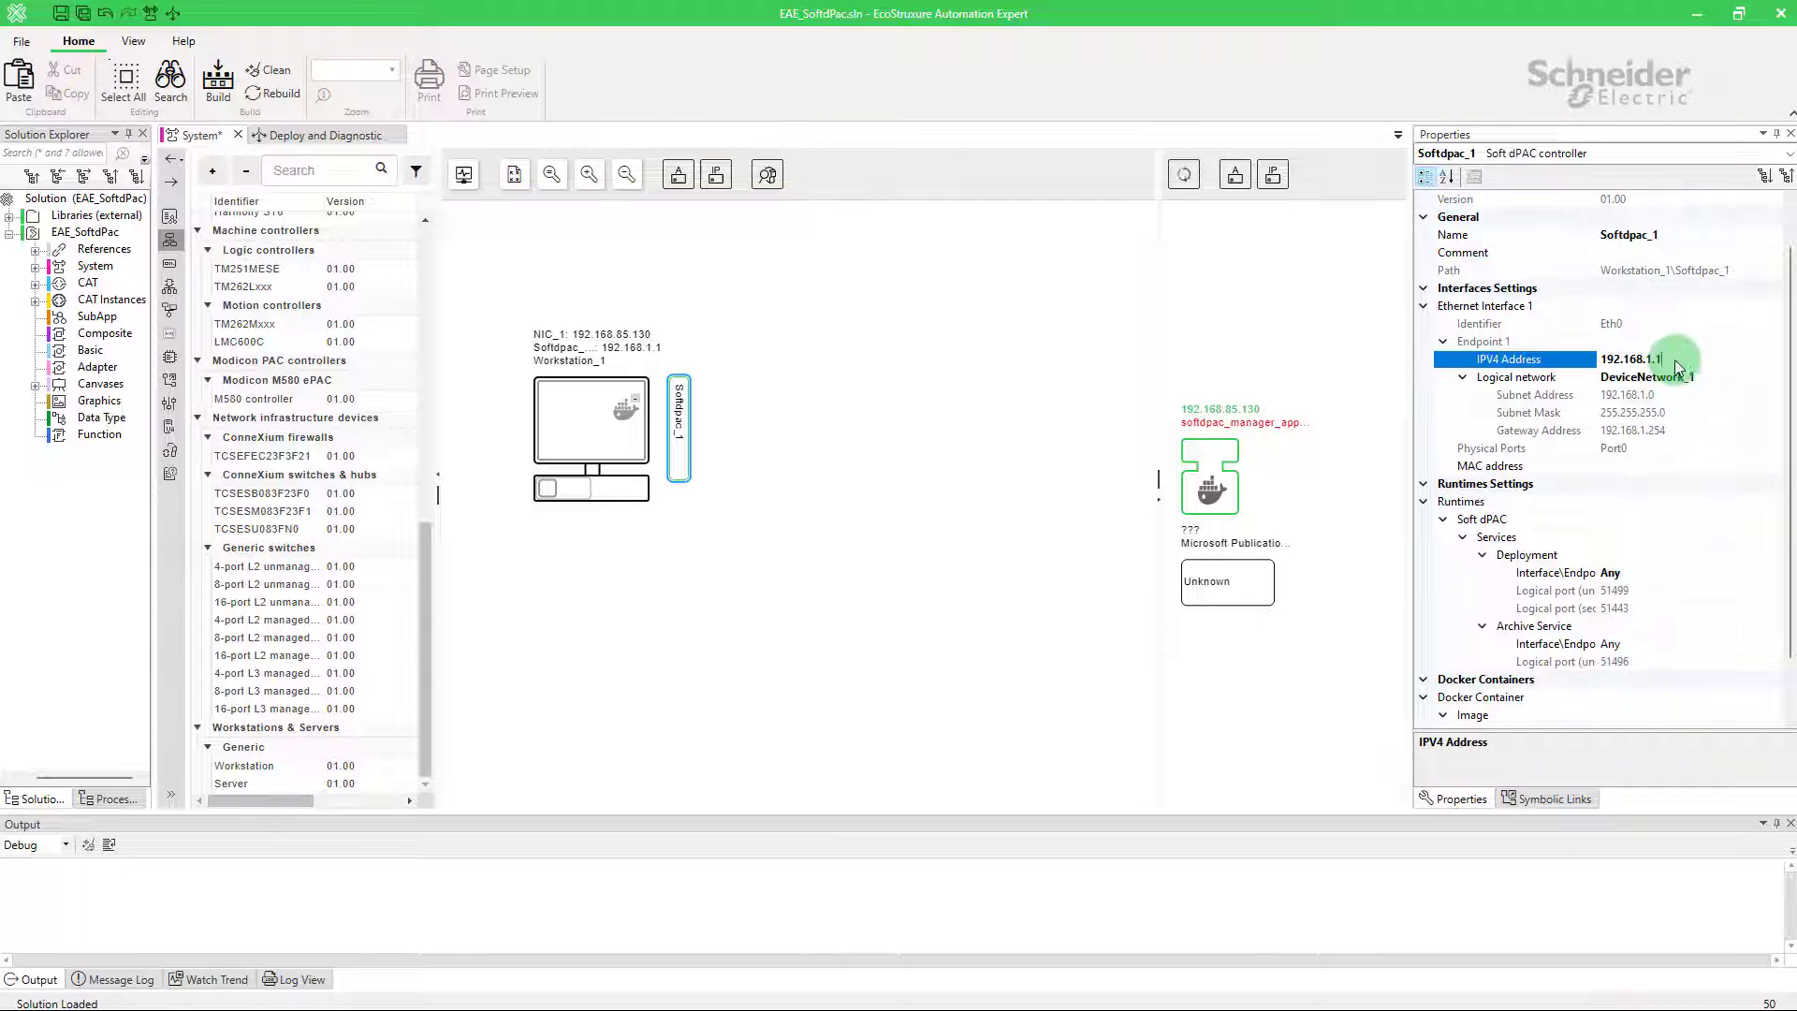
key(BackSpace)
key(BackSpace)
key(BackSpace)
text(85.200)
key(Return)
Step: In Manage logical networks, set subnet 192.168.85.0 and gateway 192.168.85.254
click(1675, 377)
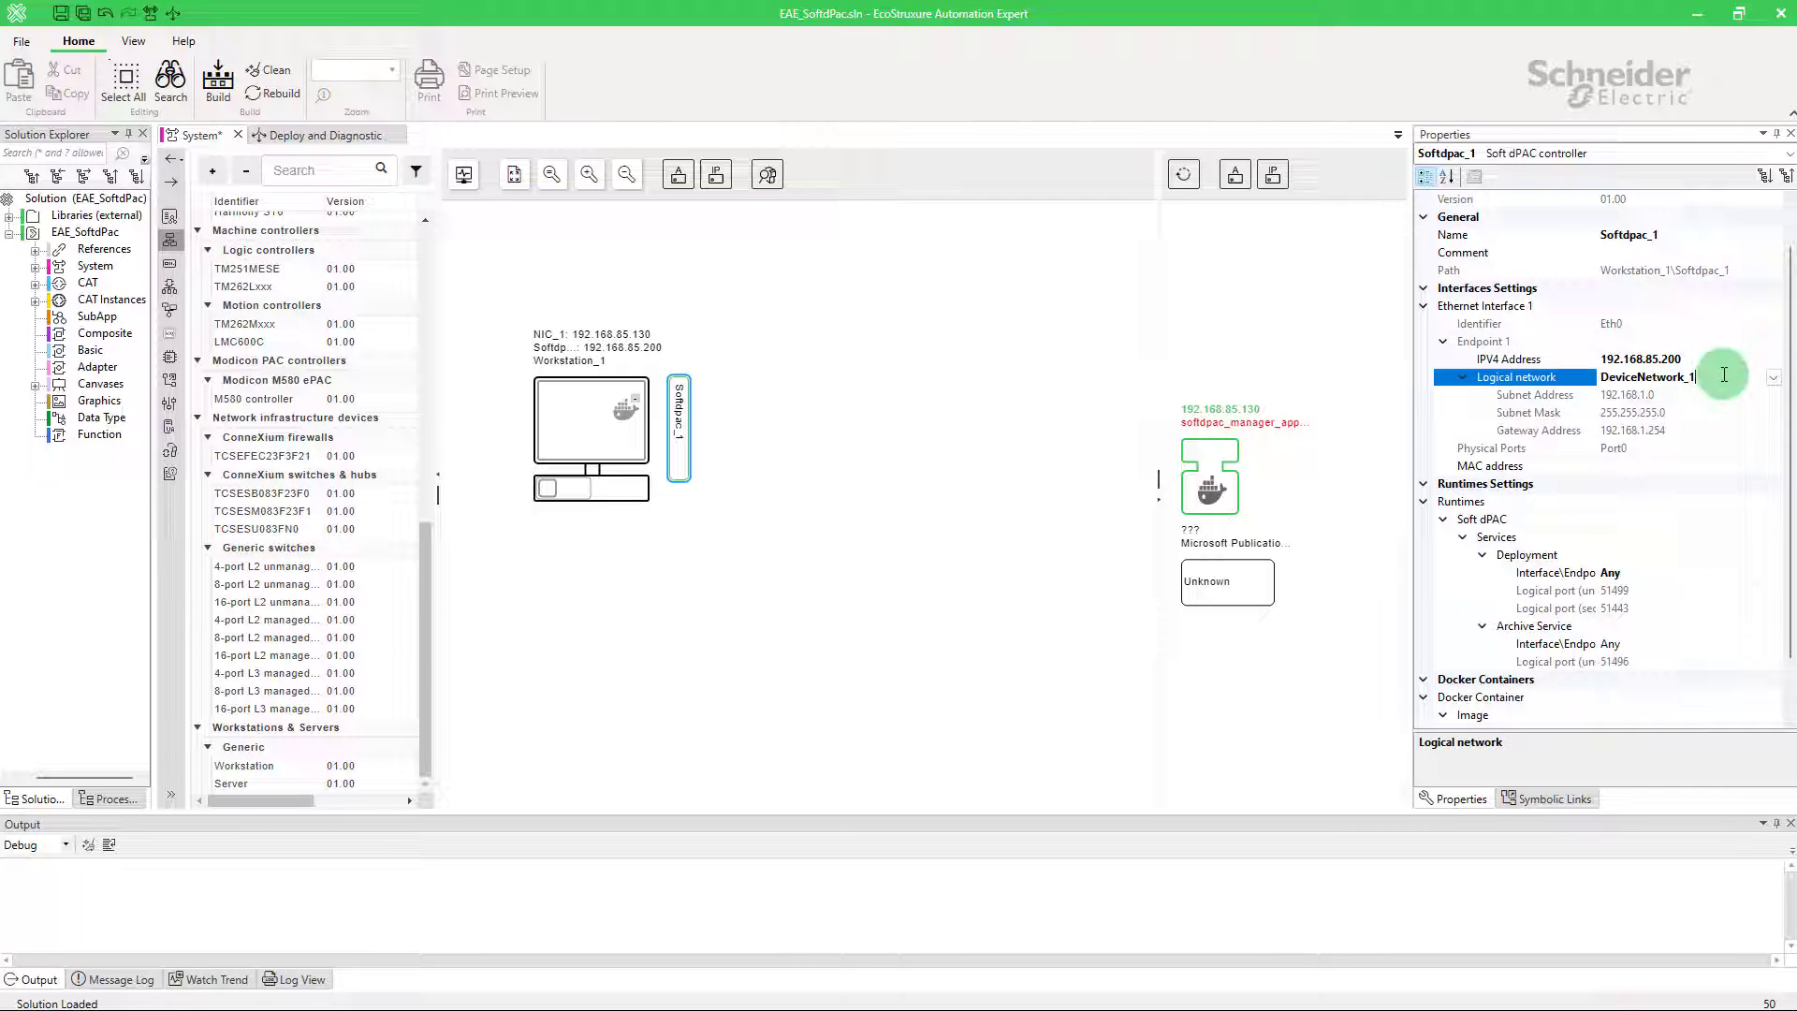
click(1771, 384)
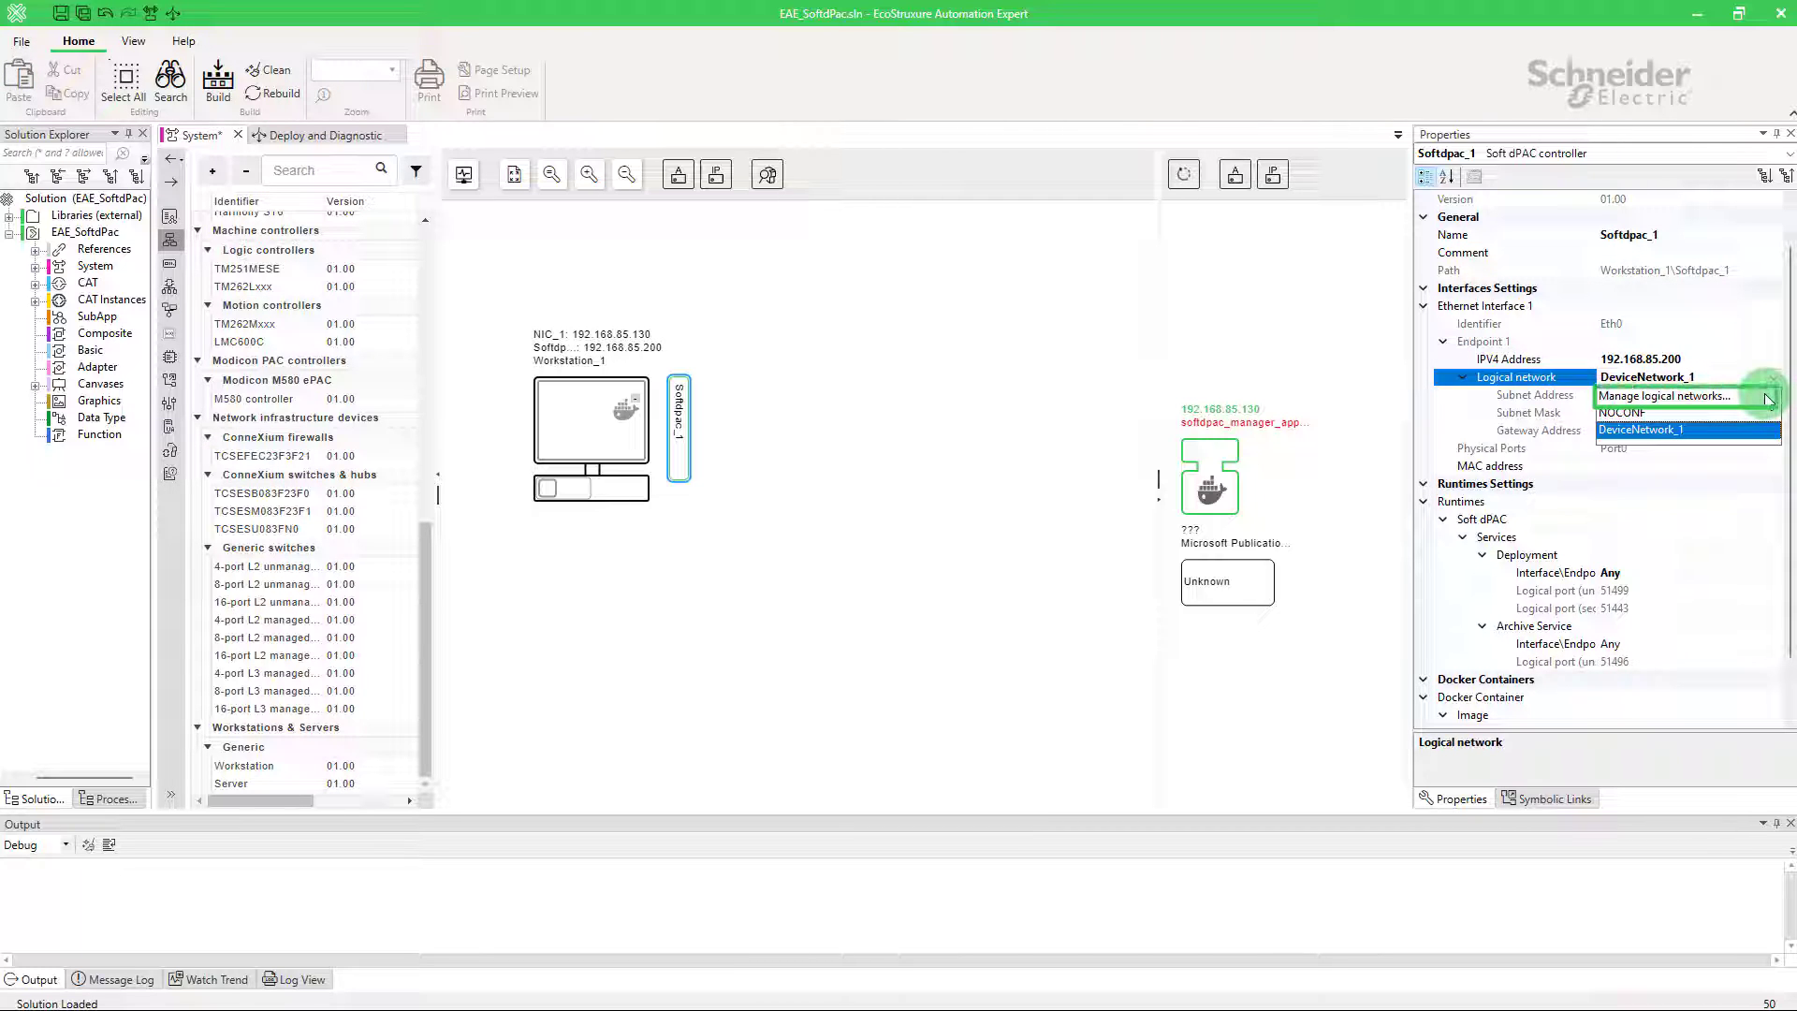
click(1767, 398)
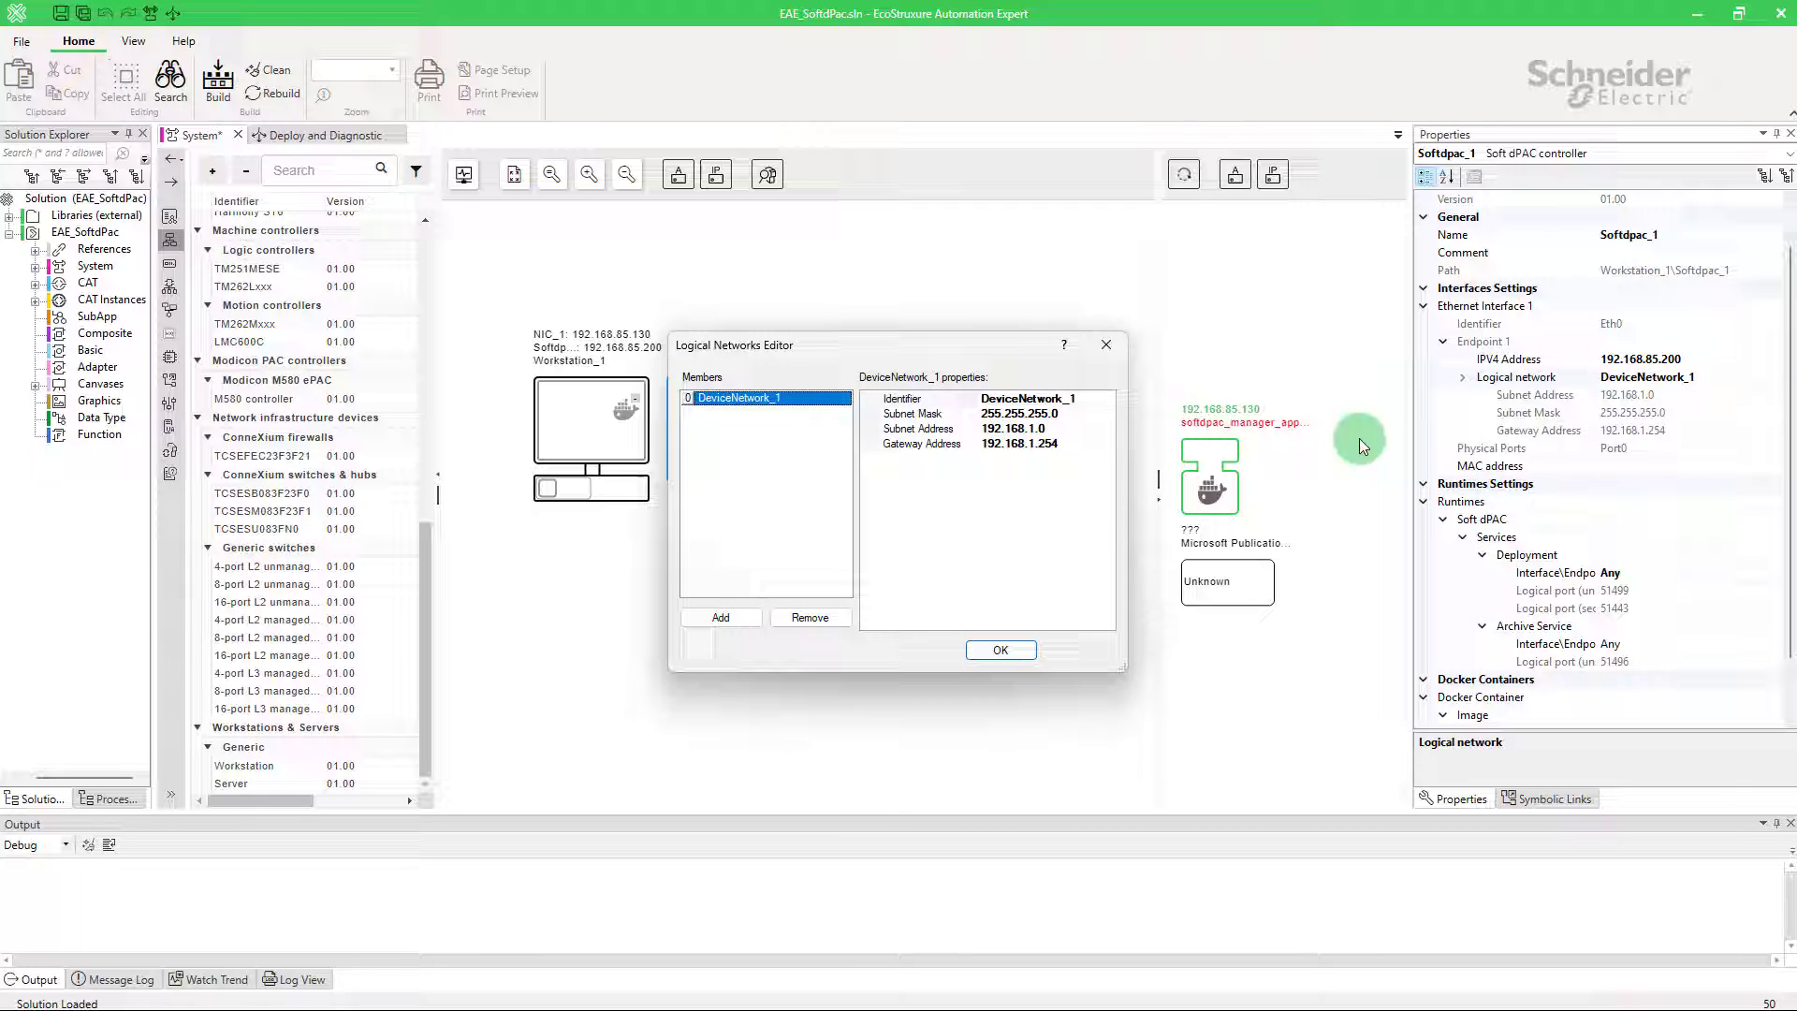
click(1053, 429)
key(BackSpace)
text(85)
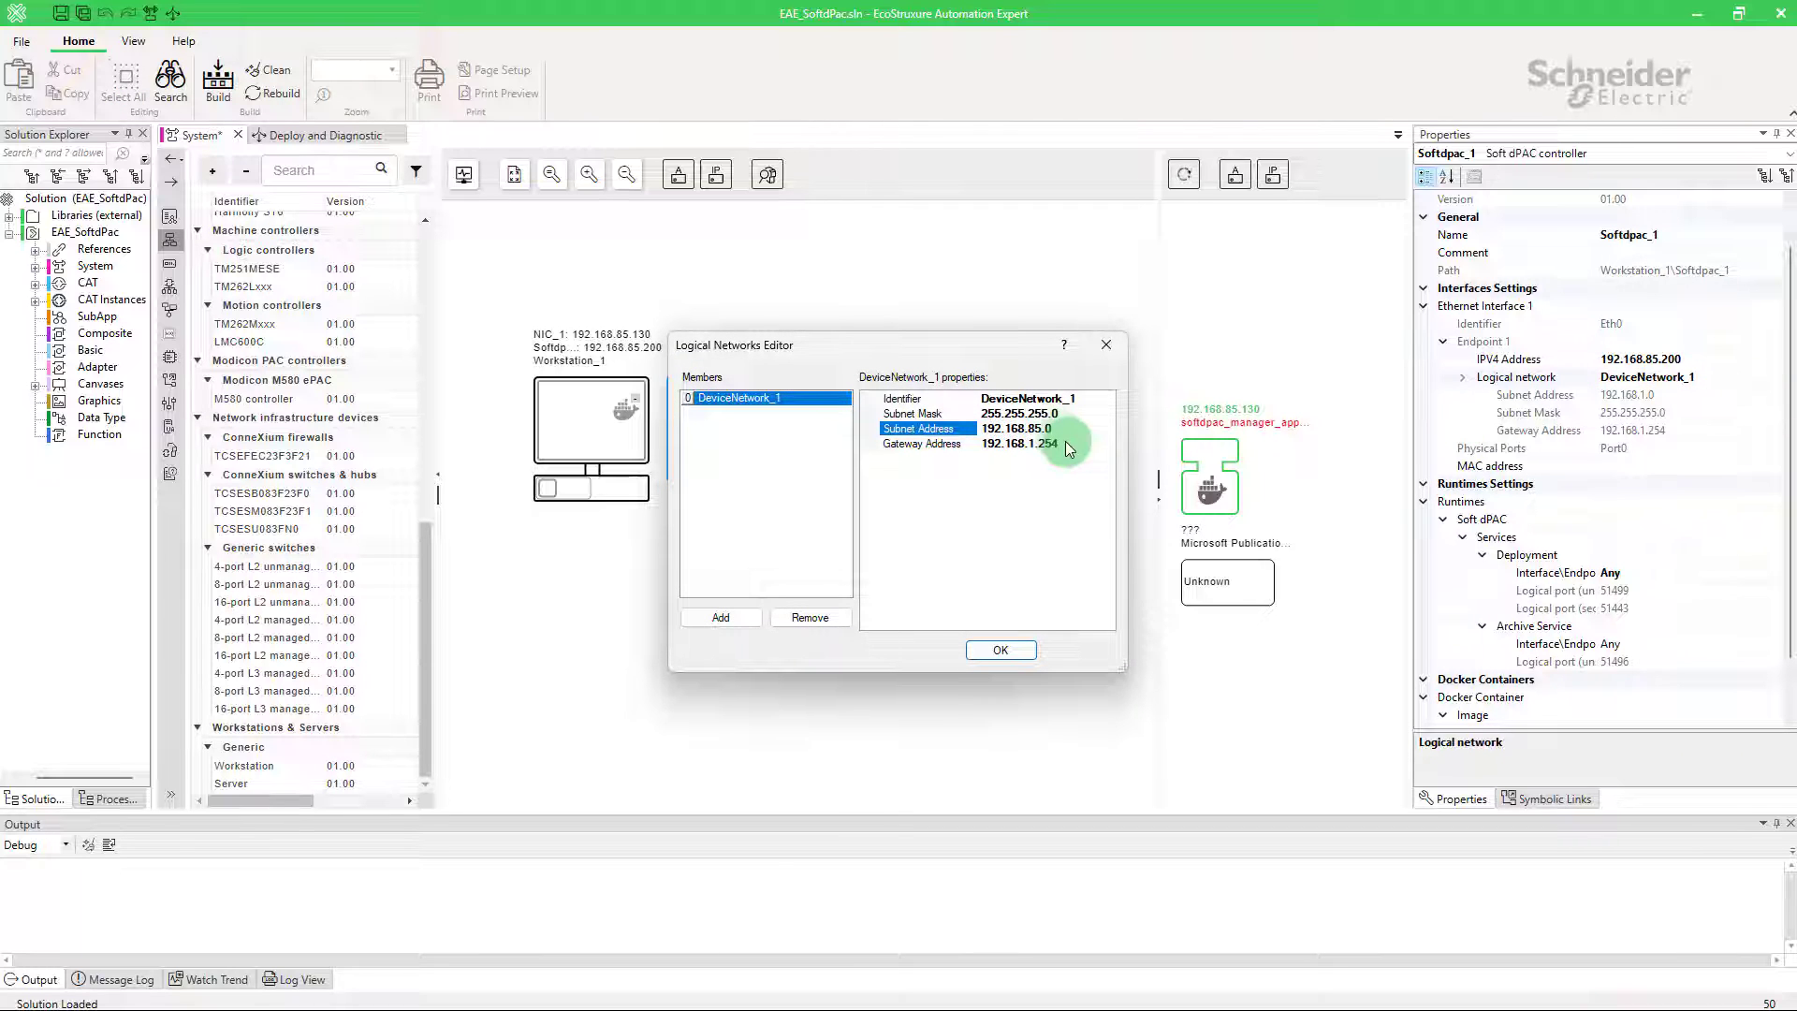
click(1072, 443)
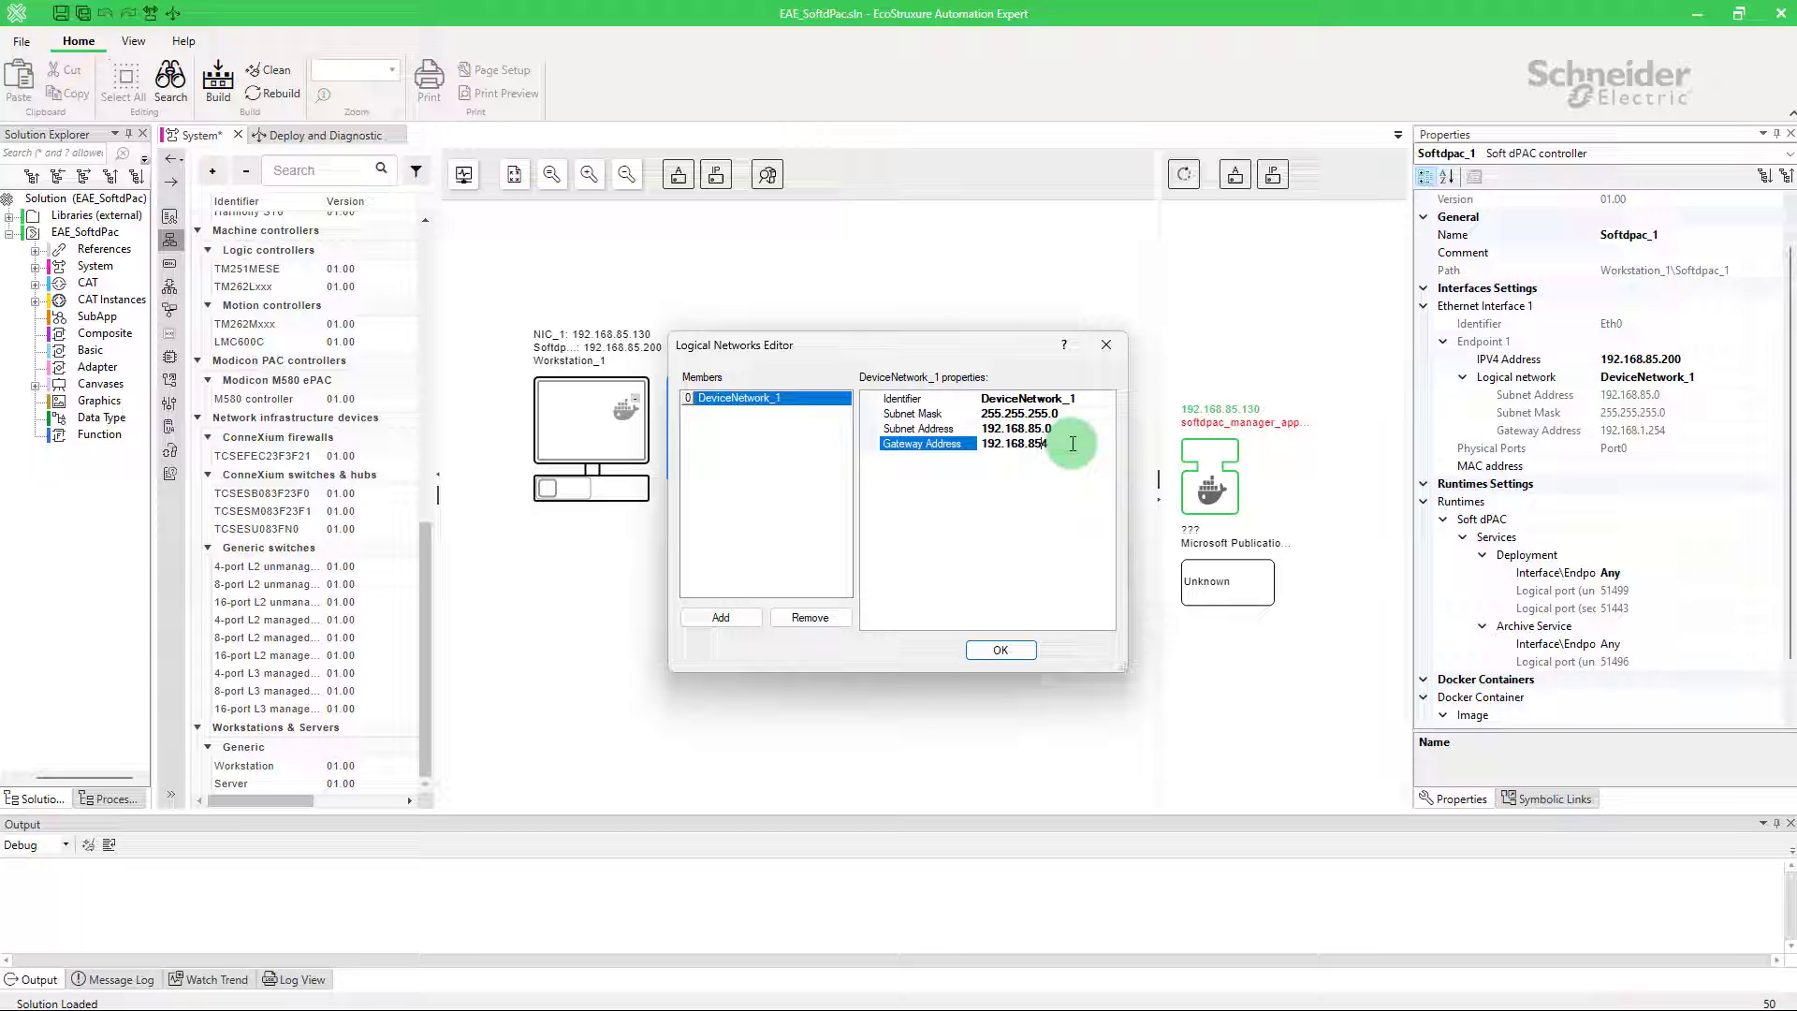
text(.25)
click(1001, 649)
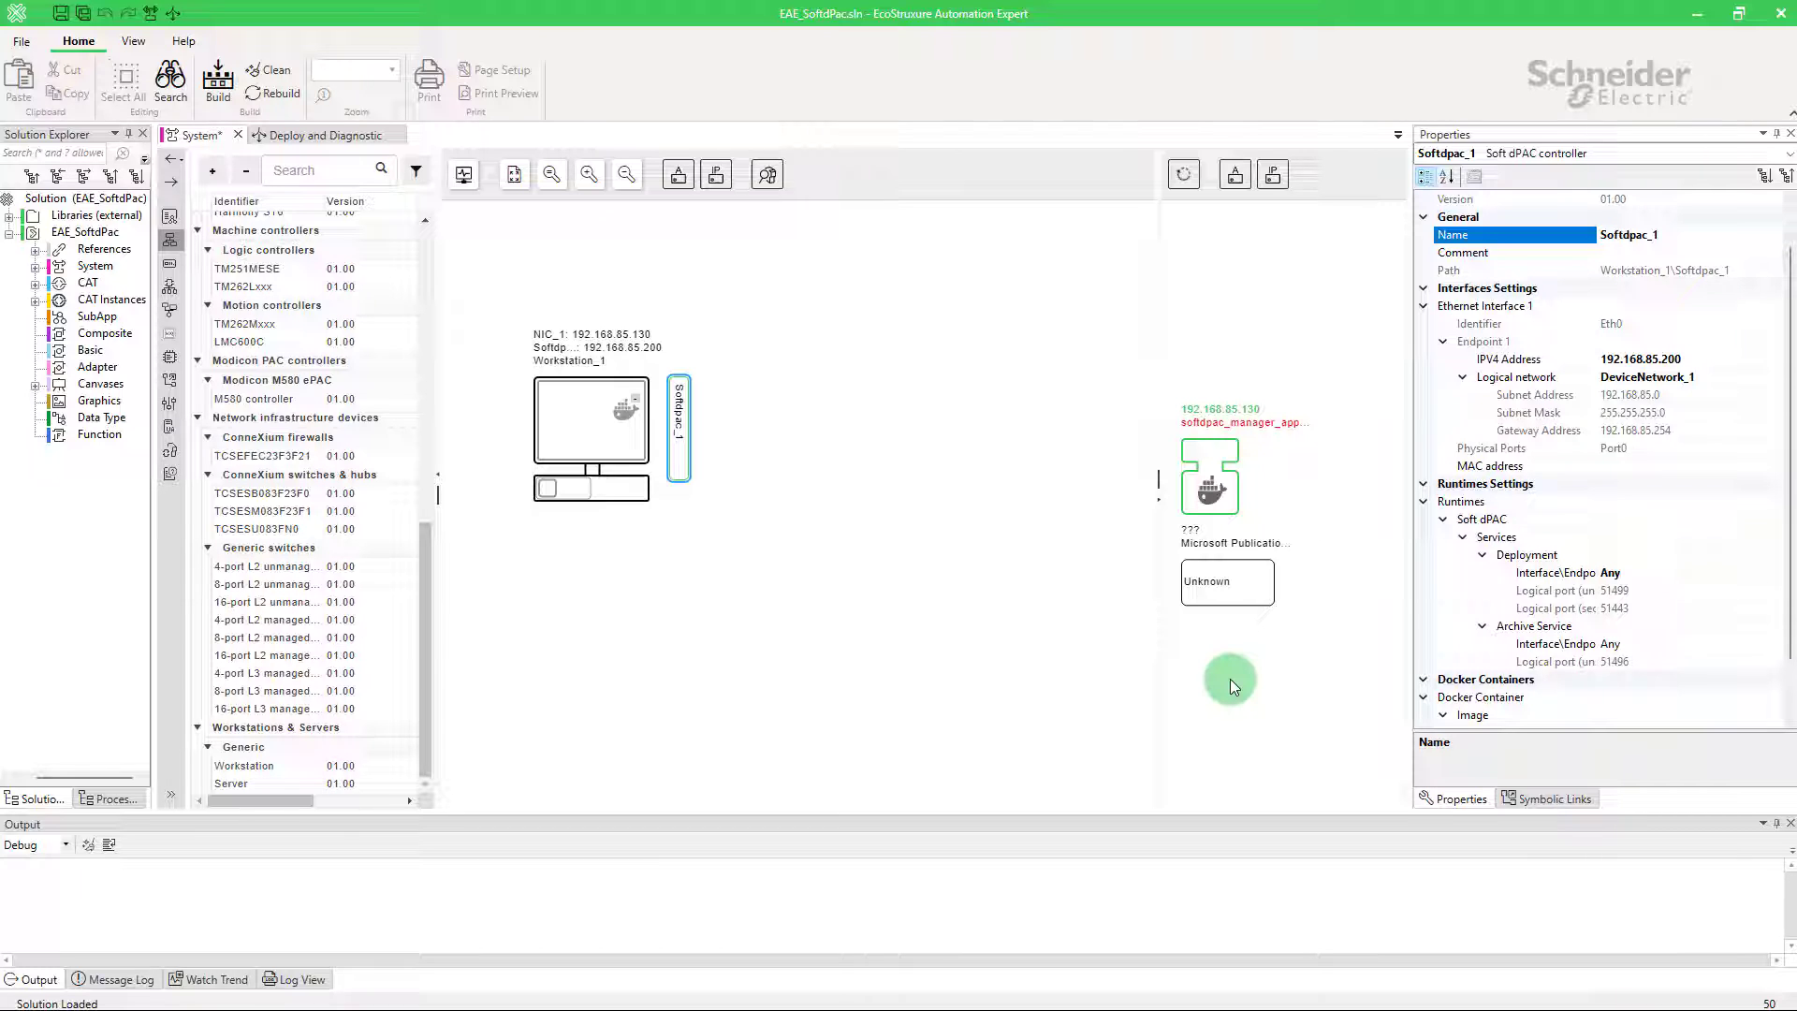
Step: Start Soft dPAC Configure security on Workstation_1 and accept the certificate
click(468, 175)
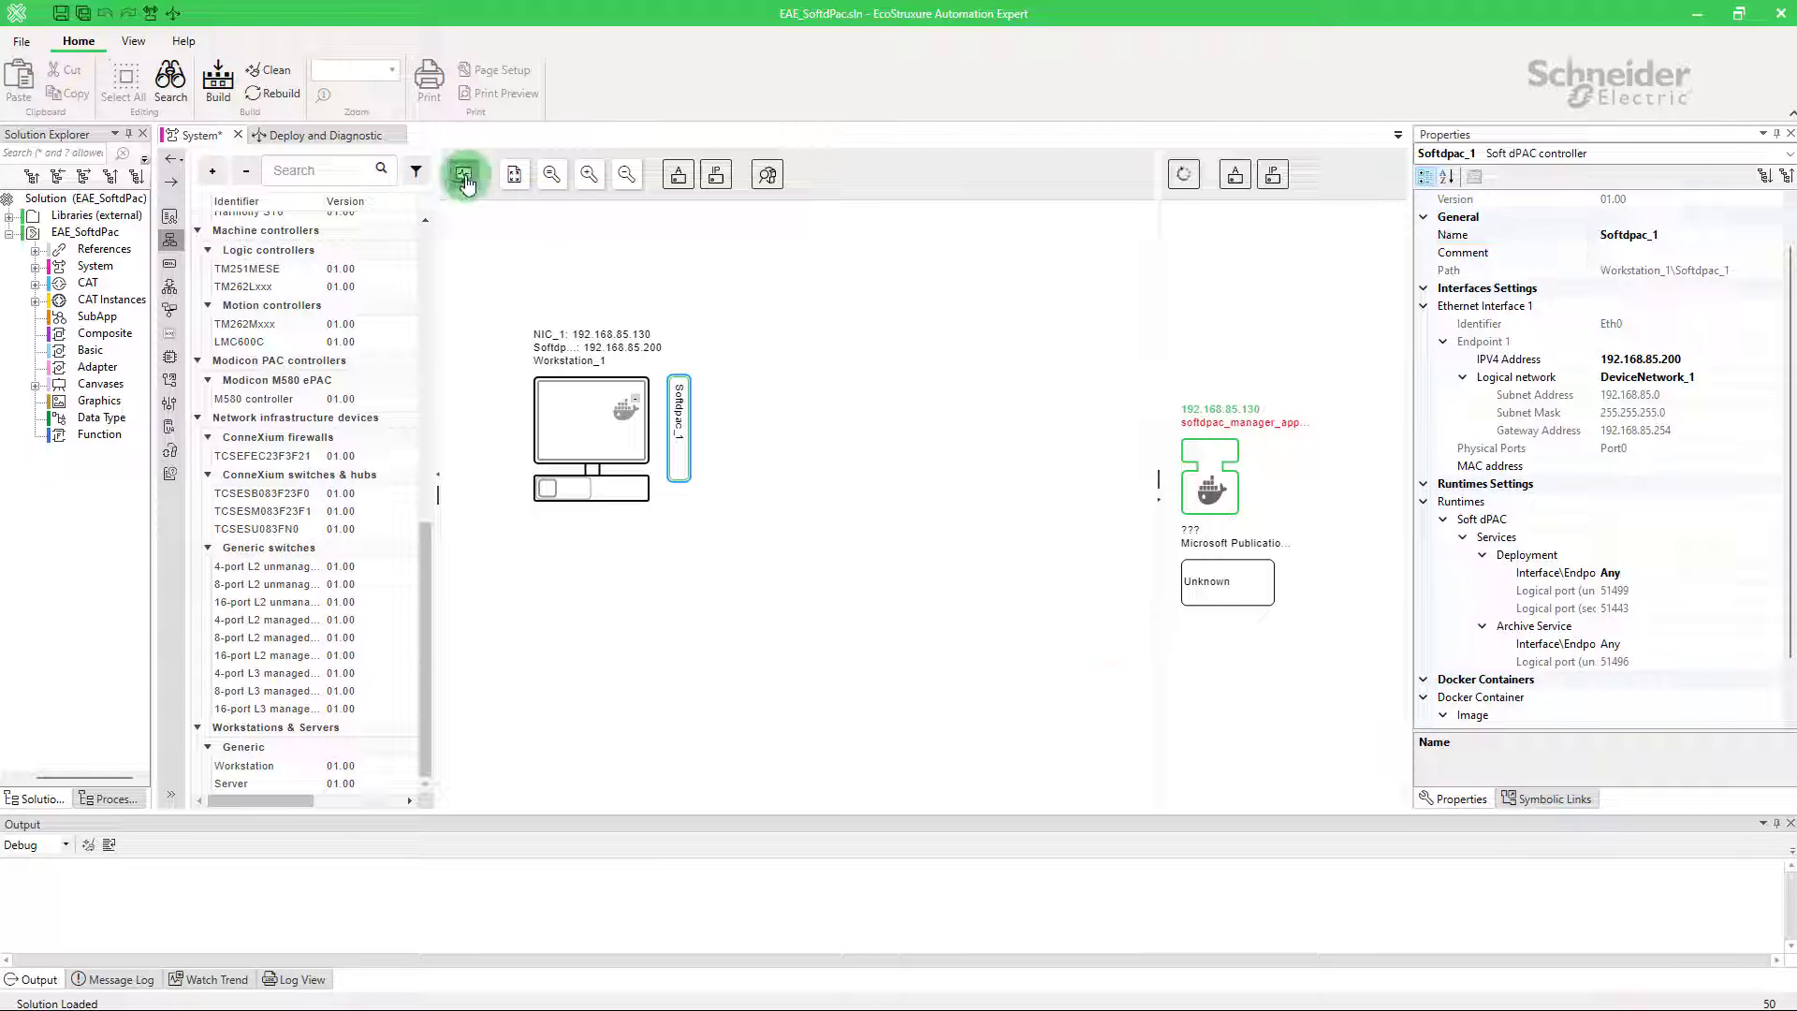
right_click(608, 403)
mouse_move(712, 464)
mouse_move(934, 477)
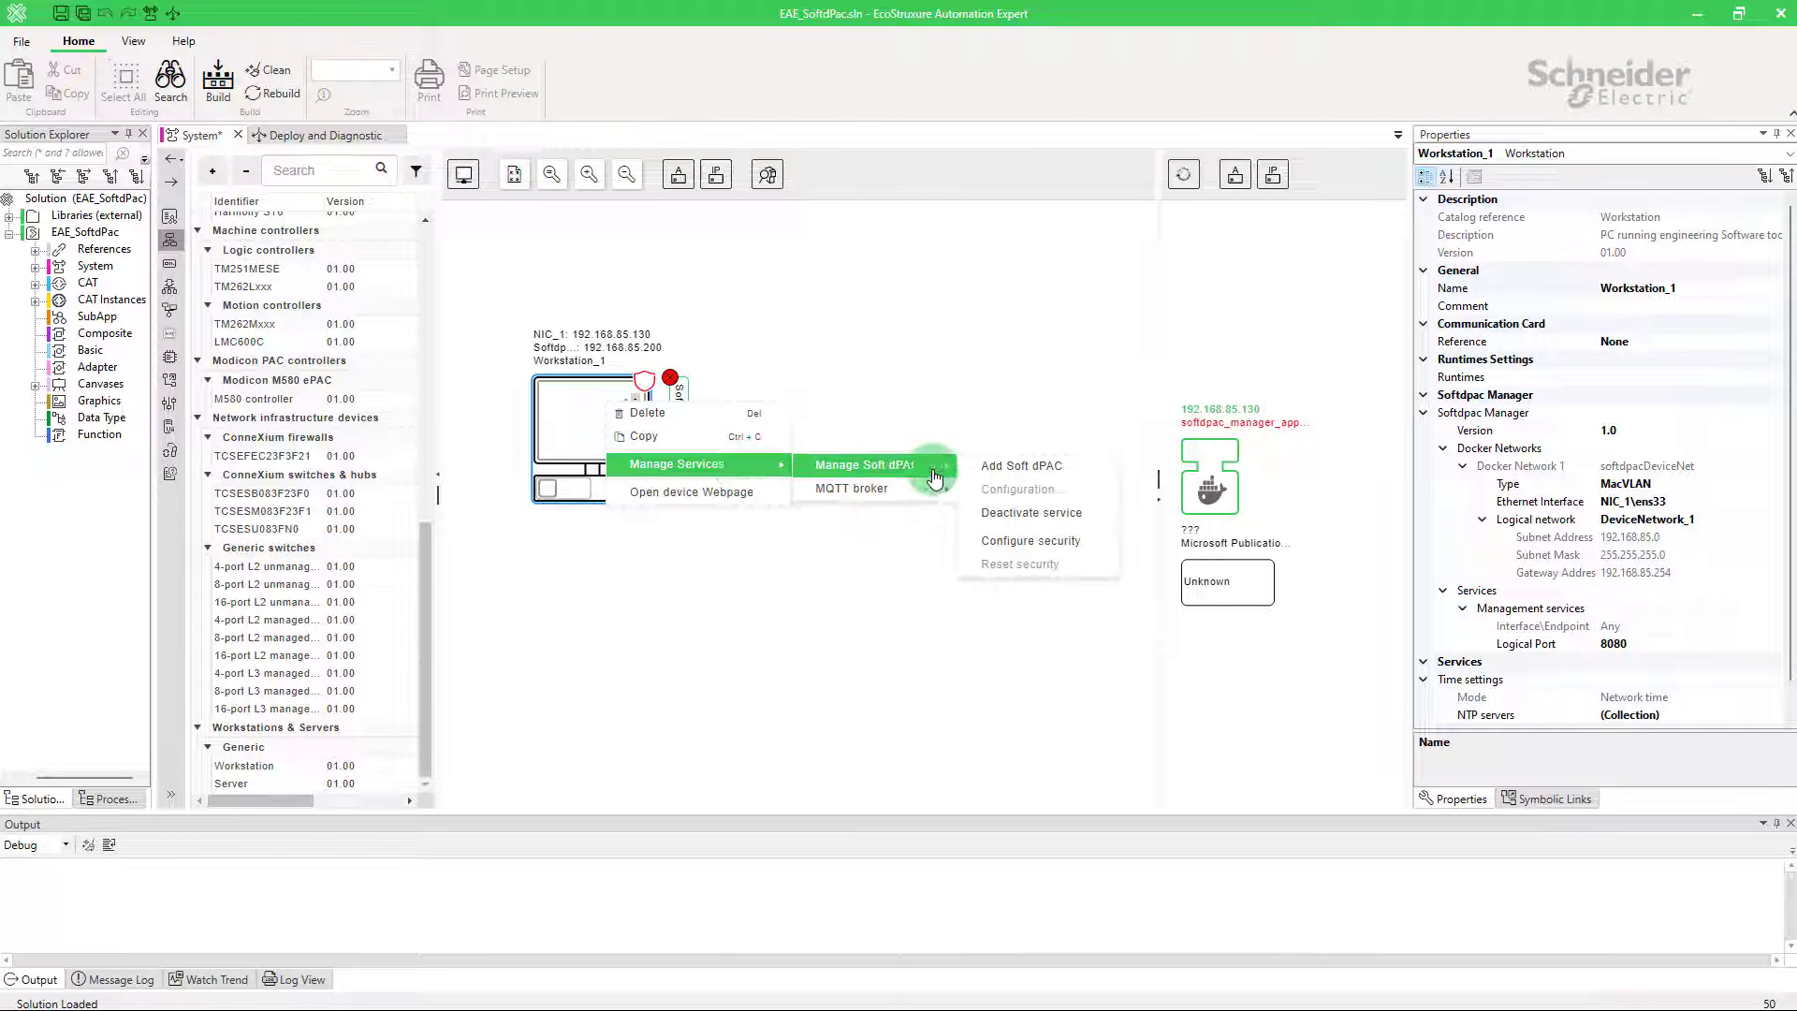
click(1029, 541)
click(1003, 730)
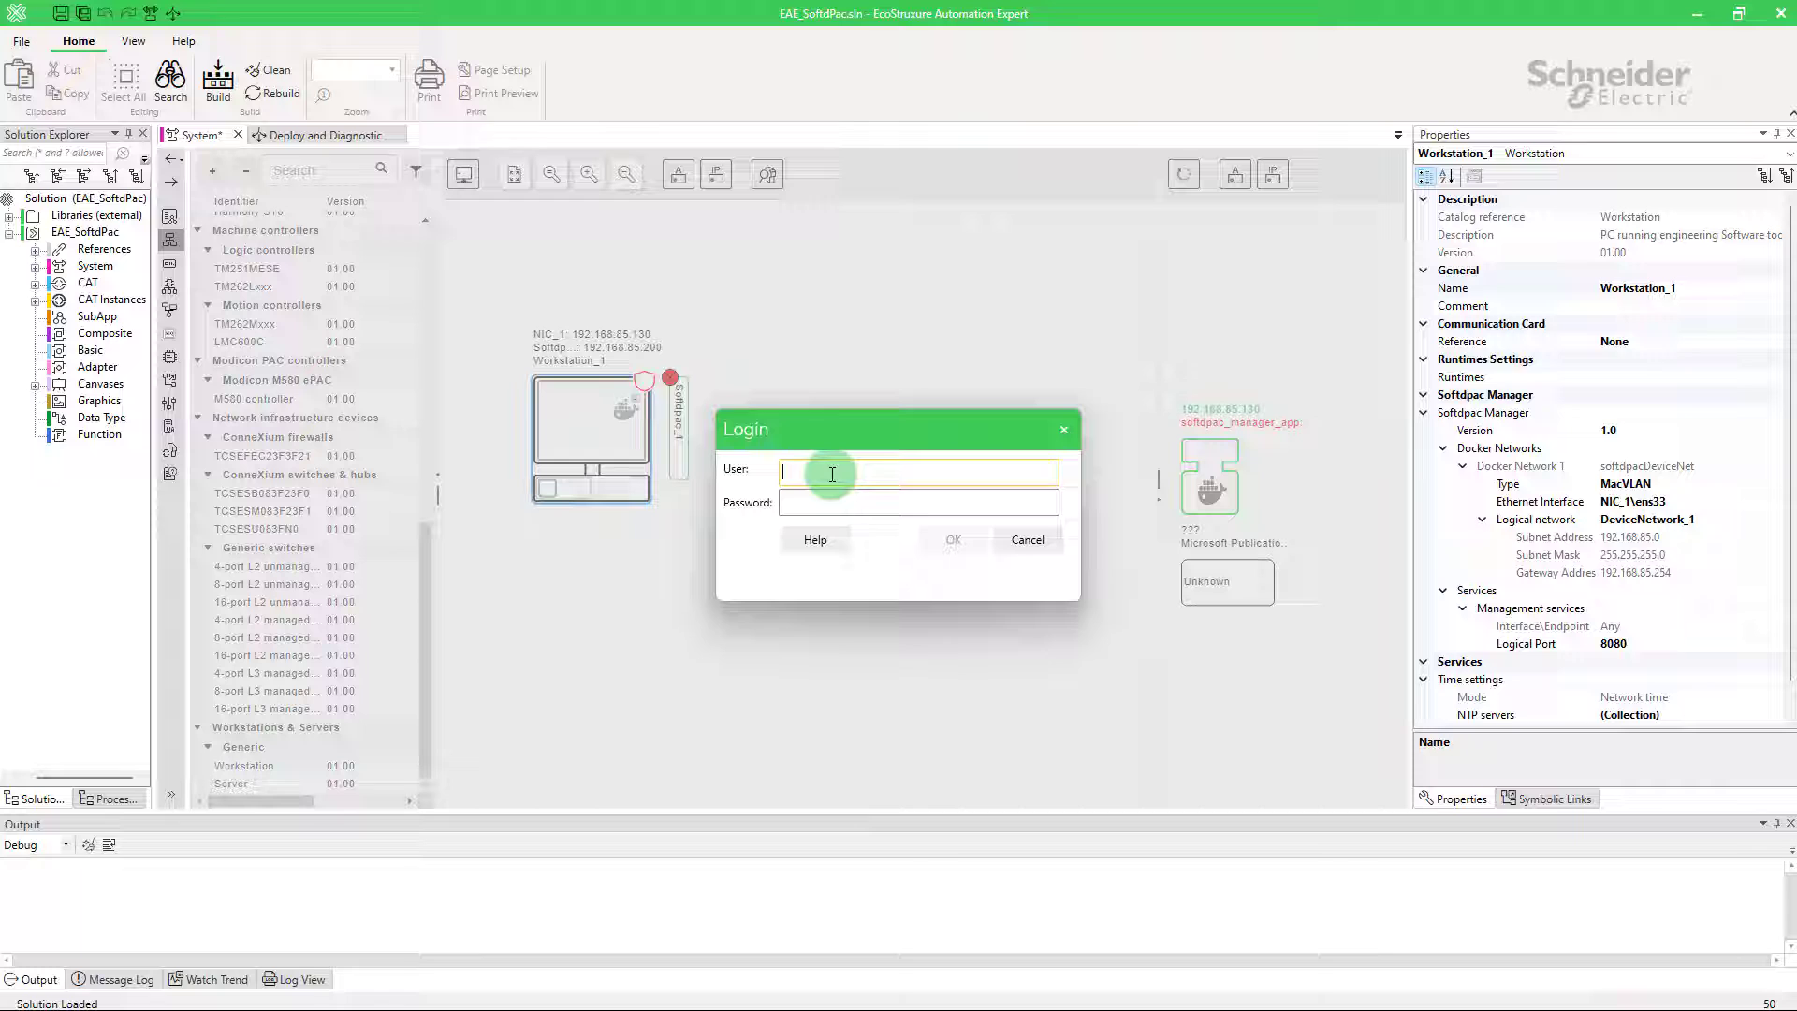
Step: Log in to the Soft dPAC manager with the installer user name and password
key(Tab)
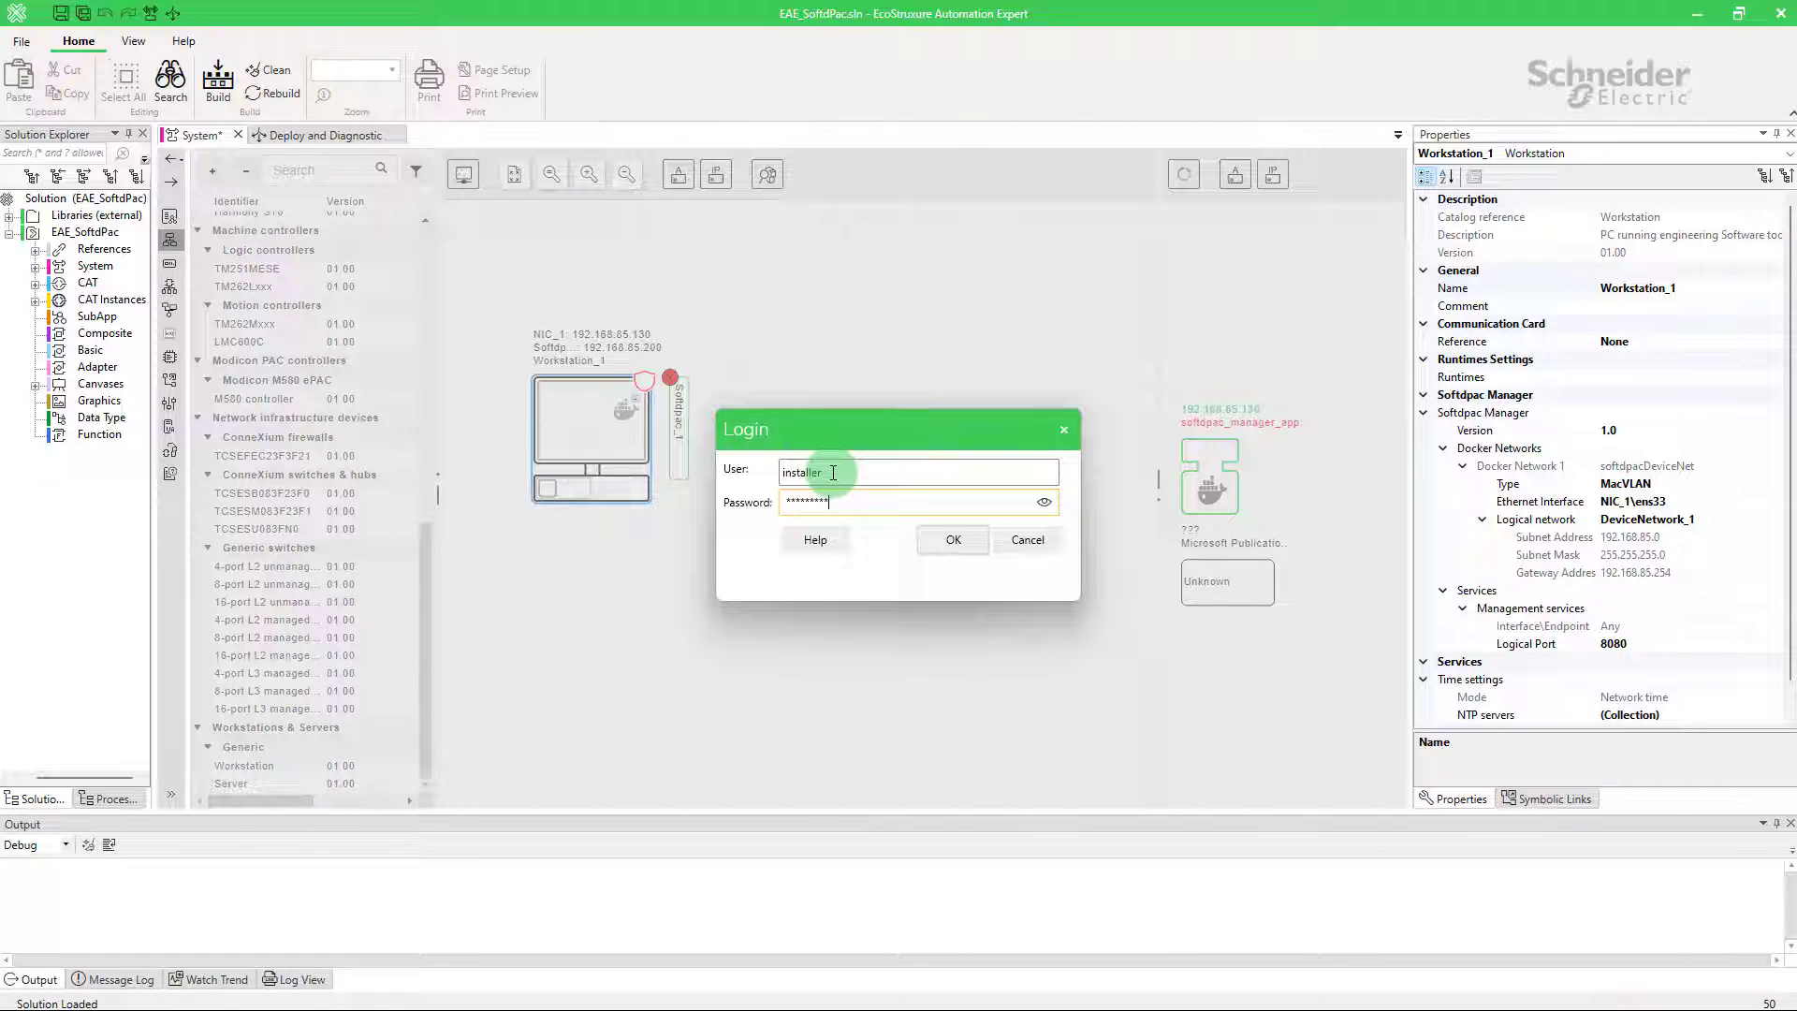
click(1043, 503)
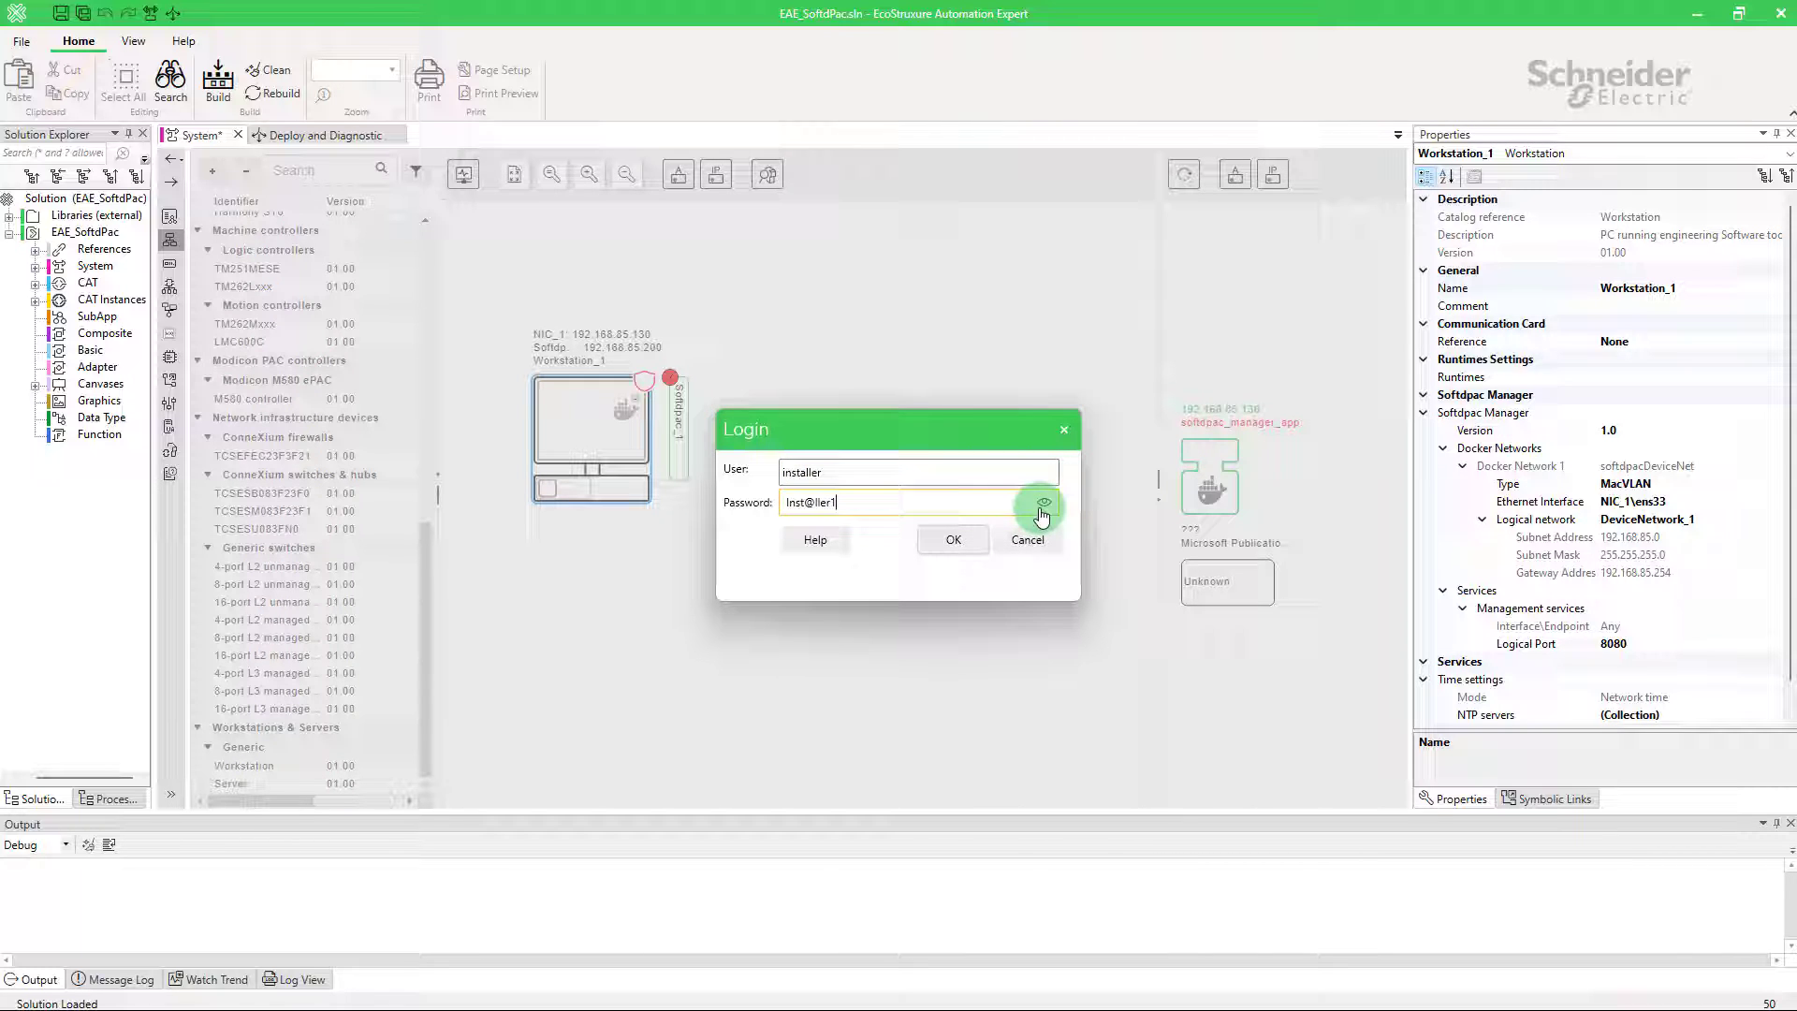
click(967, 537)
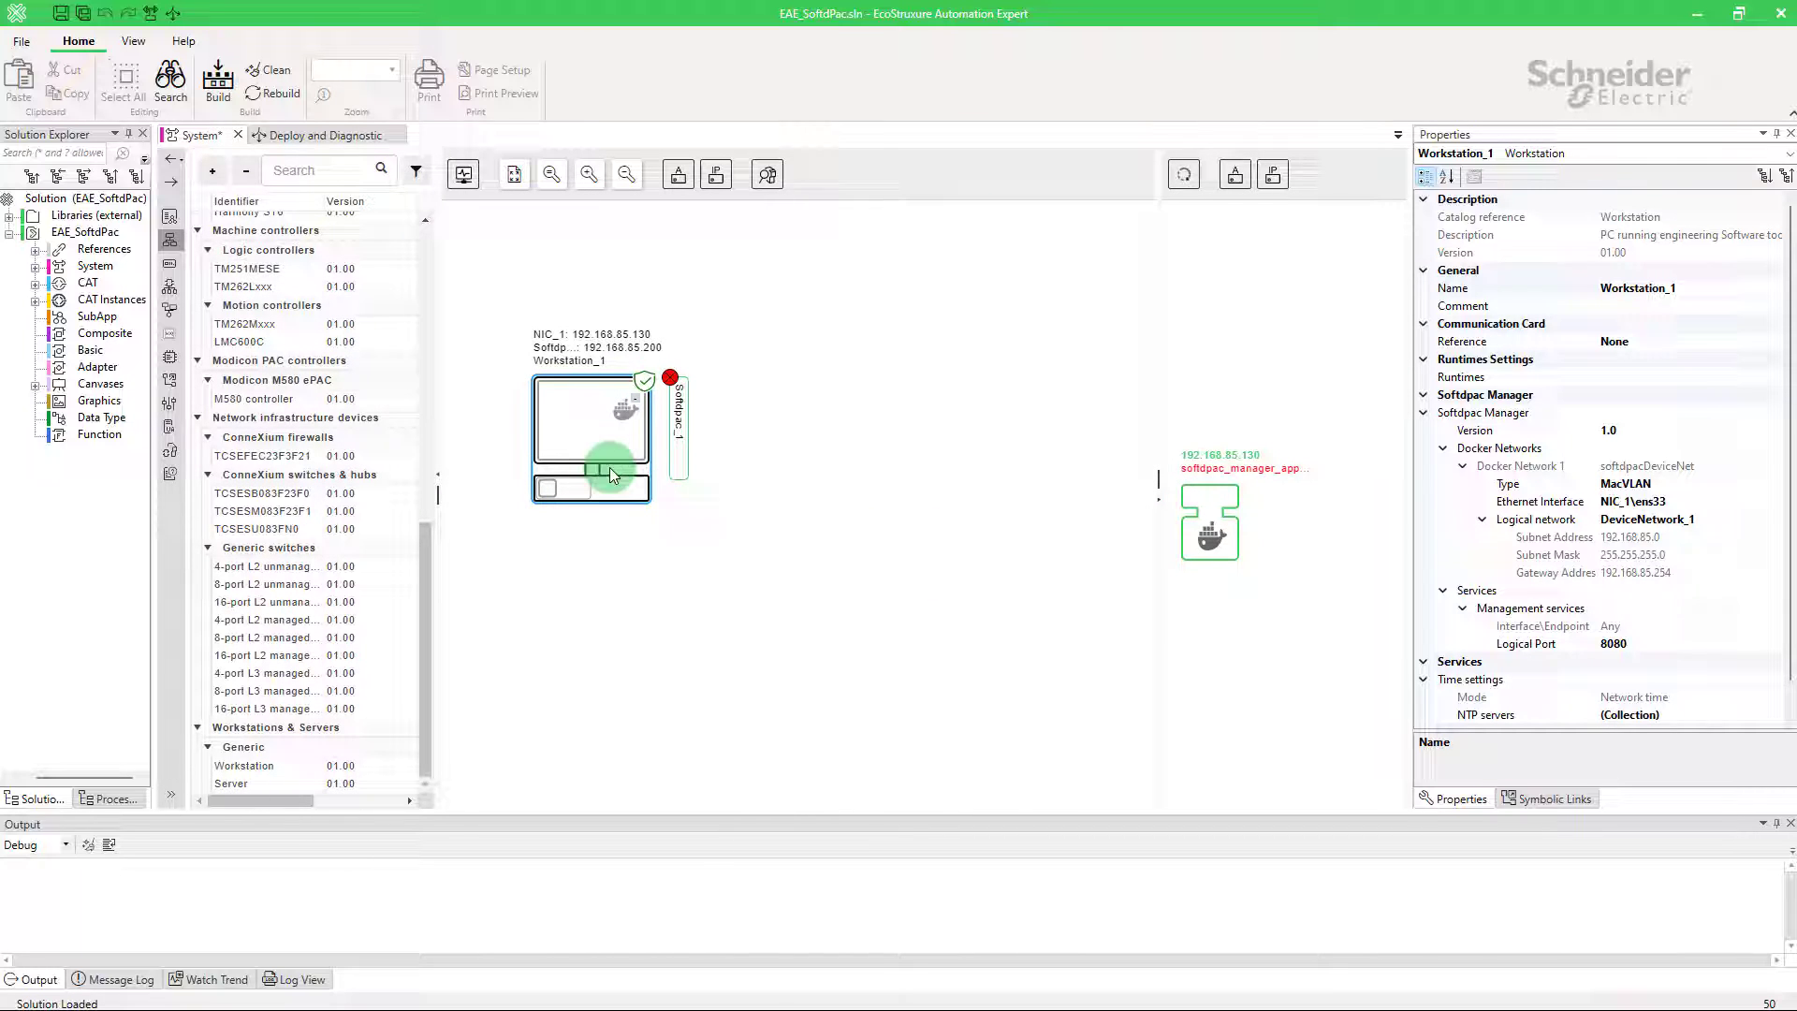
Step: Open Workstation_1's Soft dPAC Configuration and log in with the user name and password
right_click(580, 431)
mouse_move(674, 494)
mouse_move(843, 496)
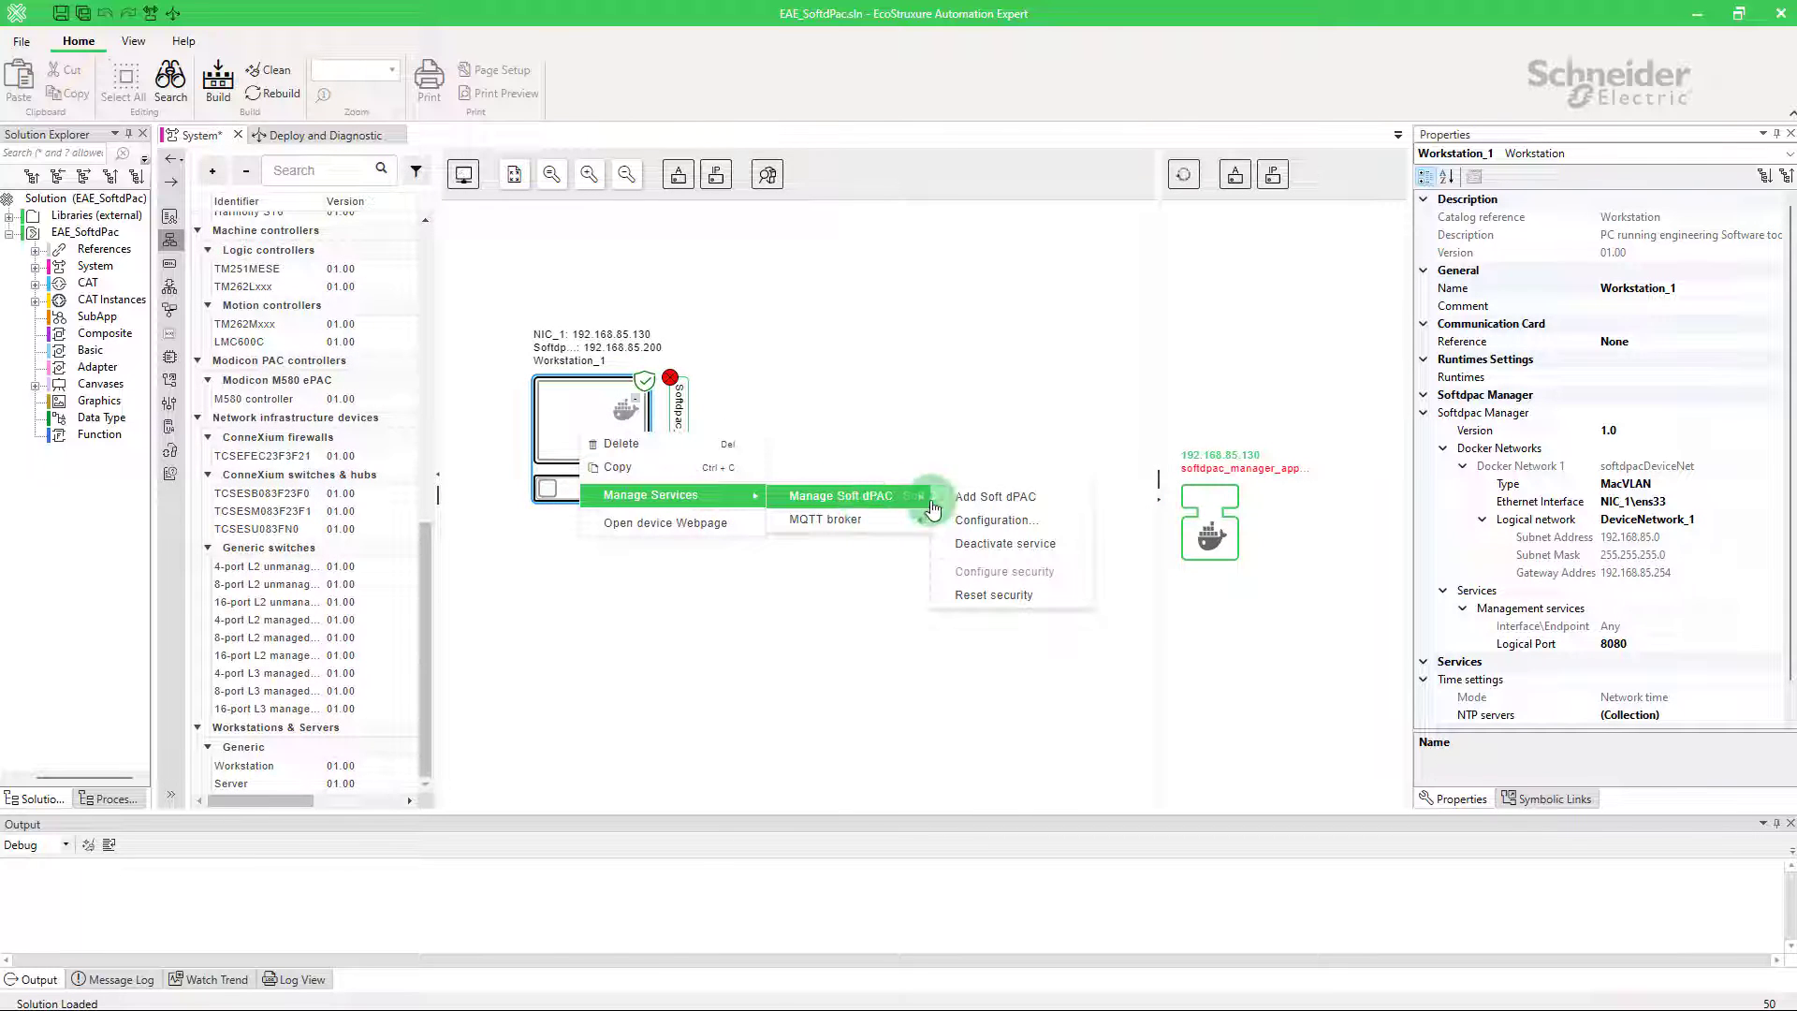
click(1076, 531)
click(1025, 473)
text(SoftdPac)
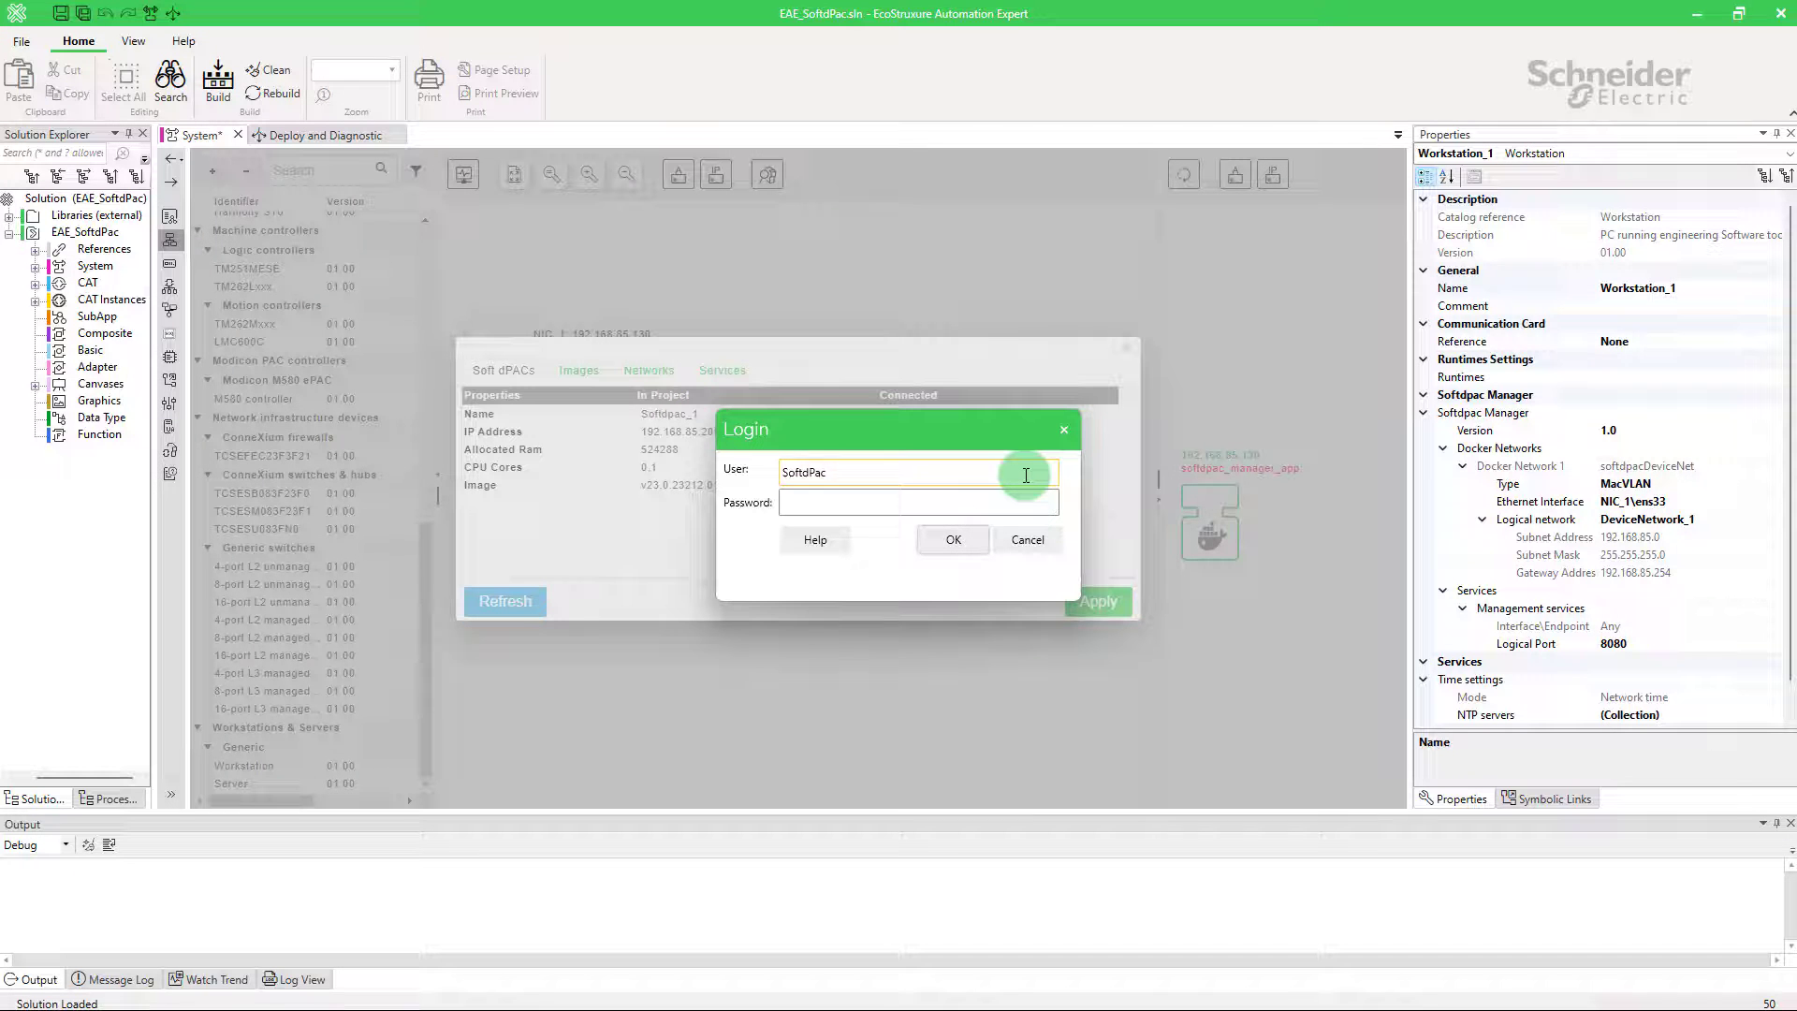
key(Tab)
text(******)
key(Return)
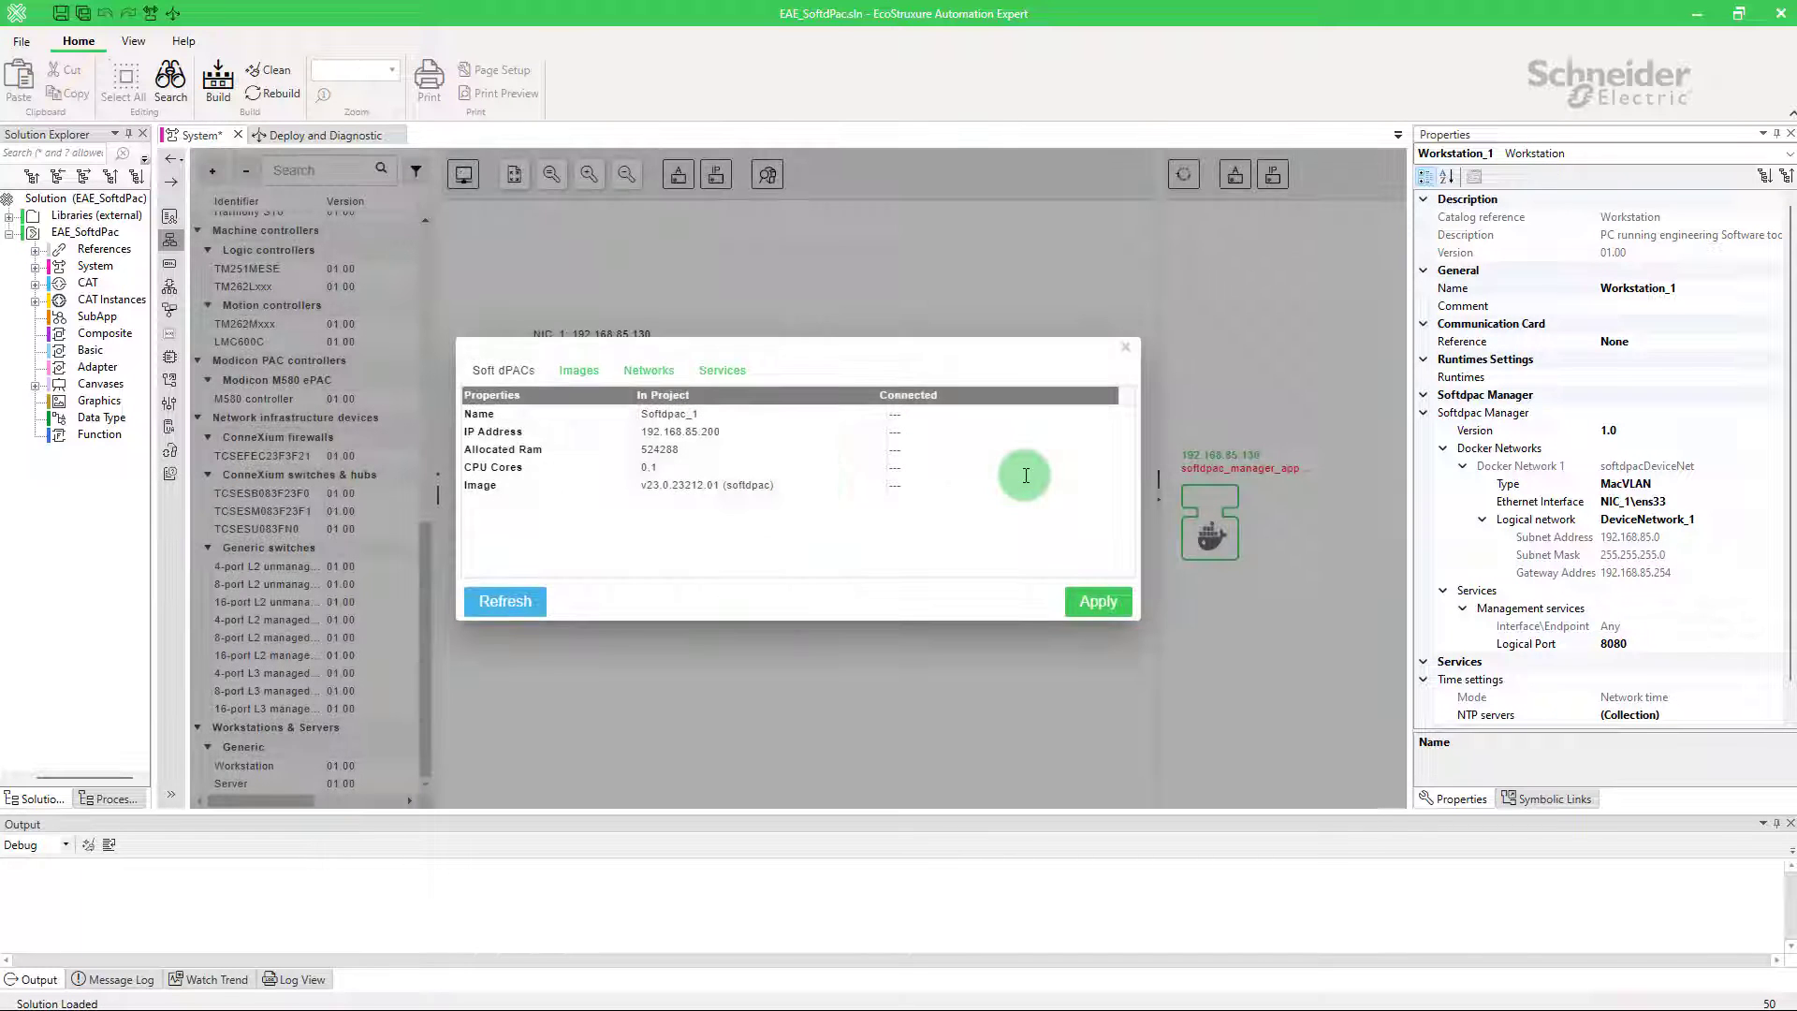
Step: Apply and confirm the Soft dPAC configuration, then verify containers with docker ps
click(1091, 603)
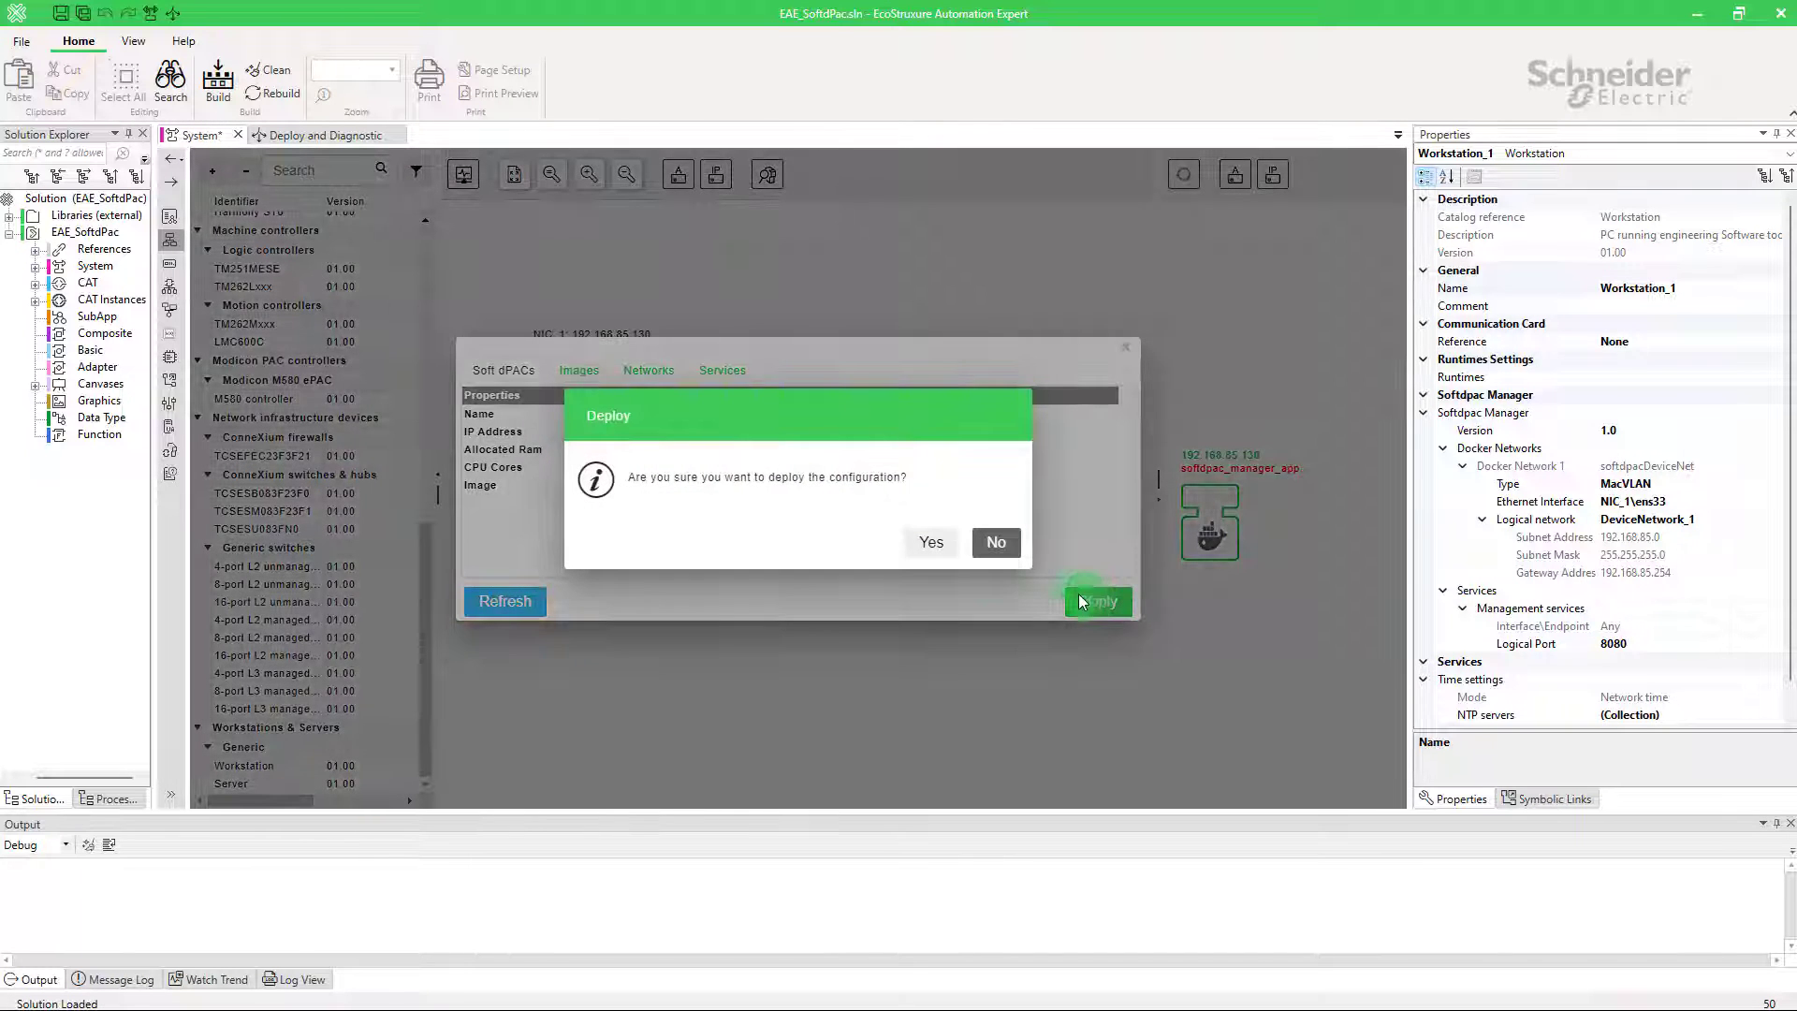
click(940, 545)
click(952, 558)
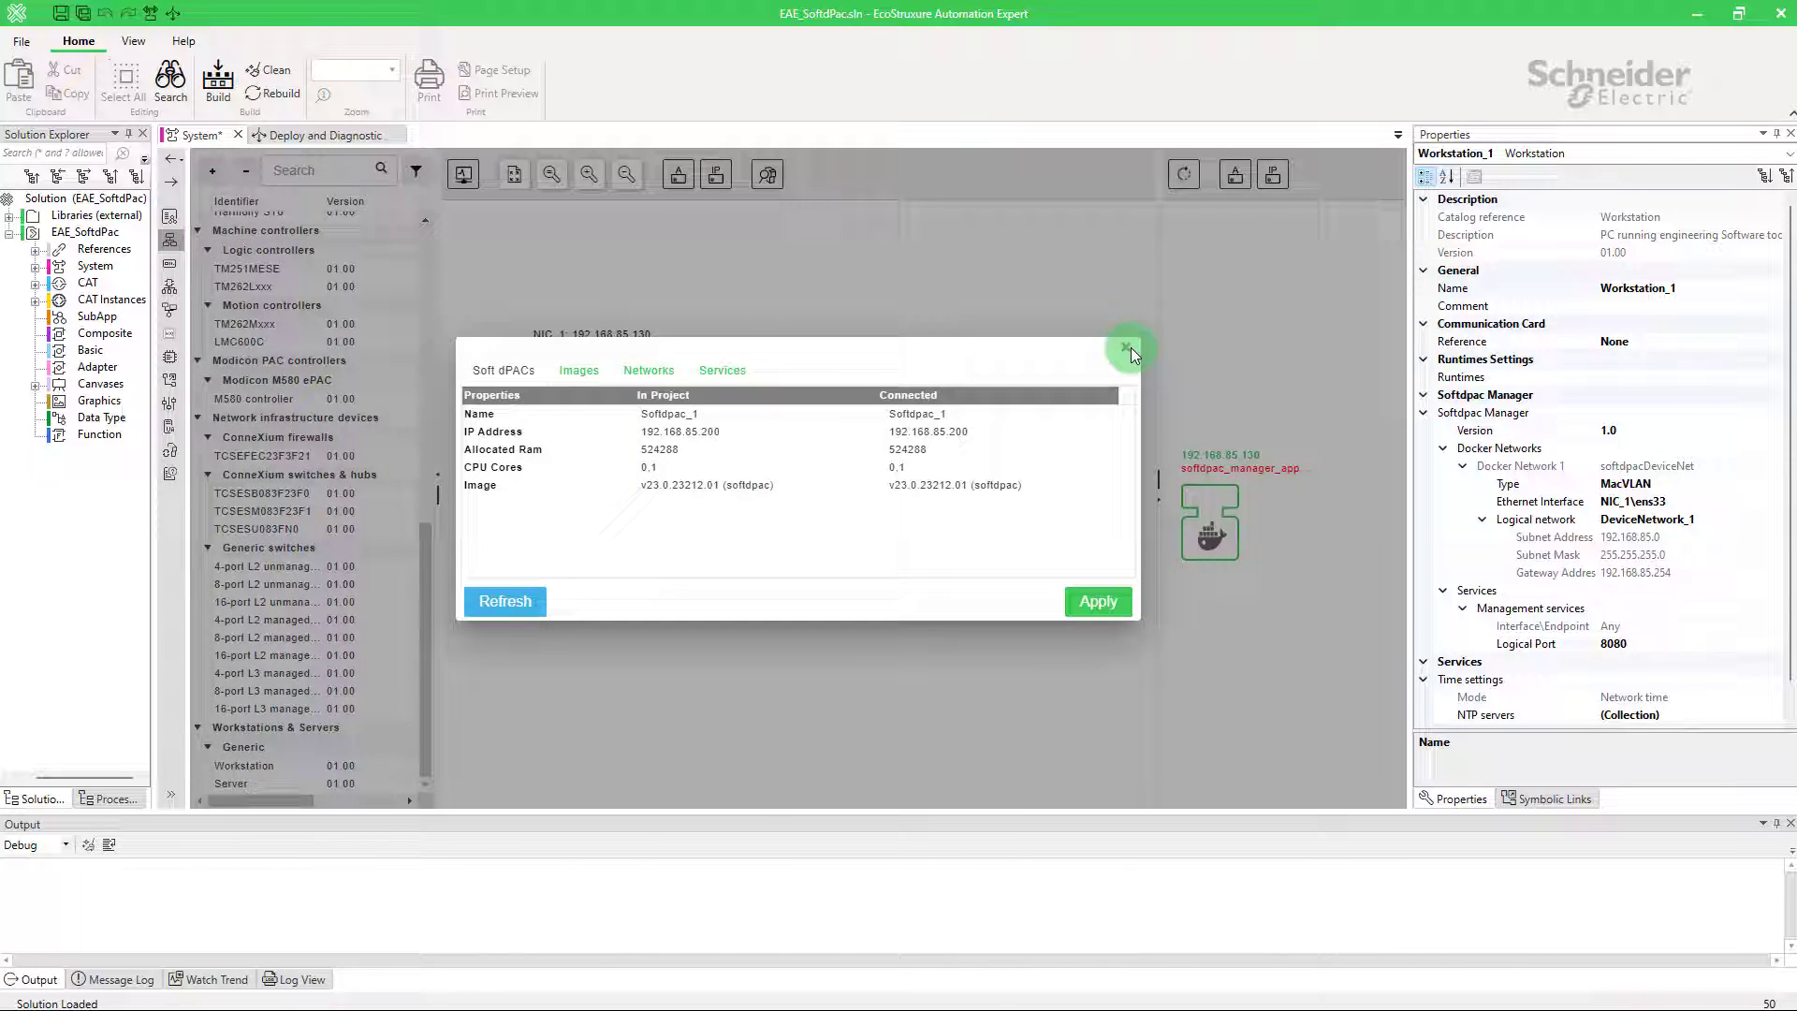
click(1127, 348)
text(docker p)
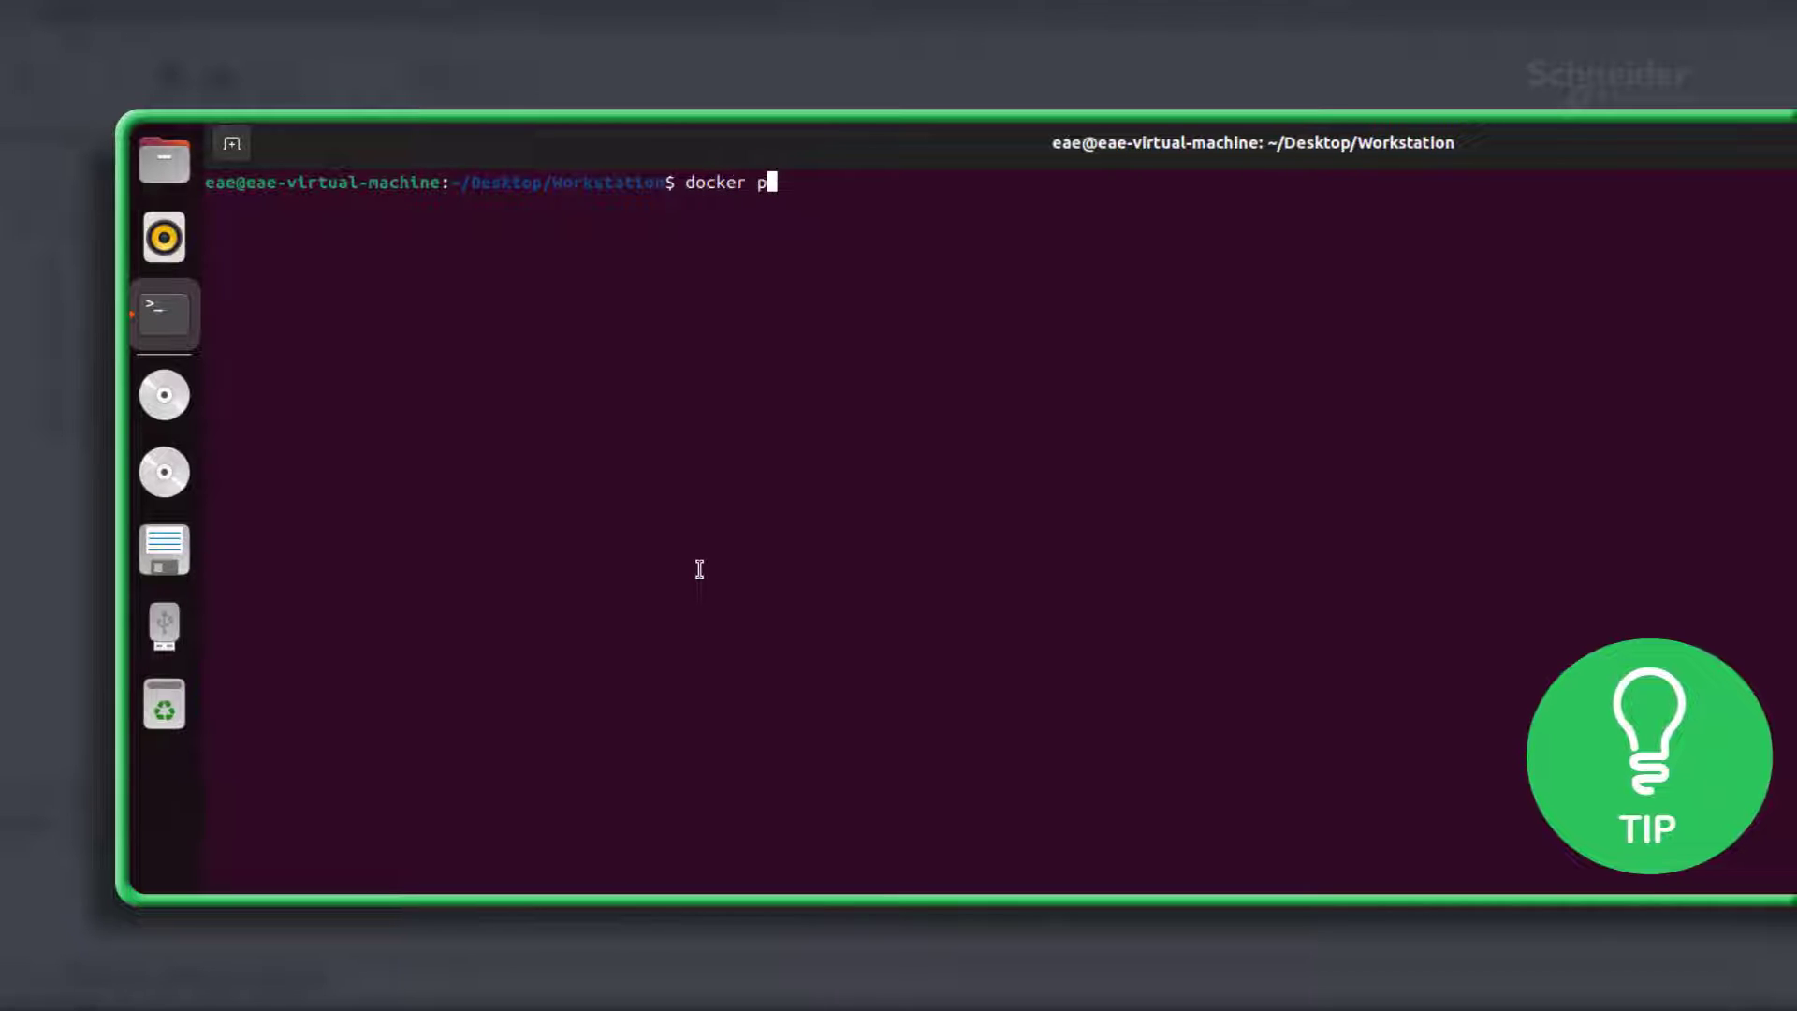
text(s)
key(Return)
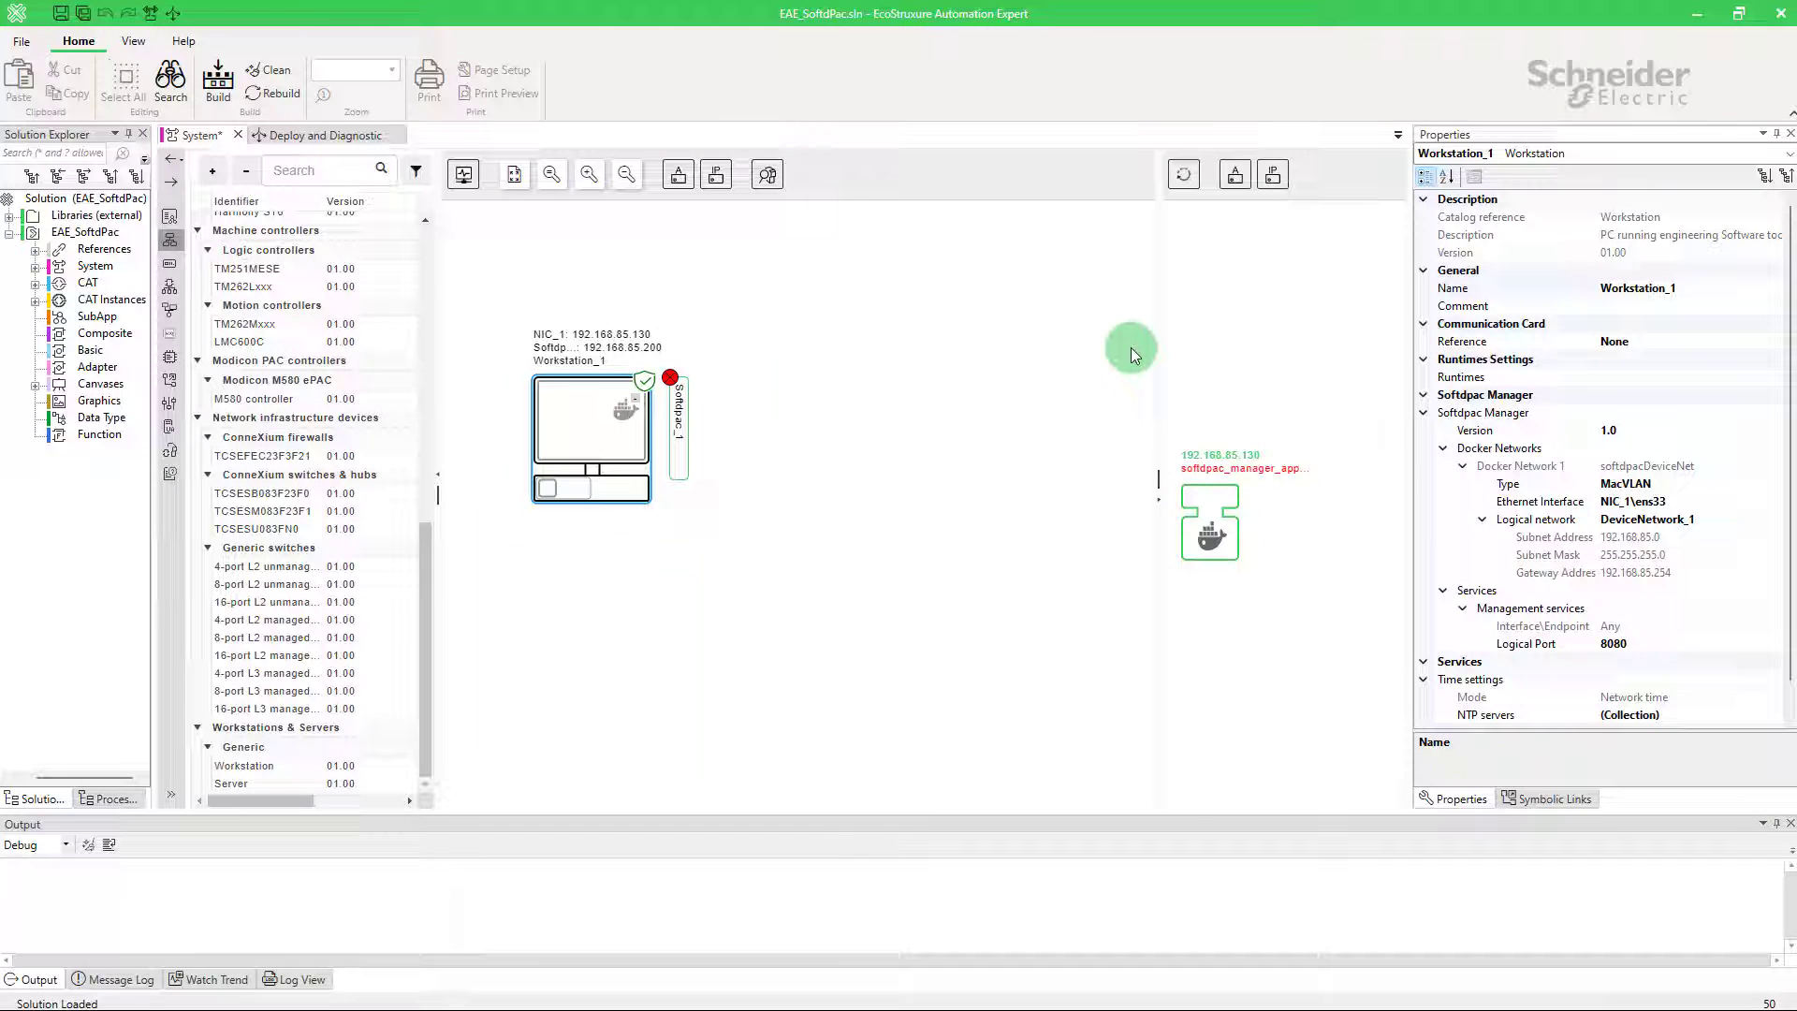
Step: Assign Workstation_1\Softdpac_1 as EcoRT_0's physical device
click(176, 270)
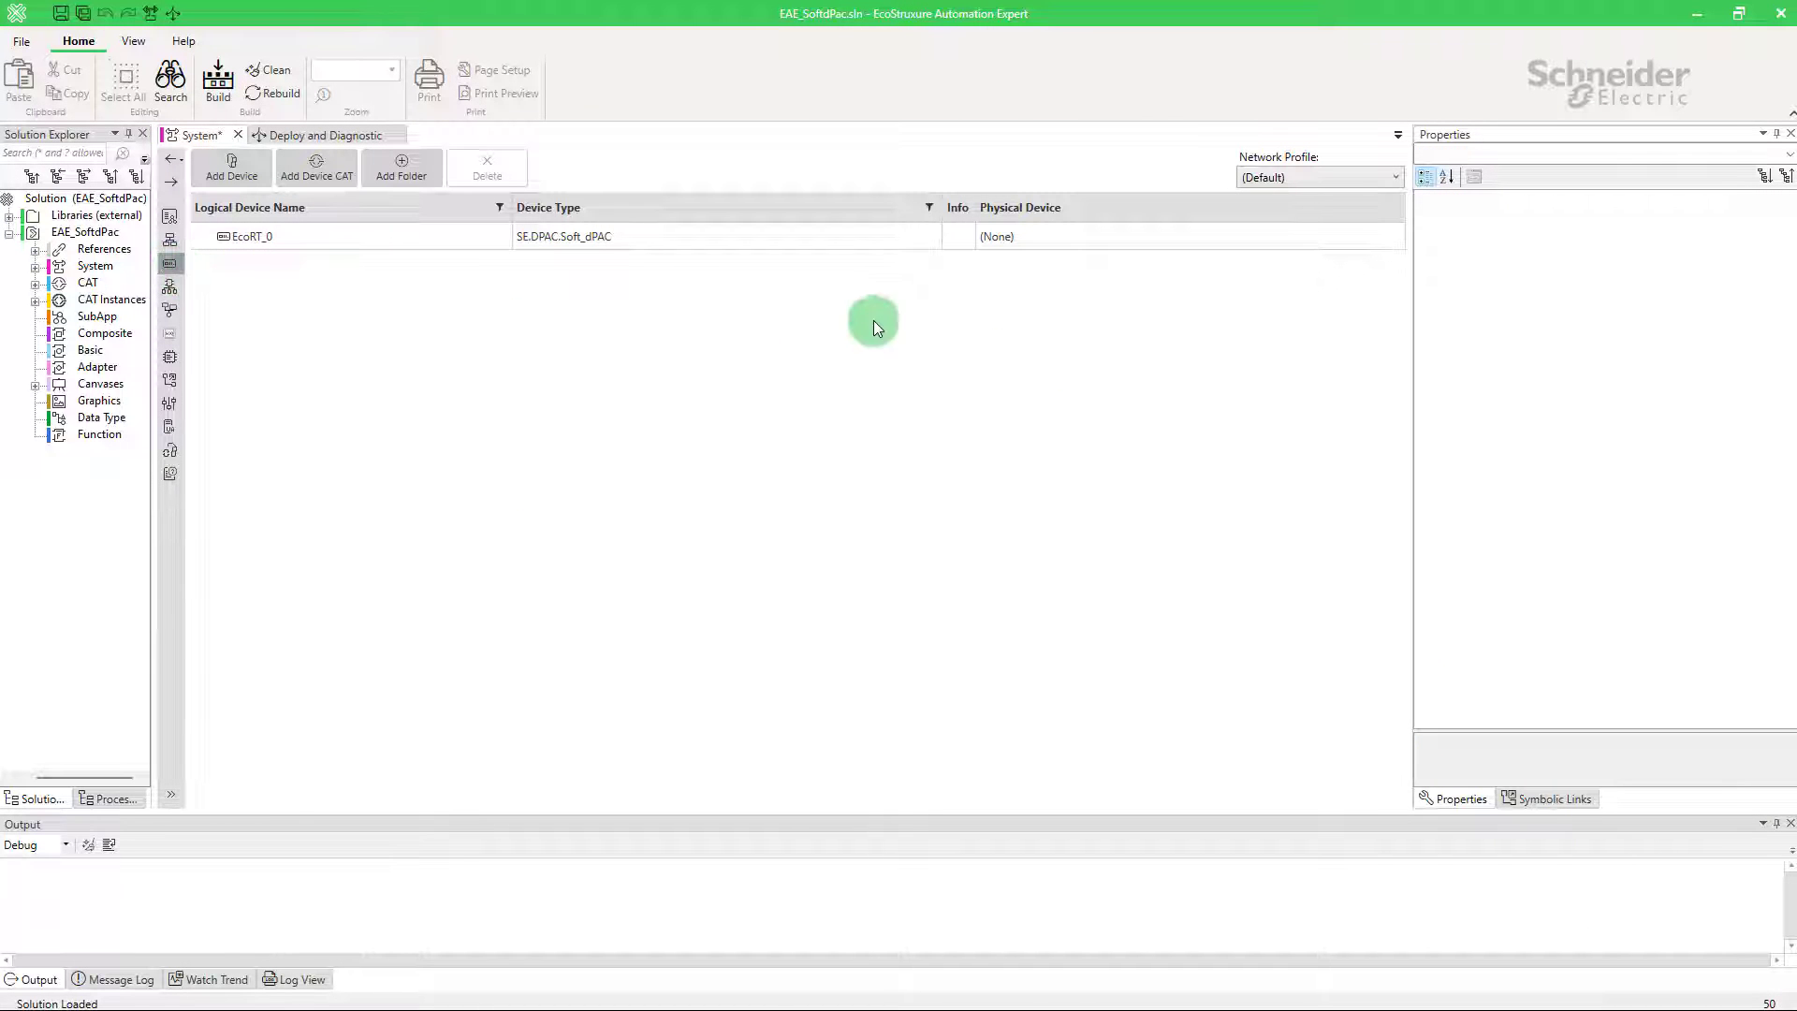
click(1103, 243)
click(1103, 244)
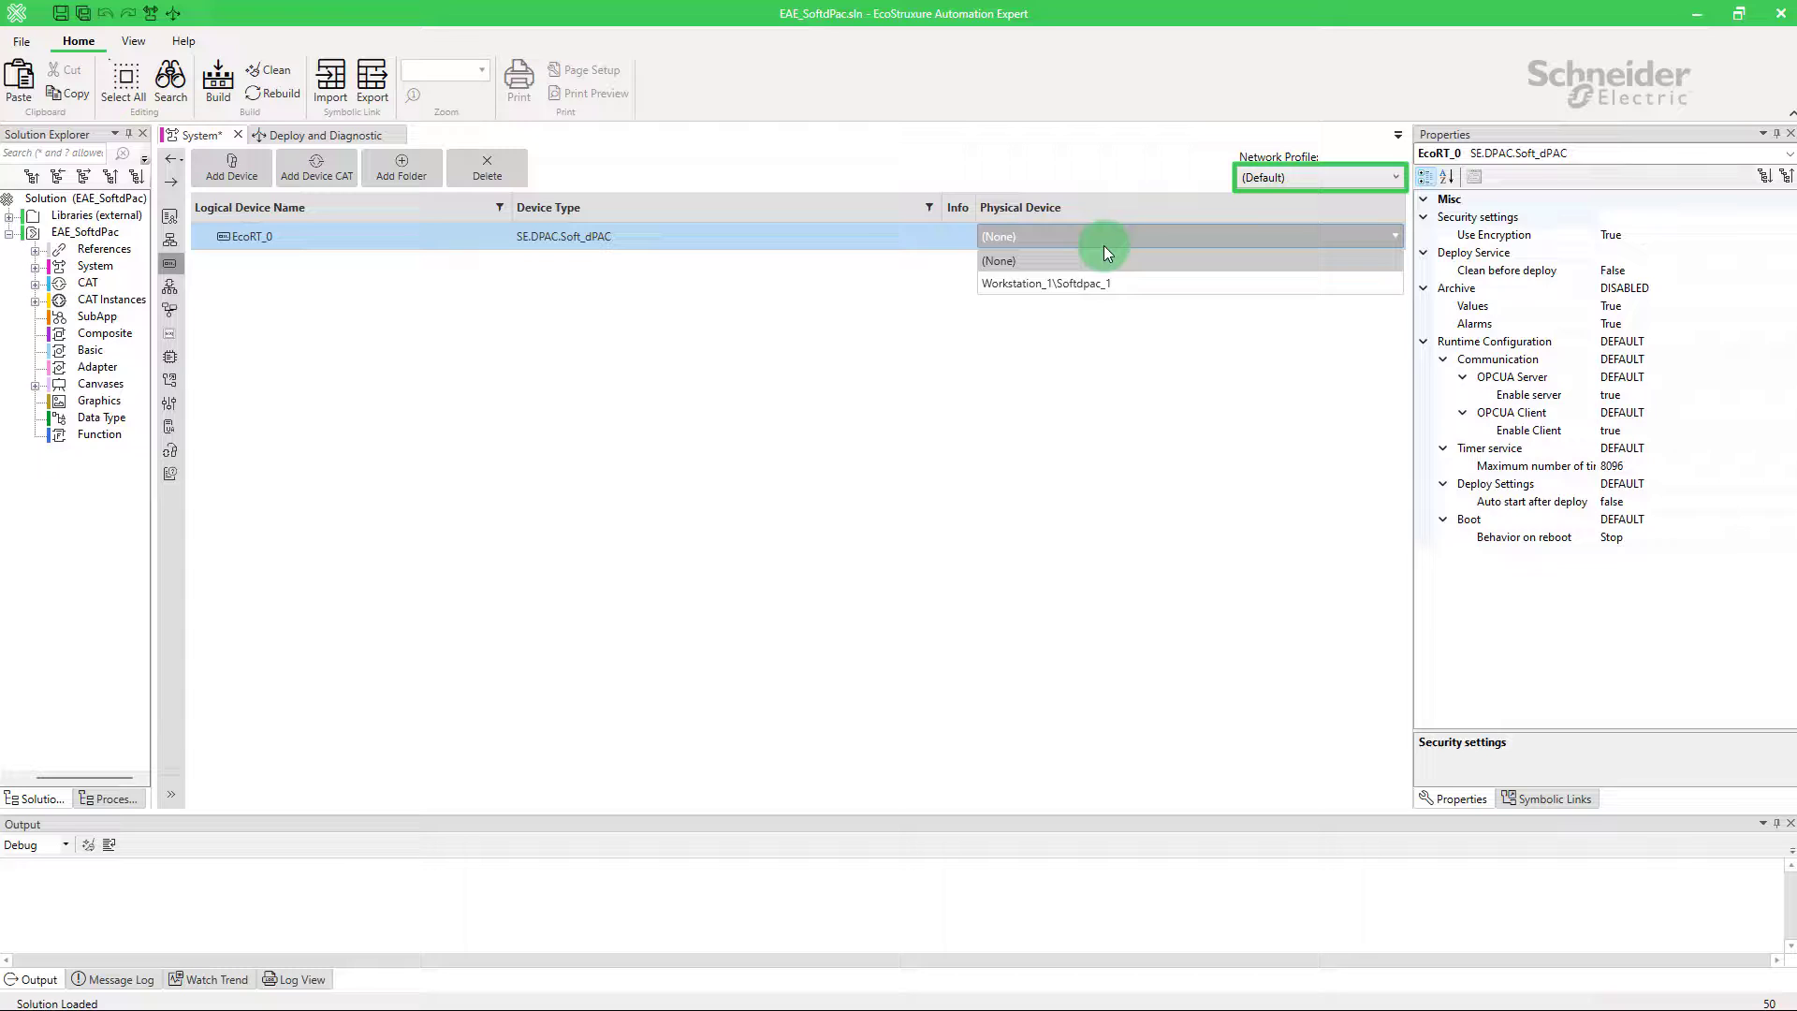
click(1125, 284)
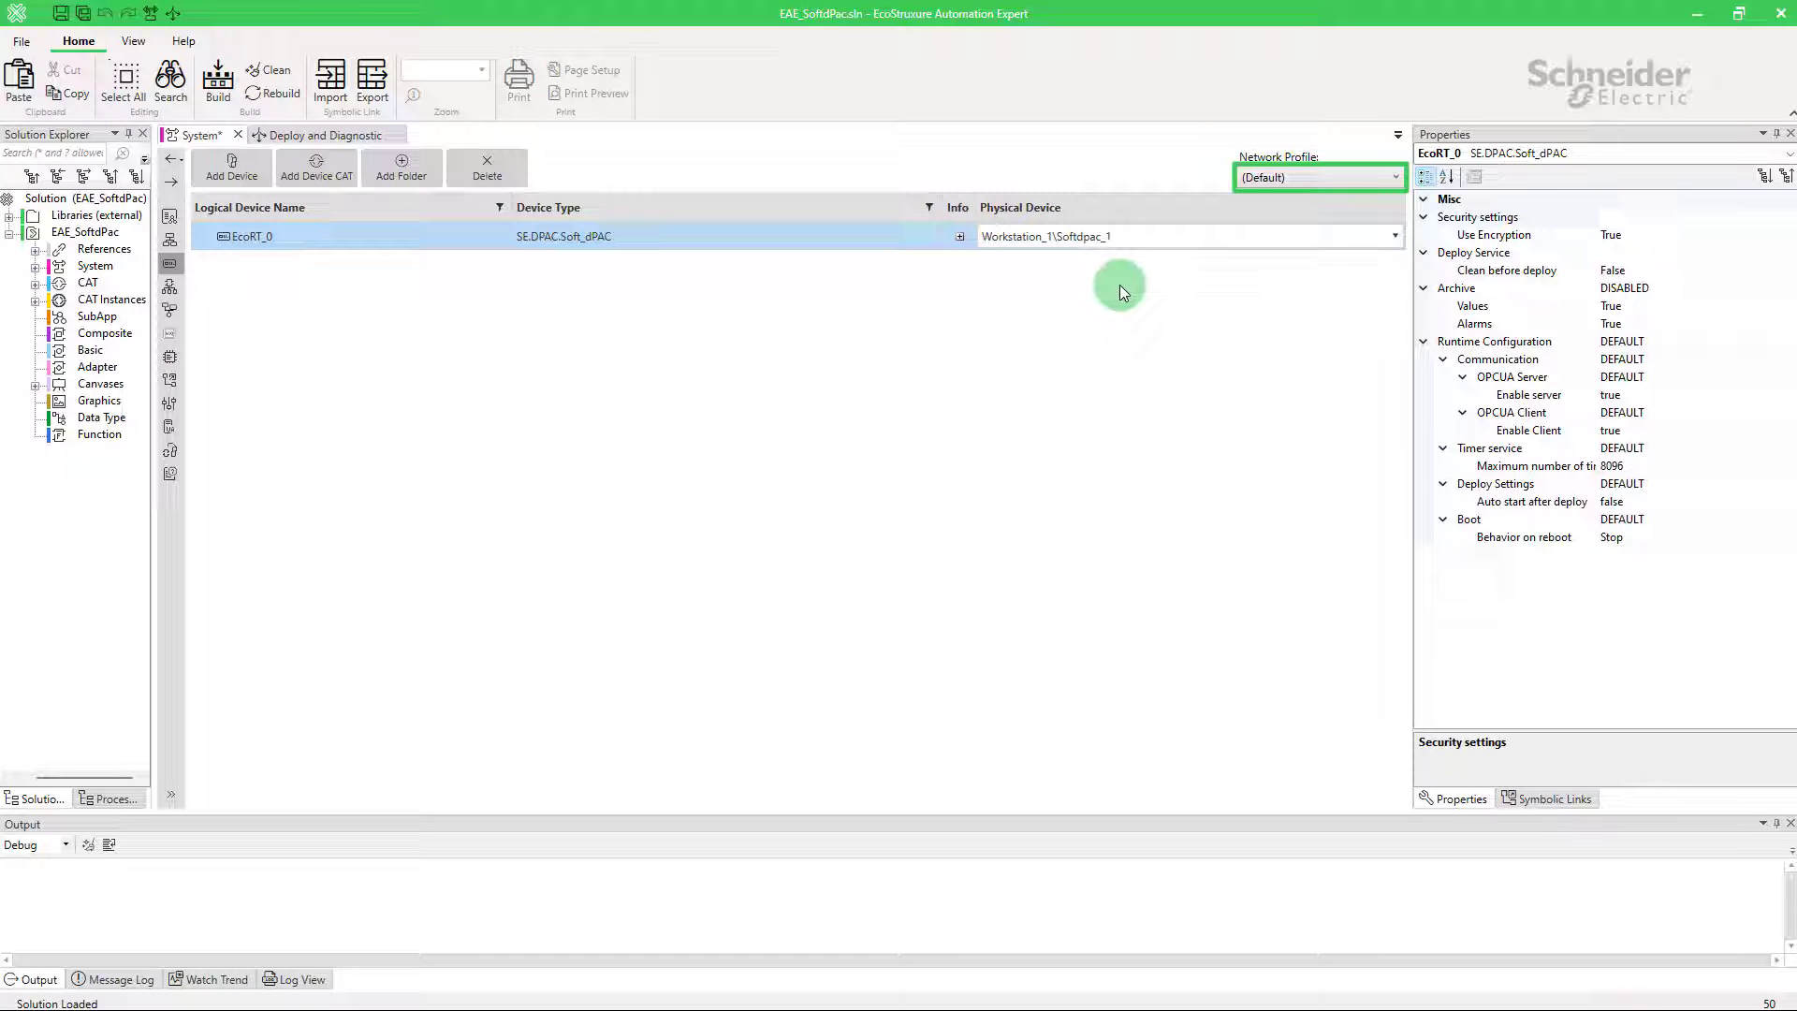
Step: Compile EcoRT_0 in Deploy and Diagnostic and widen the Logical Device Name column to show 192.168.85.200:51443
click(337, 137)
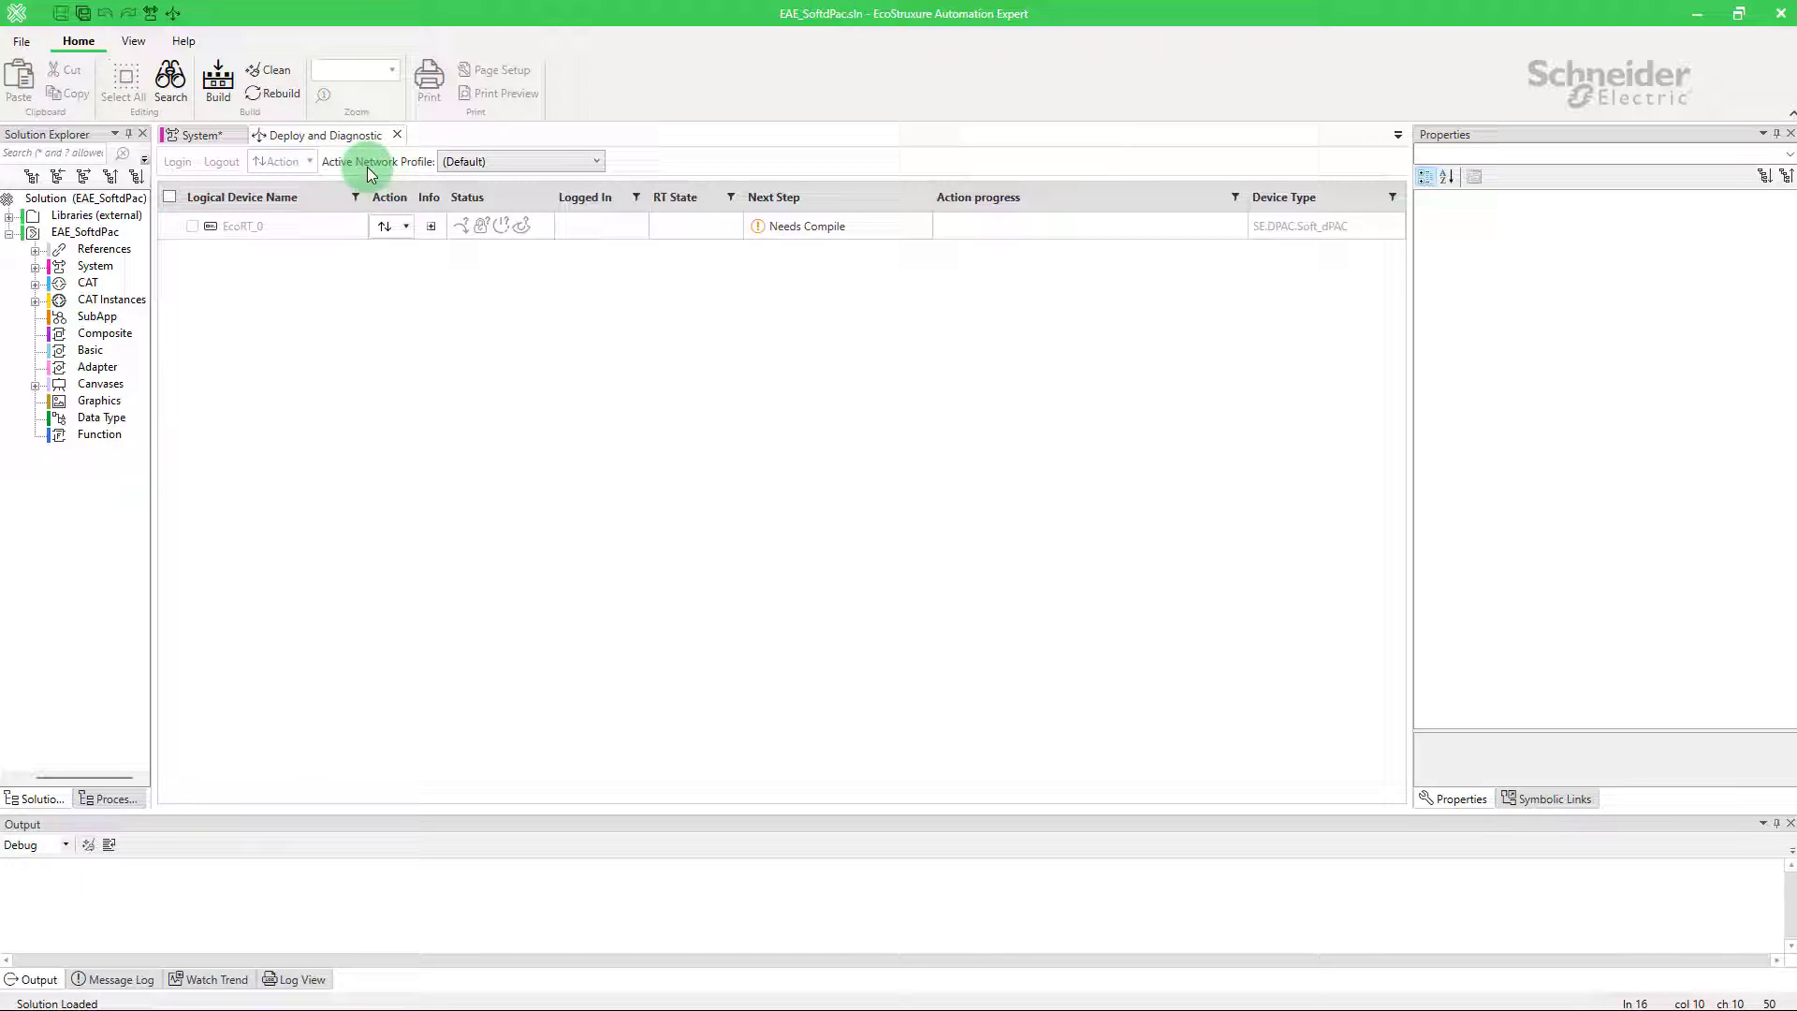
click(393, 226)
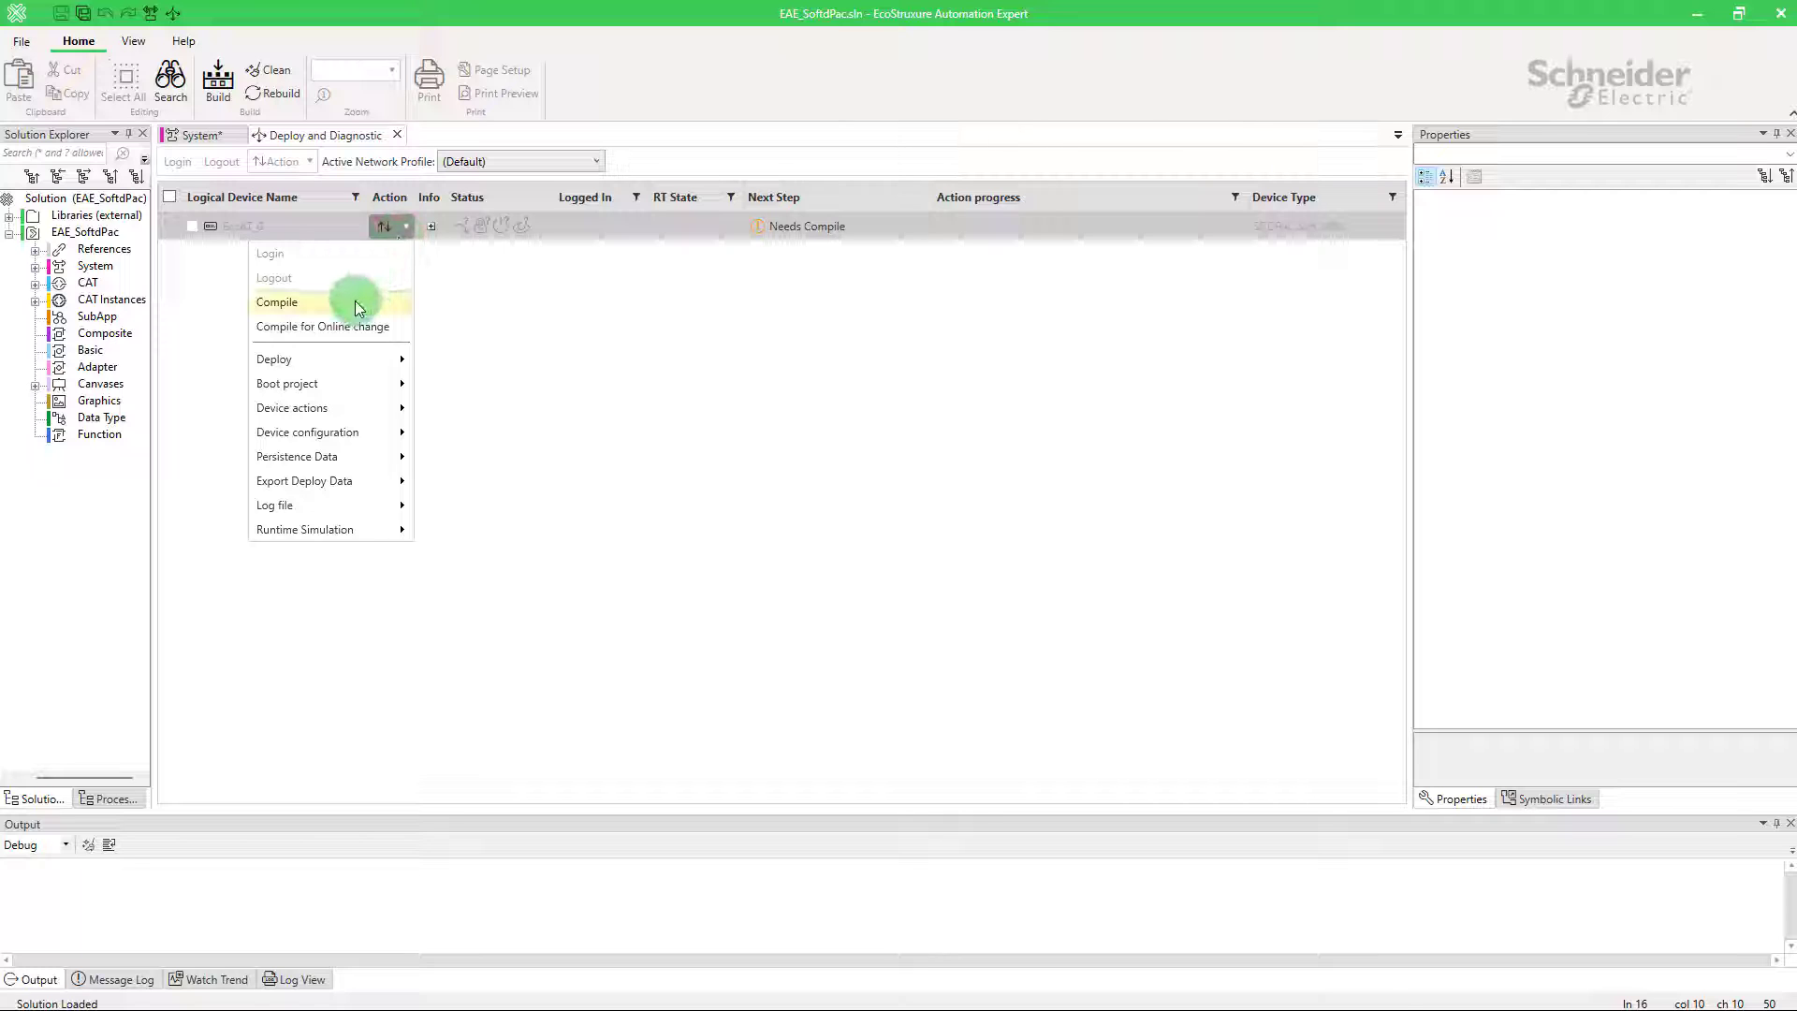
click(358, 303)
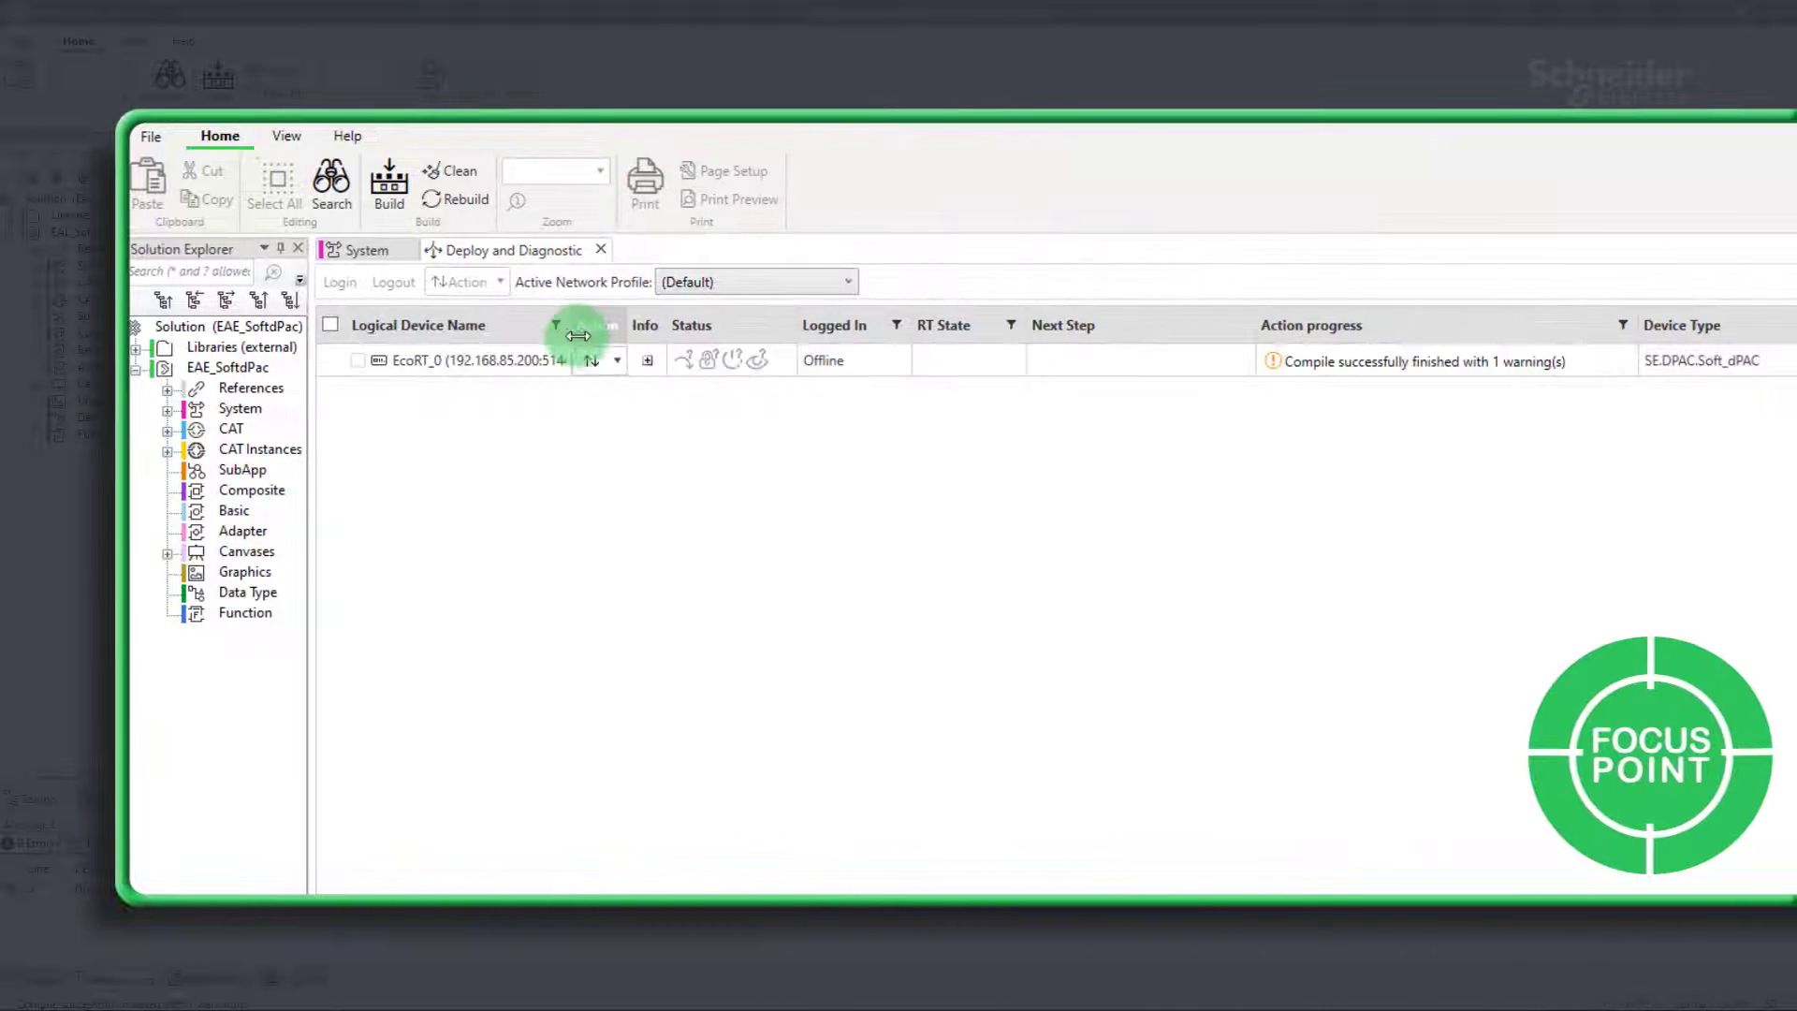
drag(577, 335, 603, 335)
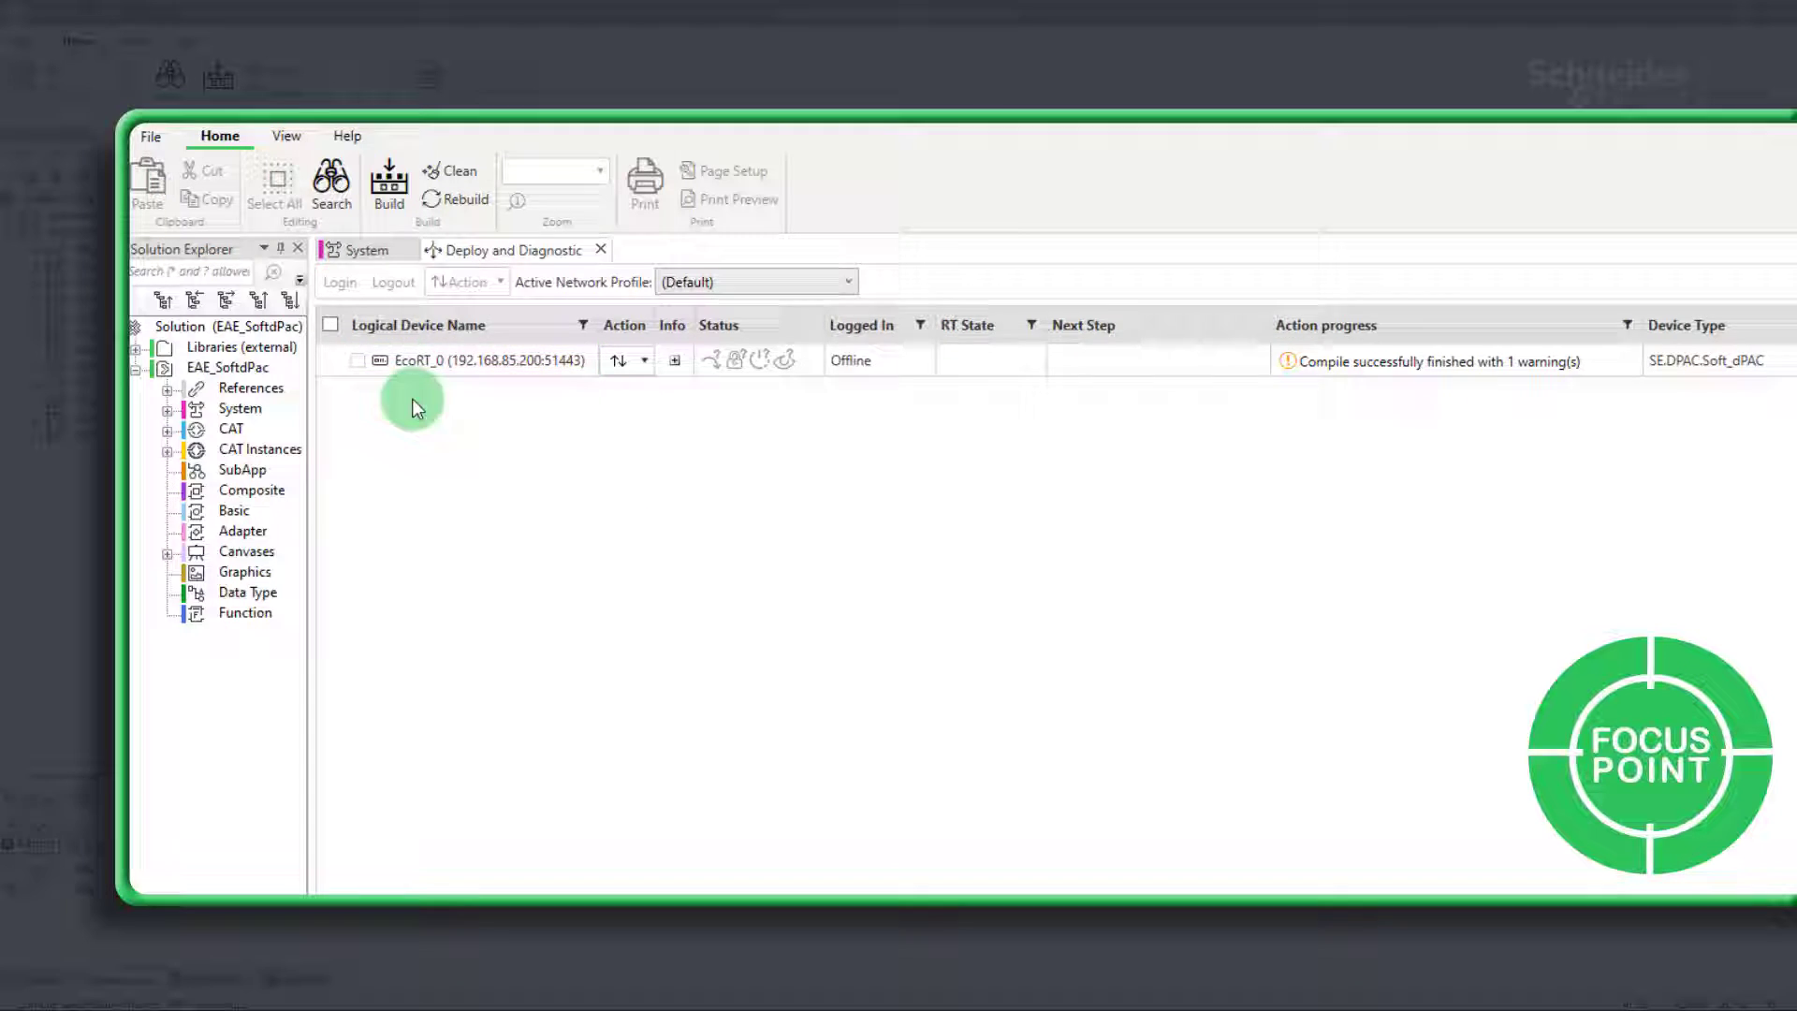
Step: Enable Use Encryption in EcoRT_0's Security settings, then bring up its actions to log in
click(360, 250)
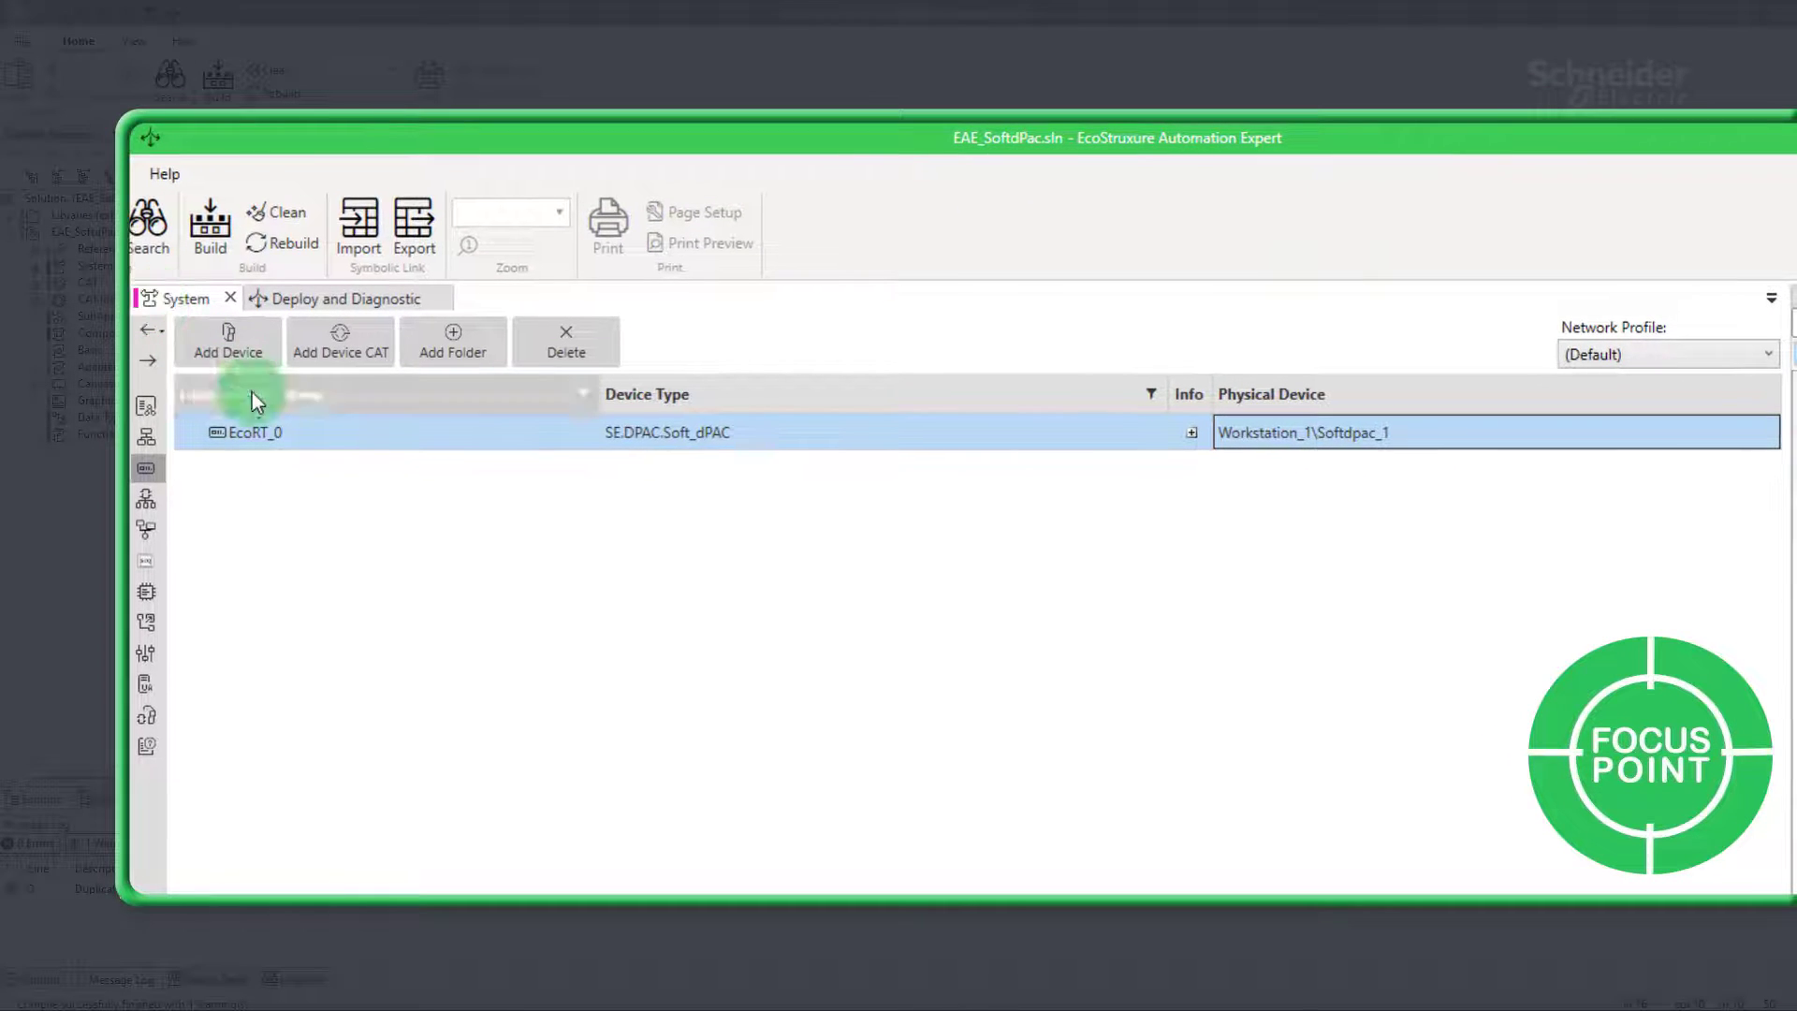
click(1013, 444)
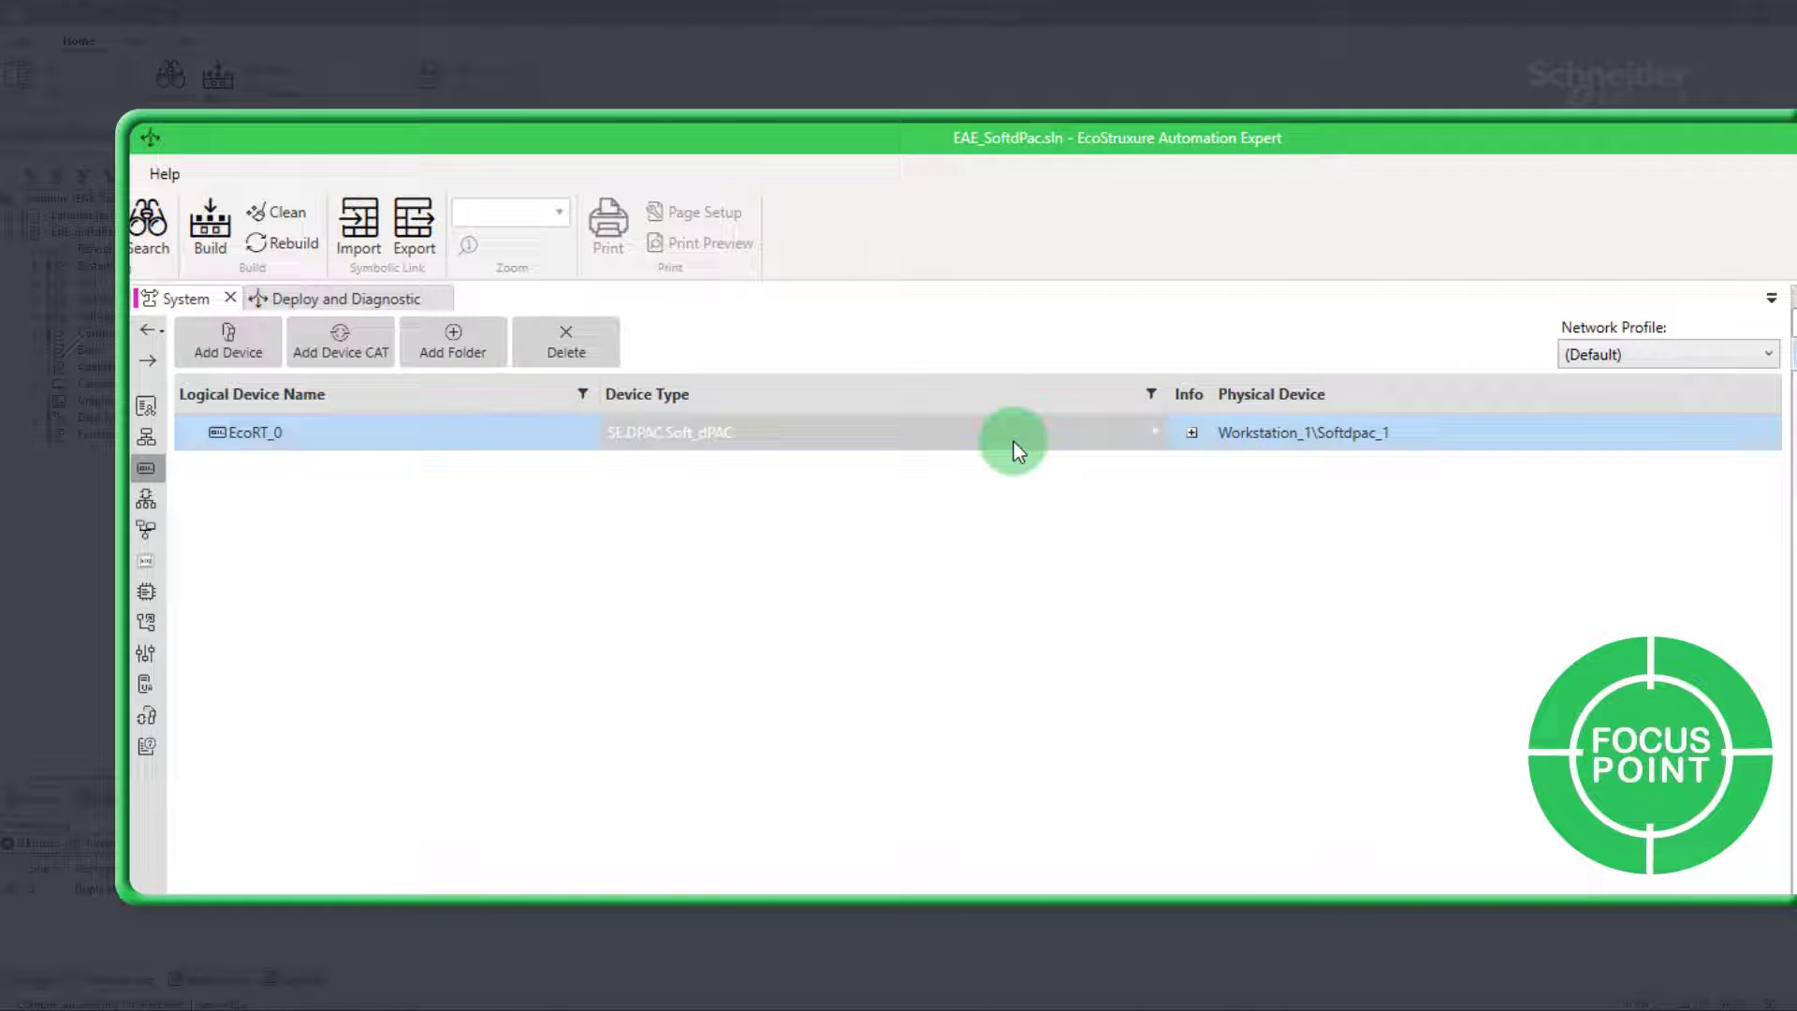
click(1413, 422)
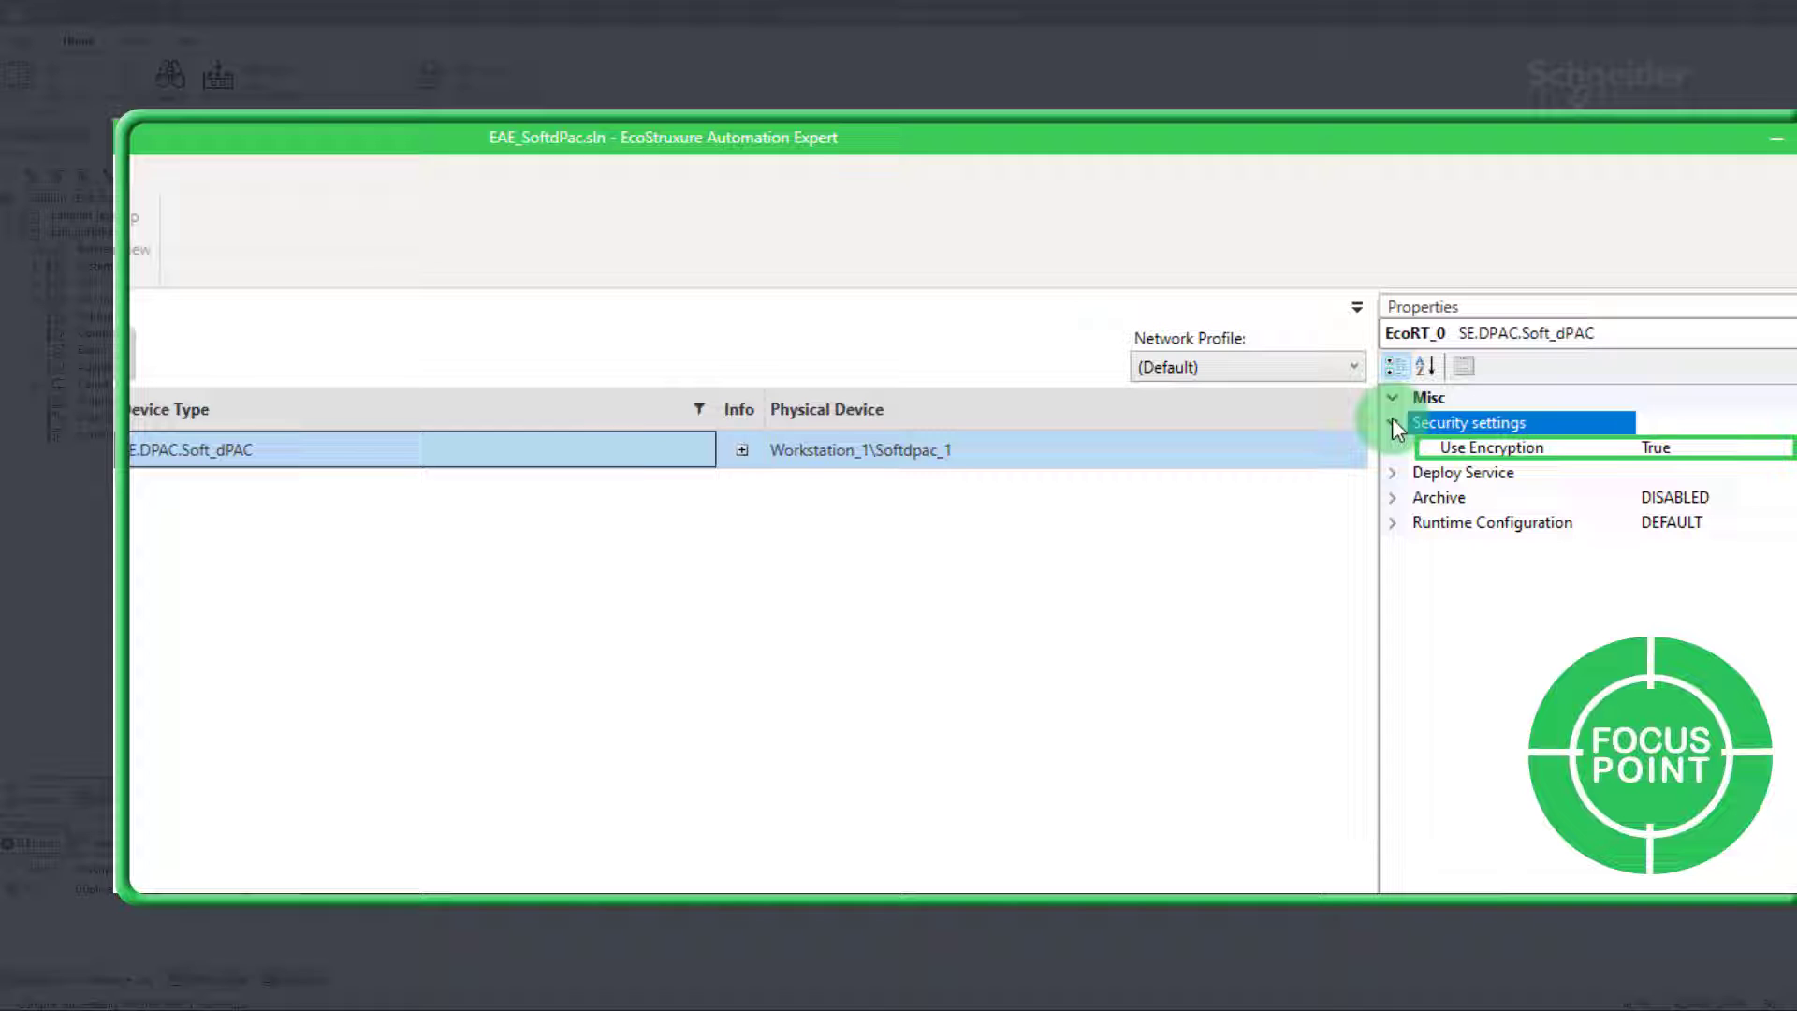
click(1699, 446)
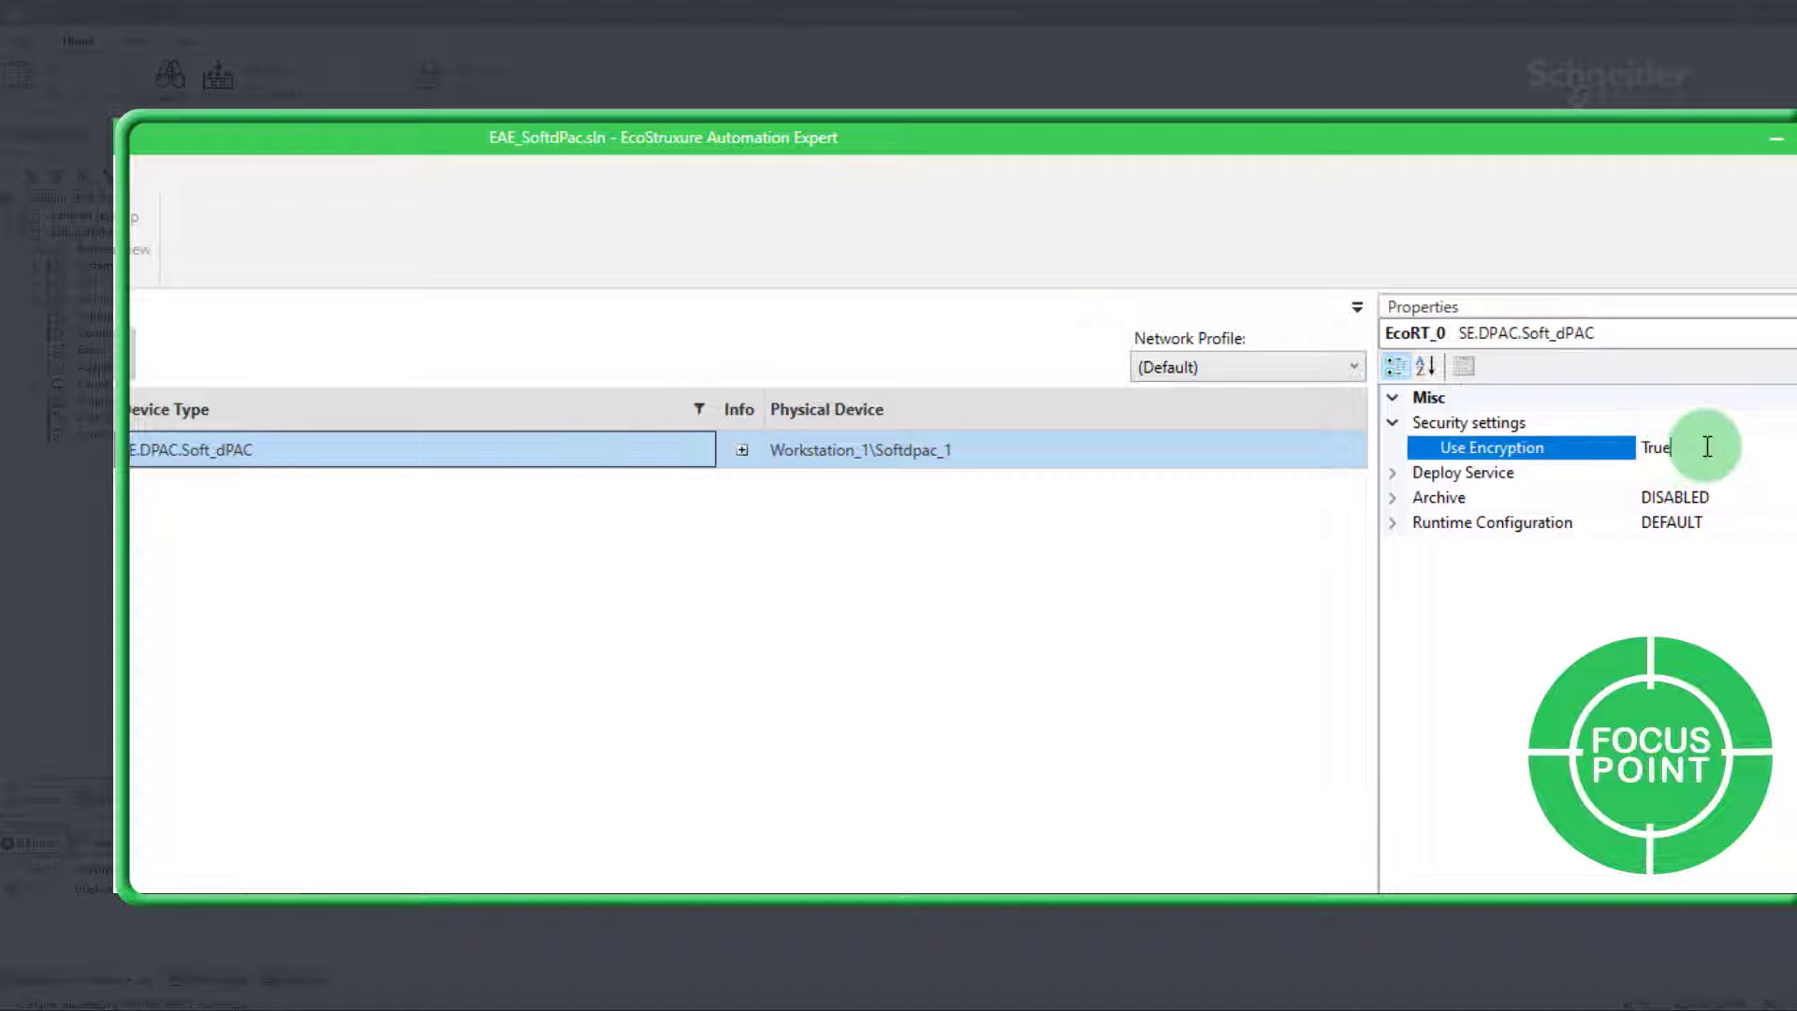
click(408, 226)
Step: Log in to EcoRT_0 and deploy the application to it
click(401, 250)
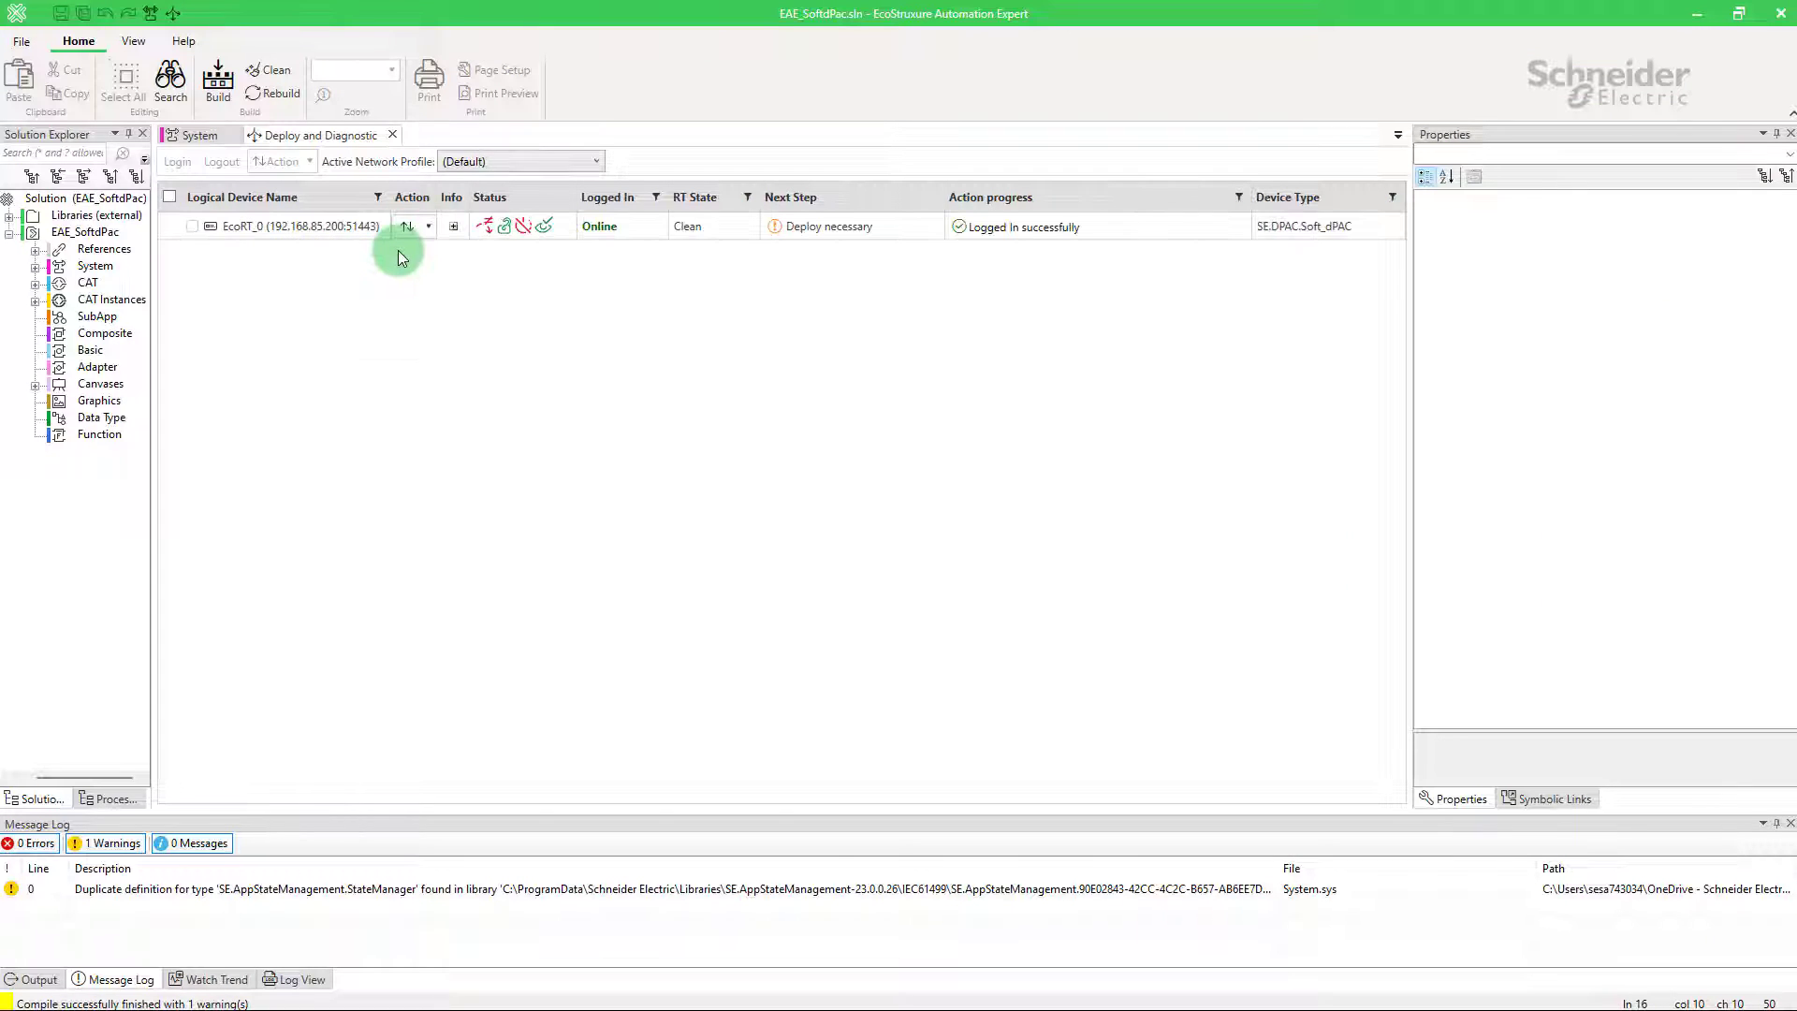
click(416, 235)
mouse_move(333, 362)
click(240, 361)
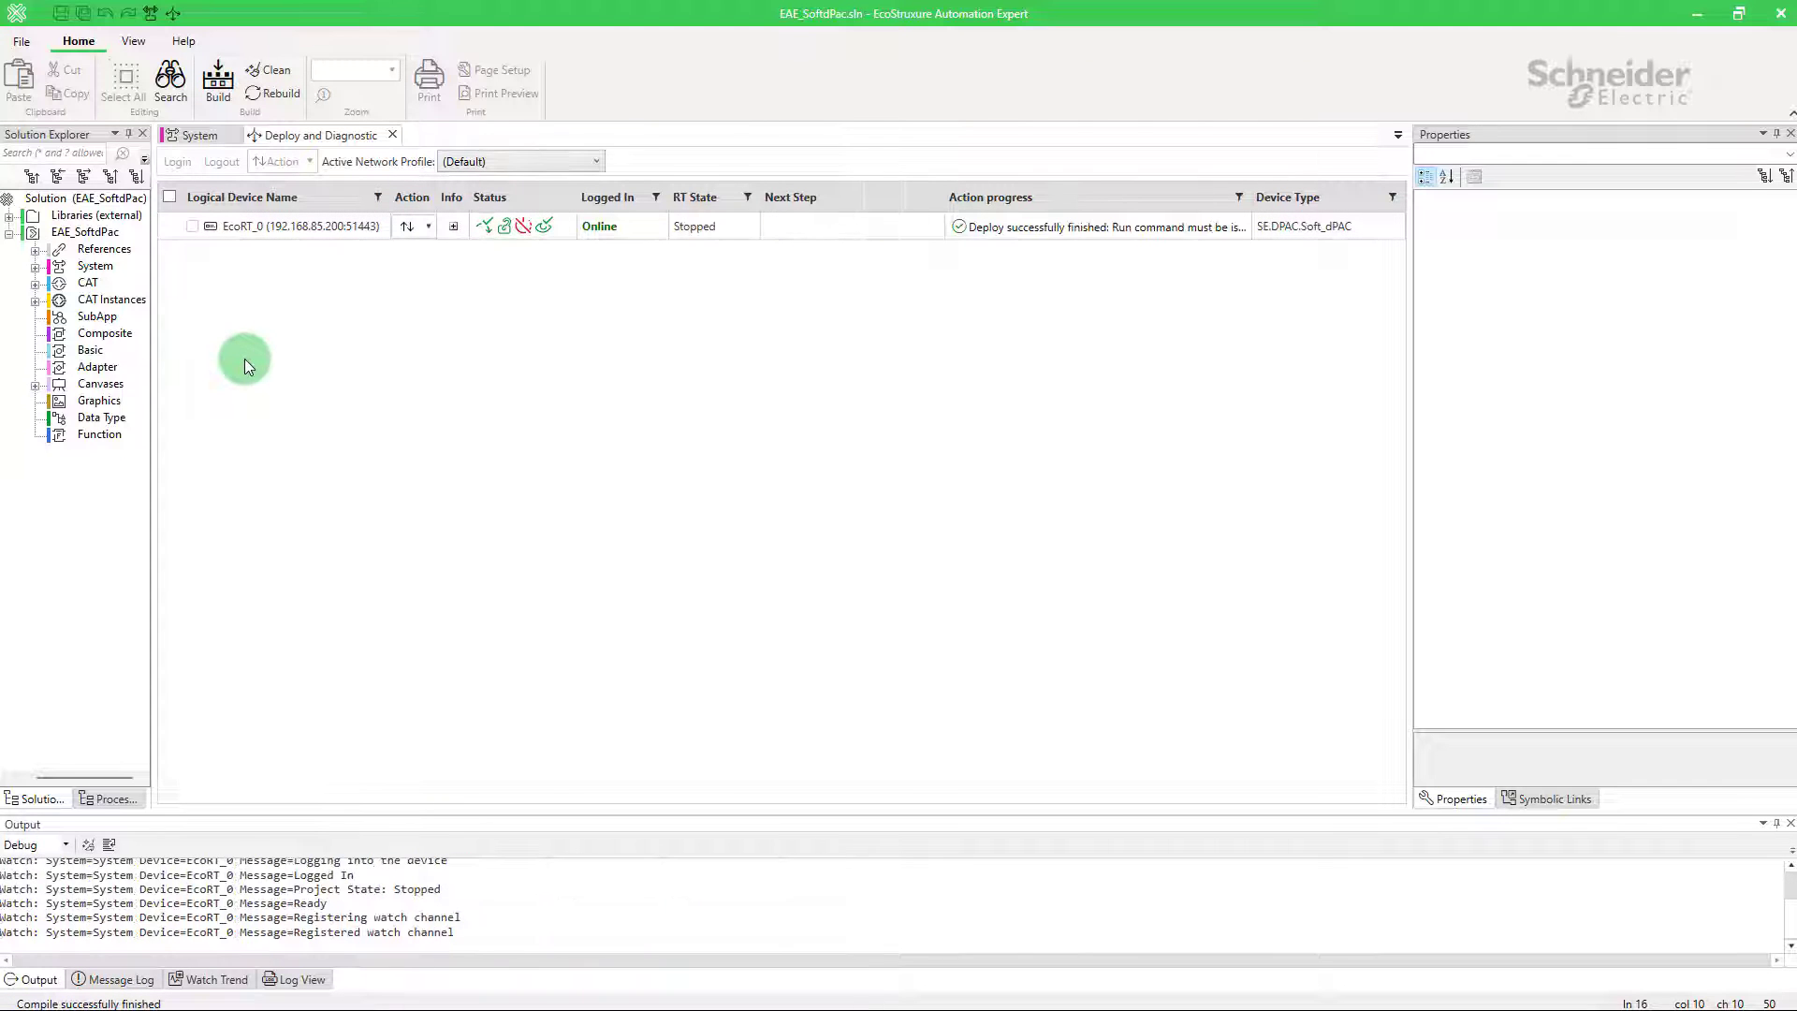
Step: Run EcoRT_0 through Device actions so its RT State becomes Running
click(416, 236)
mouse_move(321, 408)
click(253, 417)
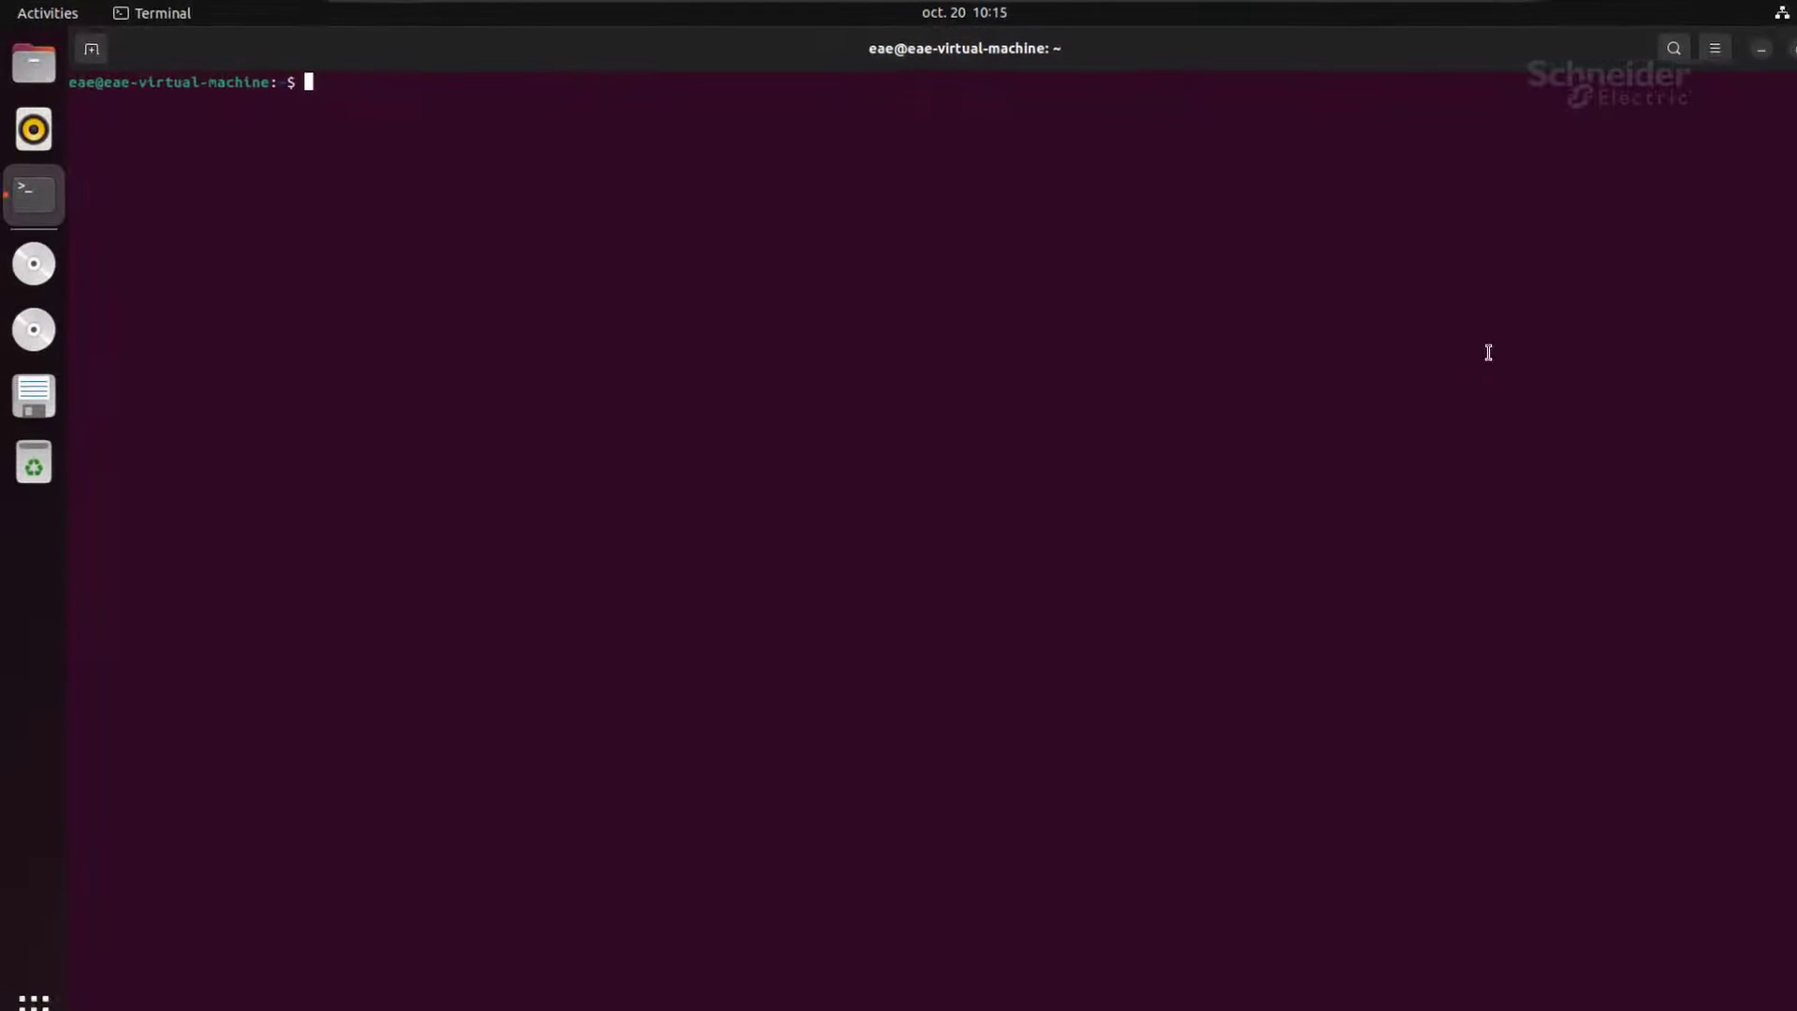
Step: Change the terminal directory to ./Desktop/Workstation/
text(cd ./Des)
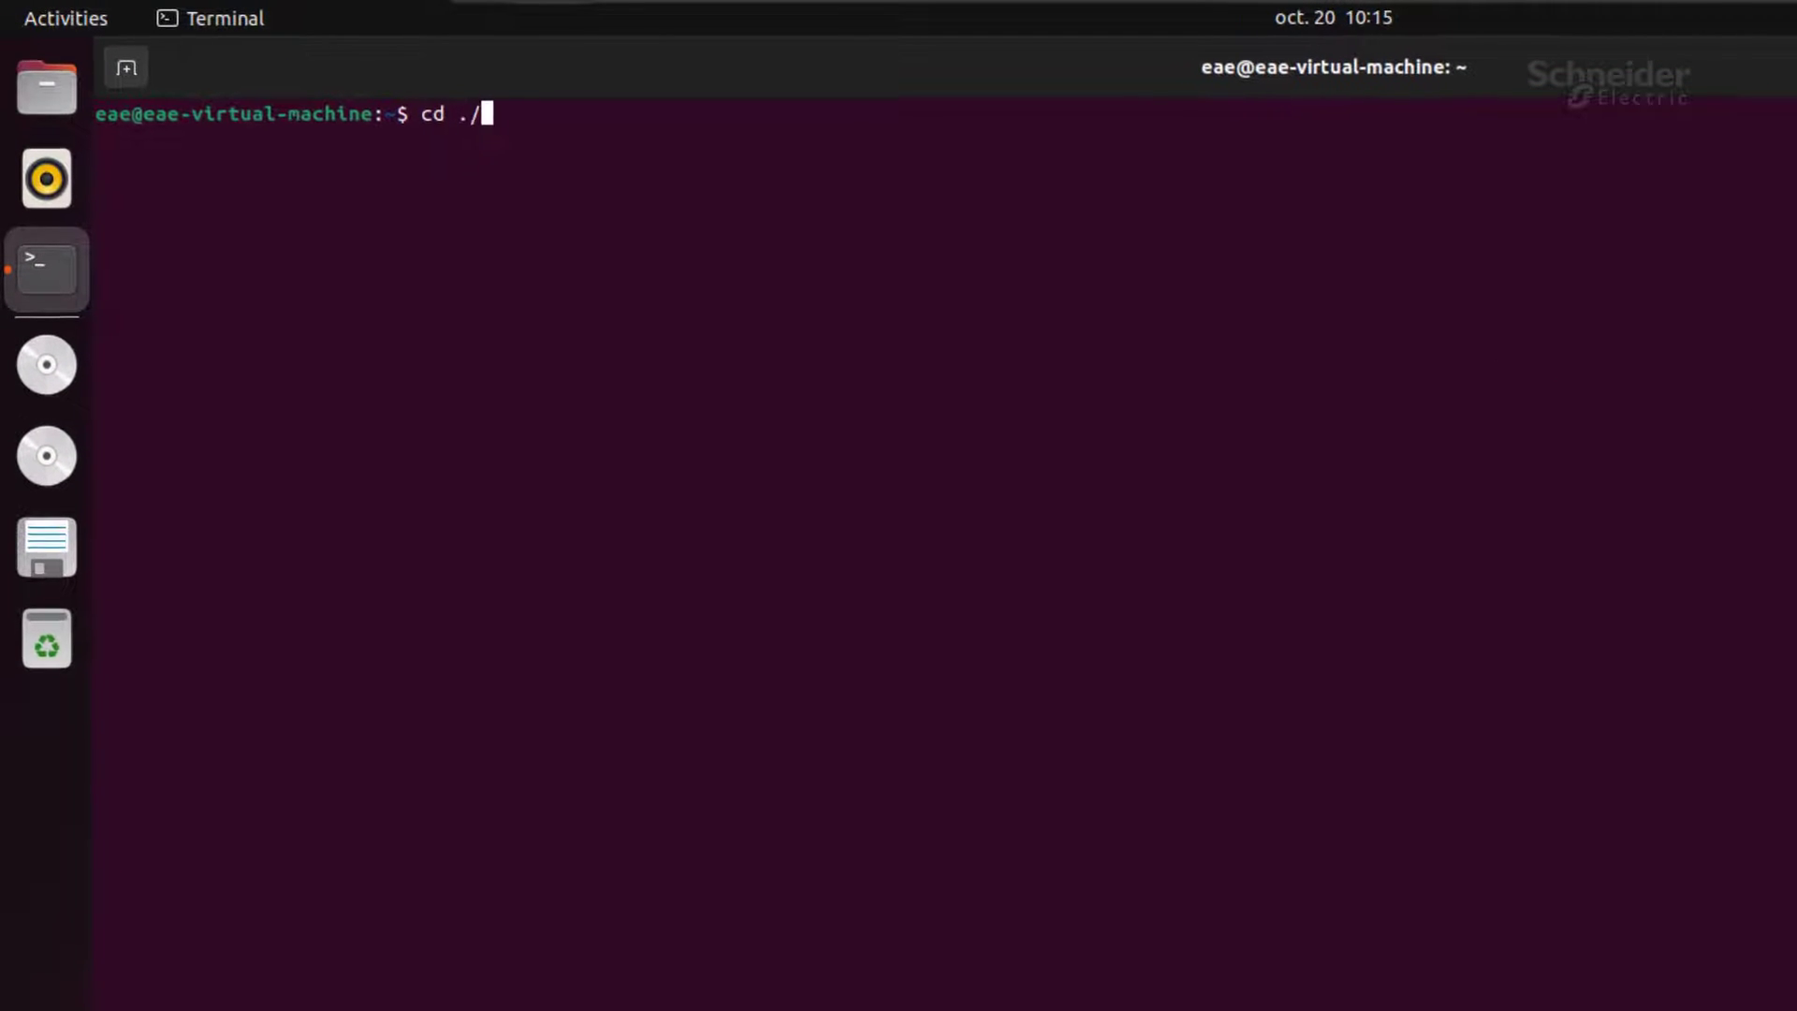
key(Tab)
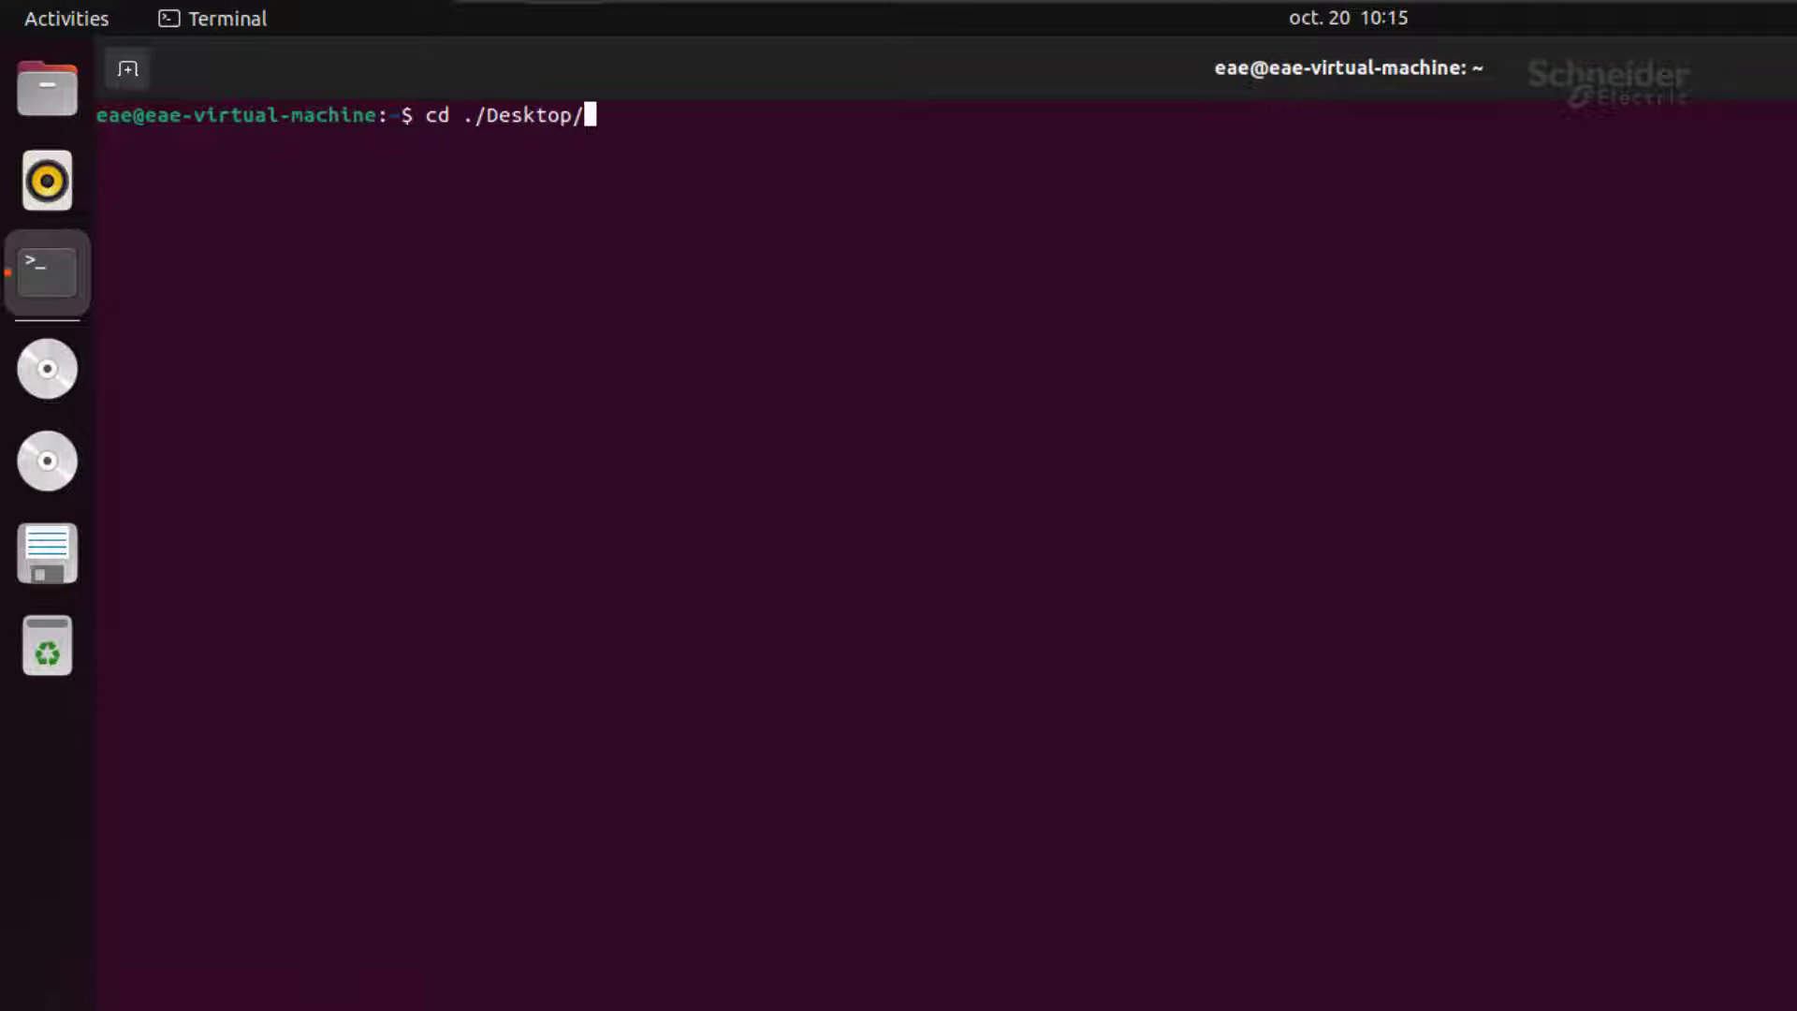
text(Wo)
key(Tab)
key(Return)
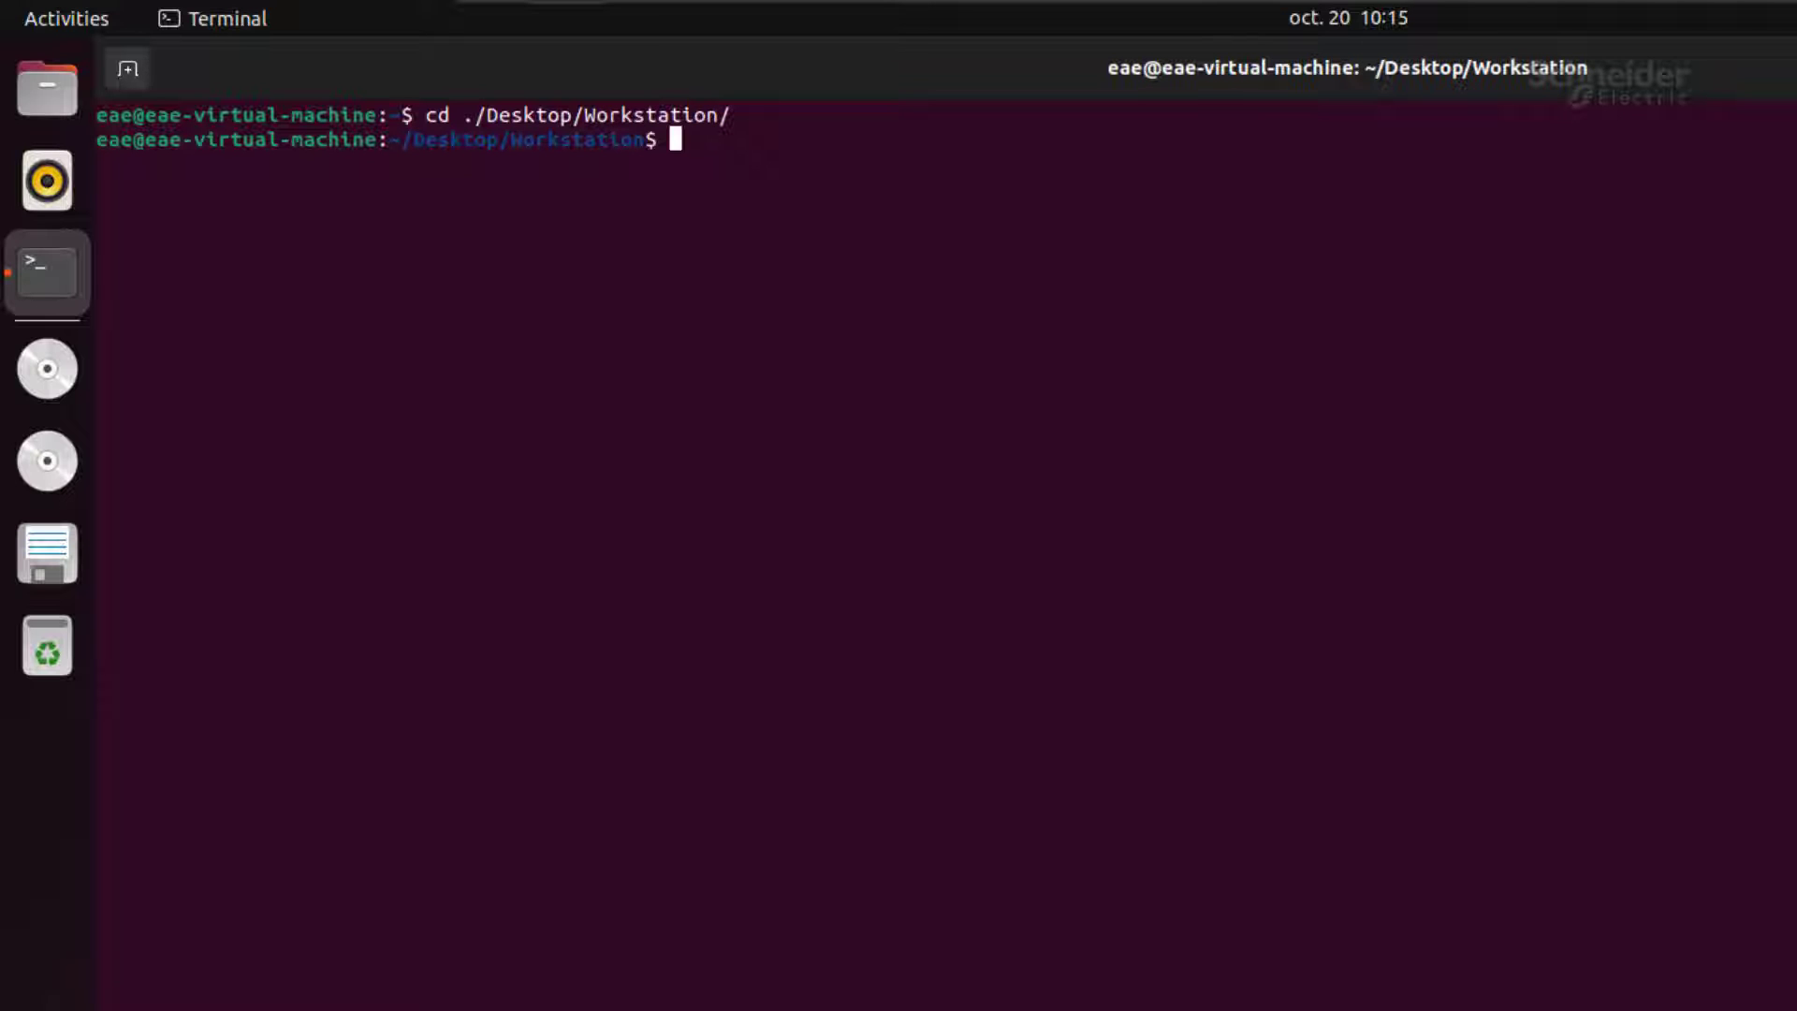
Step: Run ./uninstall.py and confirm deleting the Docker containers, network and images
text(./un)
key(Tab)
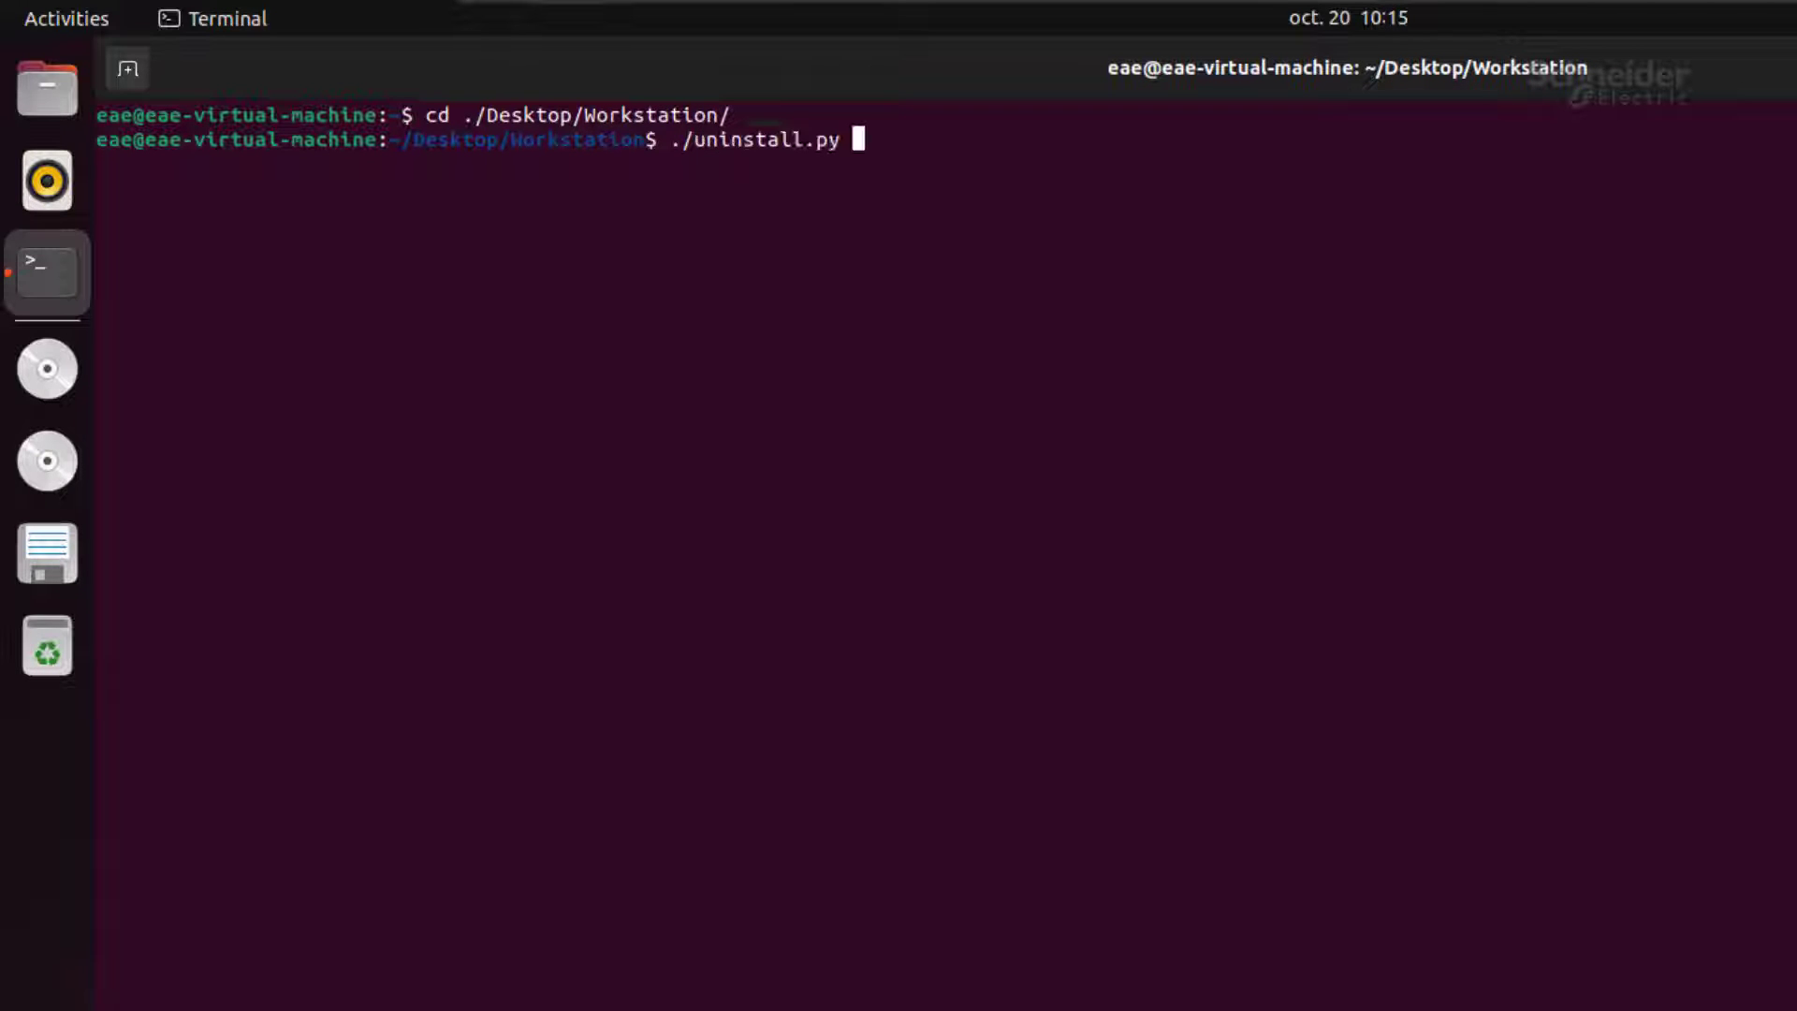
key(Return)
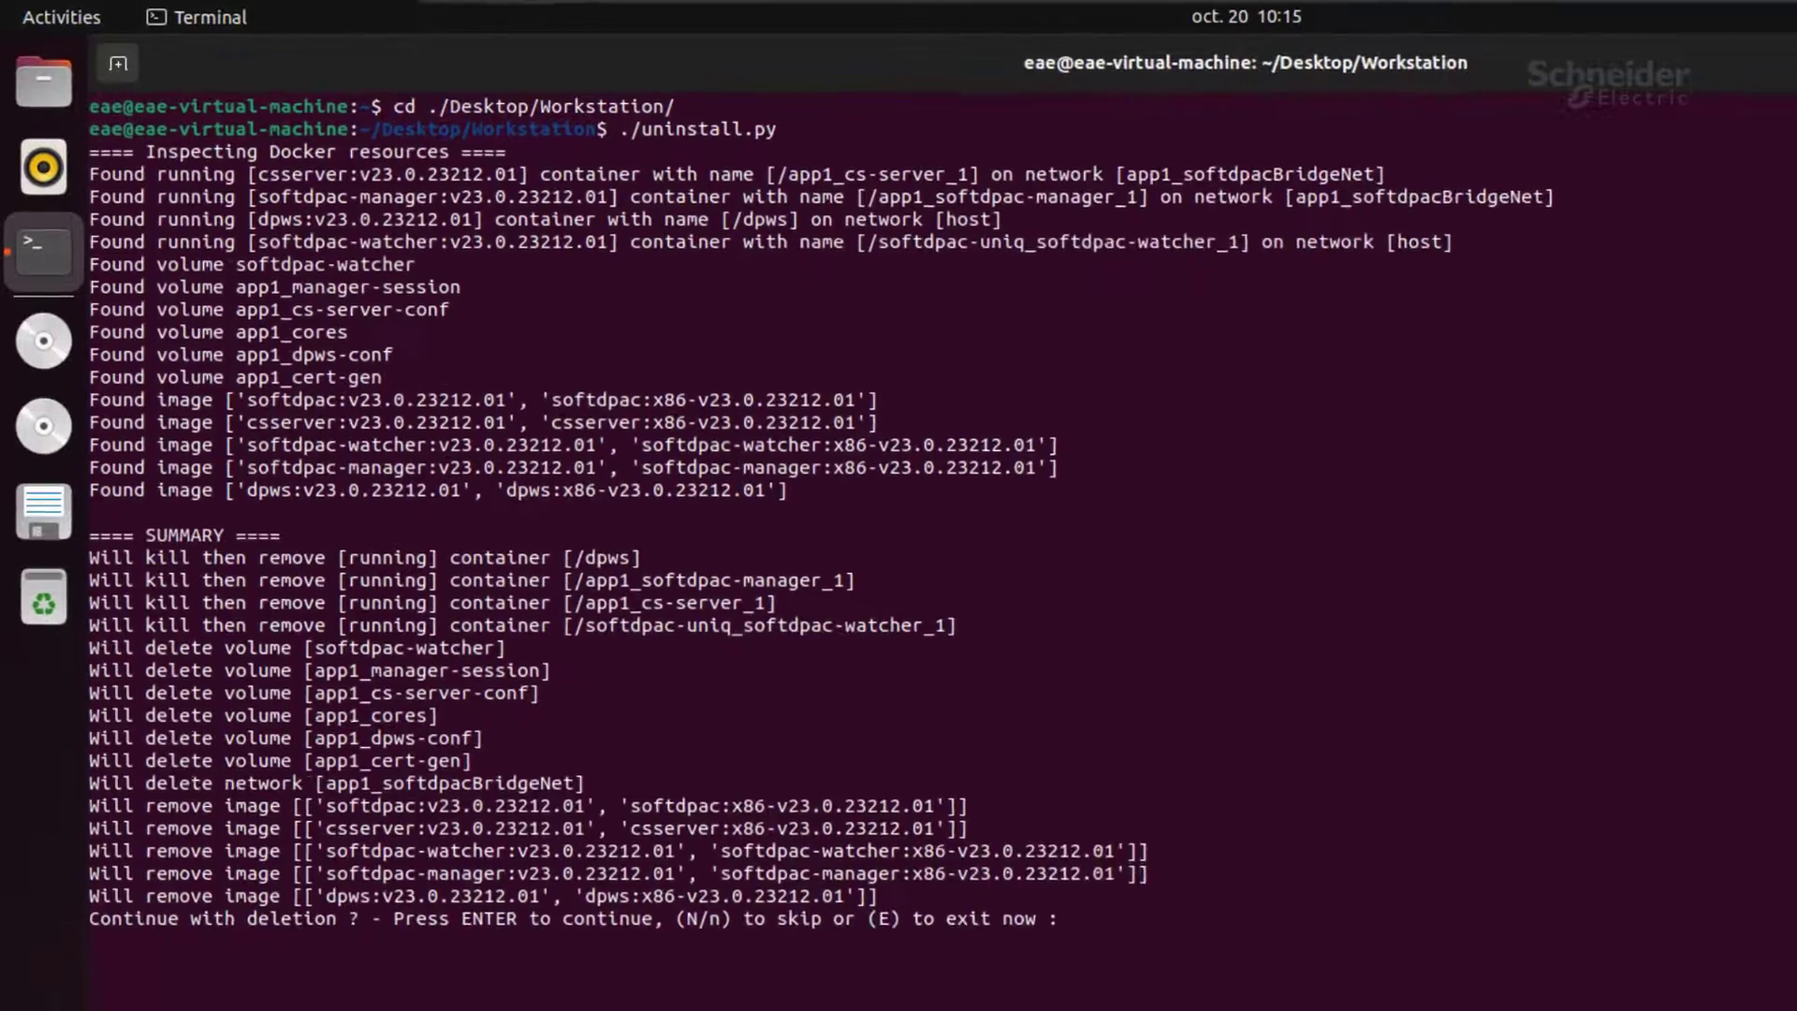
key(Return)
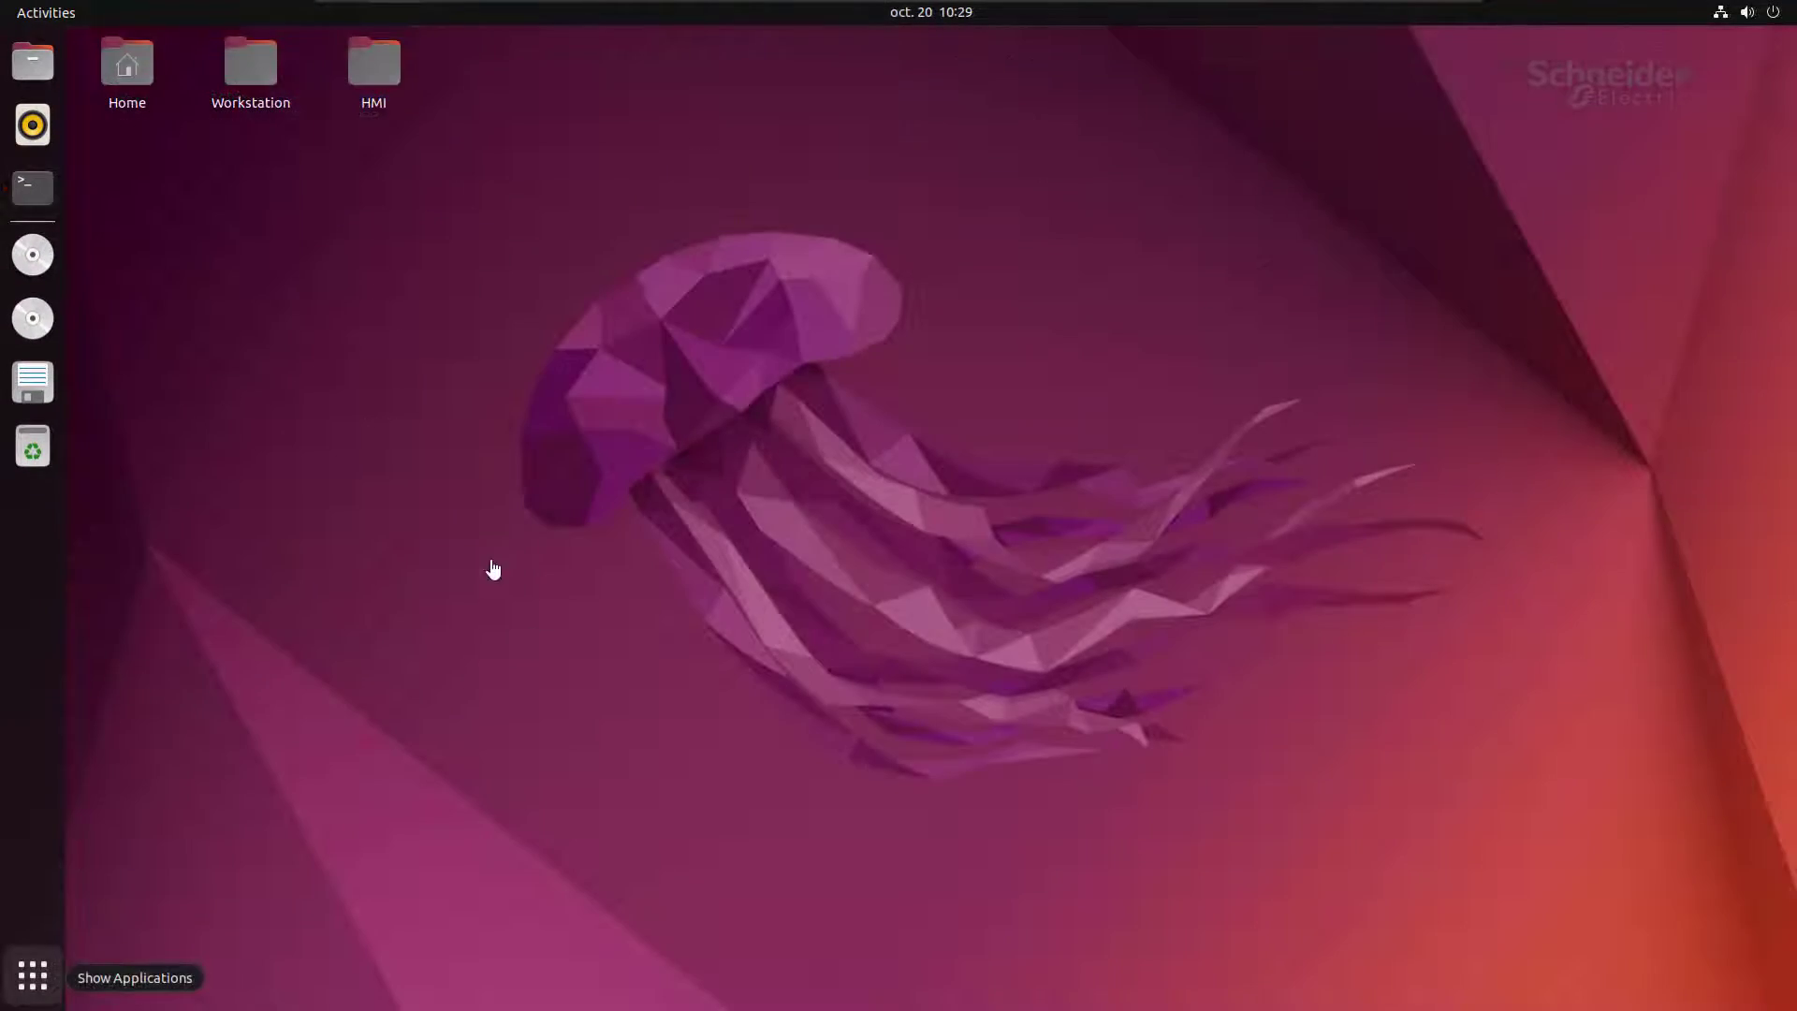
Step: Send the Workstation desktop folder to the Trash from its context menu
right_click(251, 63)
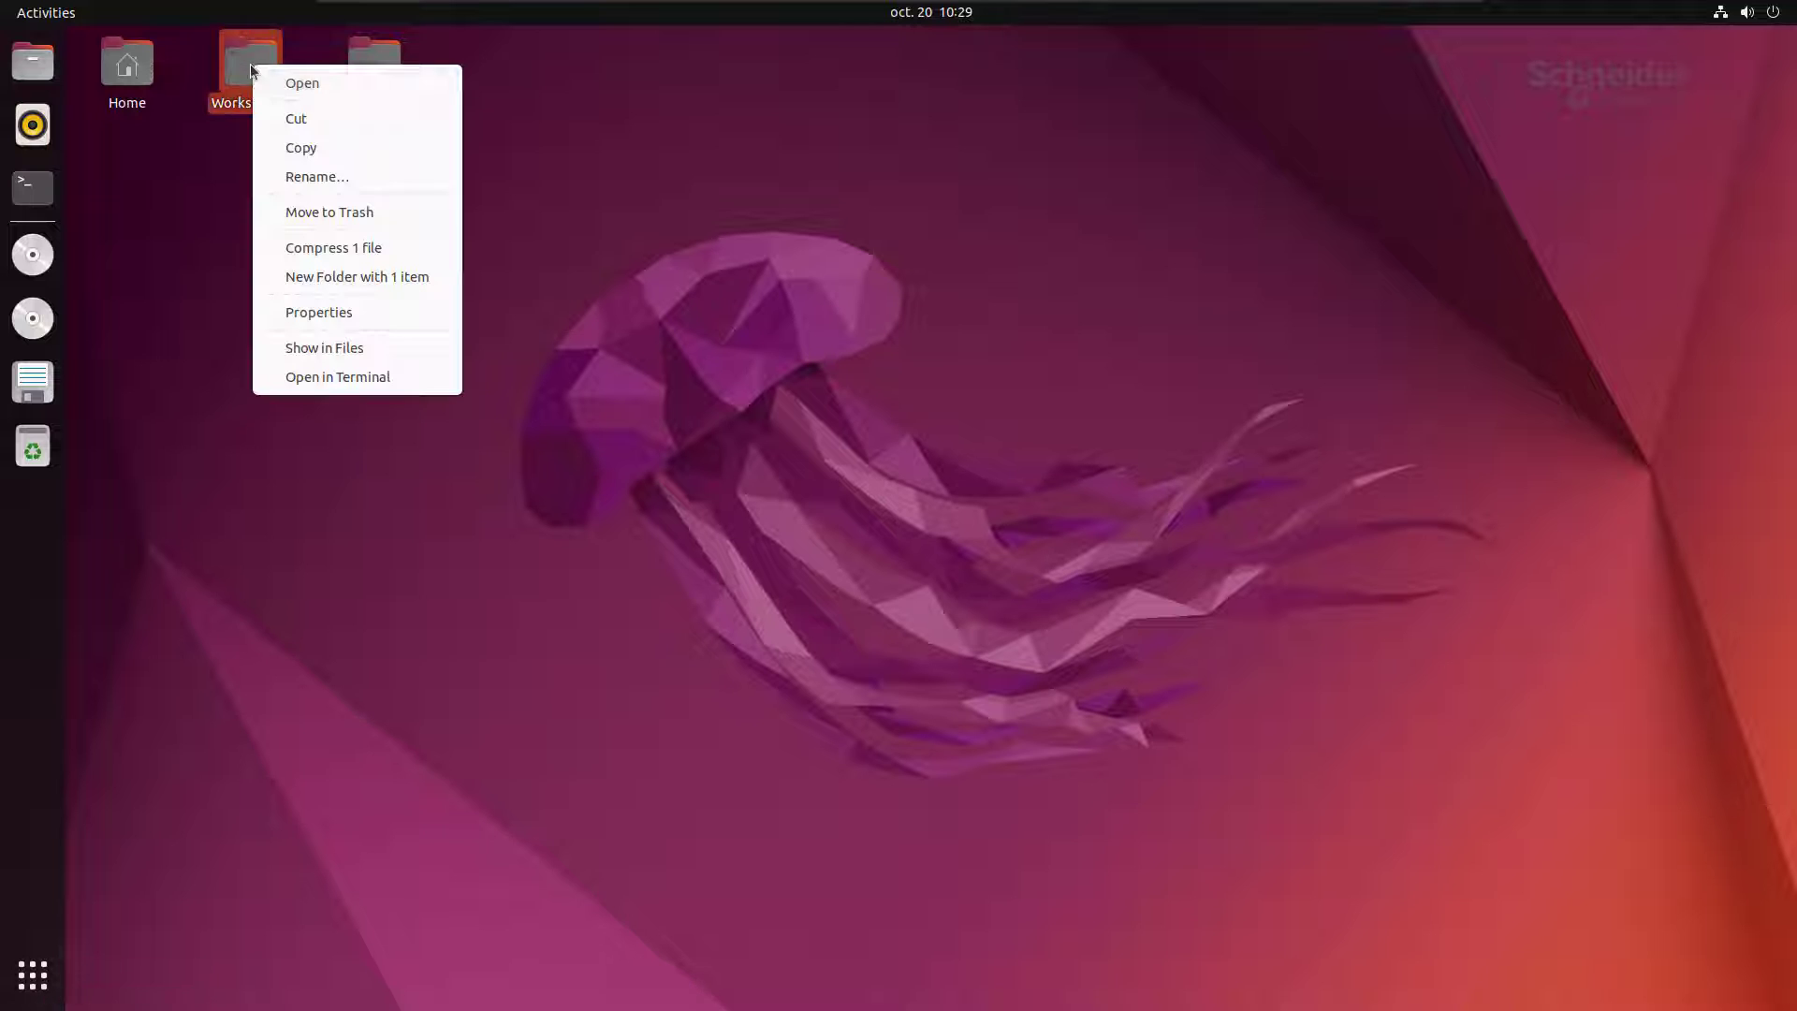
click(359, 217)
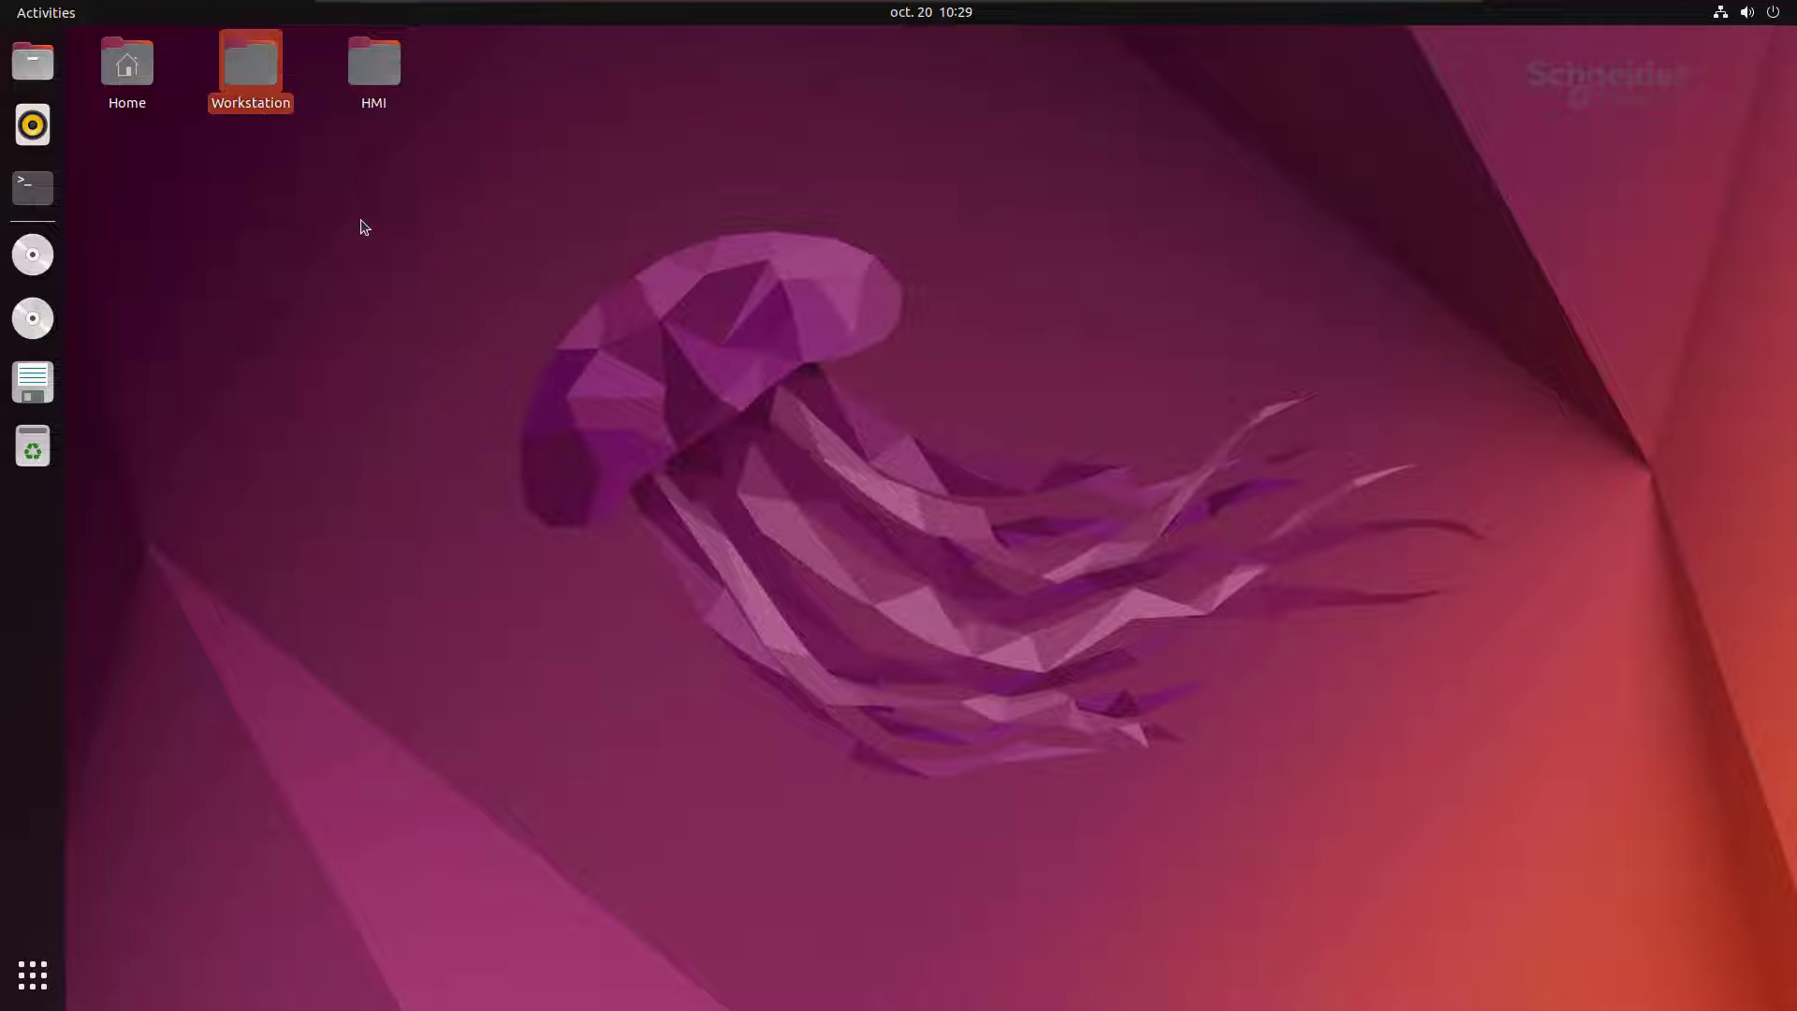